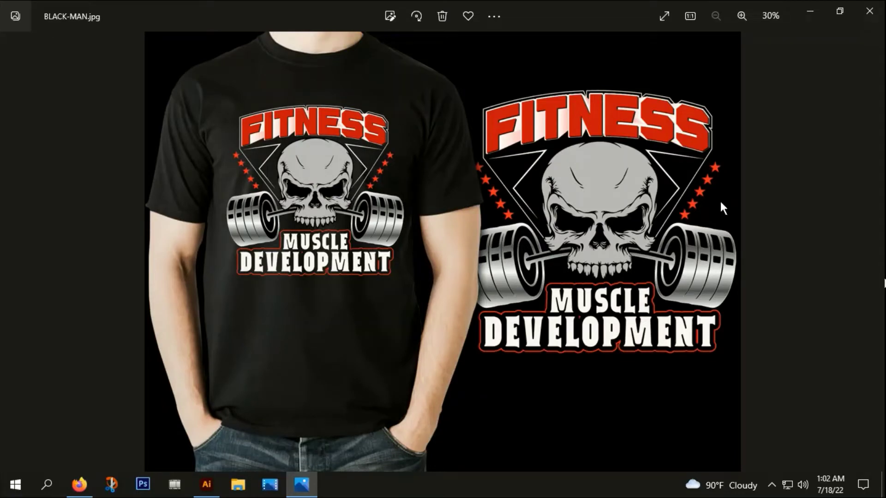
- Switch to Firefox and look through the channel's T-shirt design tutorial videos
left_click(86, 490)
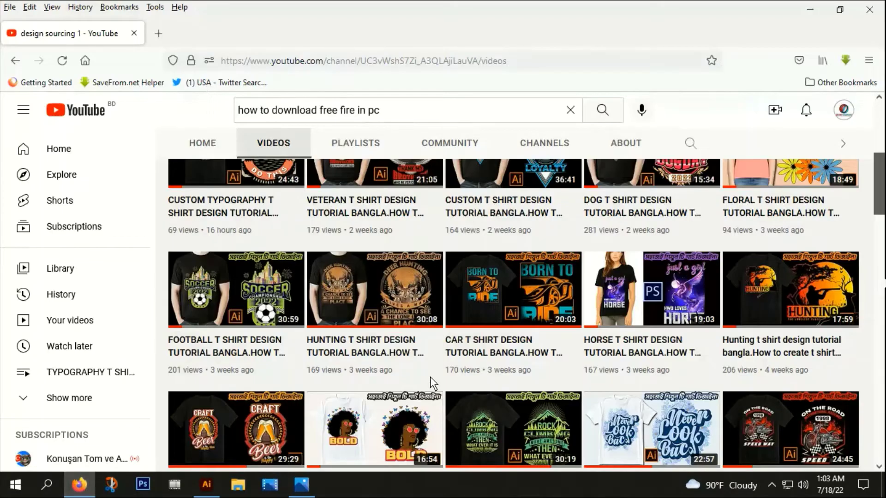
scroll(458, 402, "up", 4)
scroll(458, 401, "down", 3)
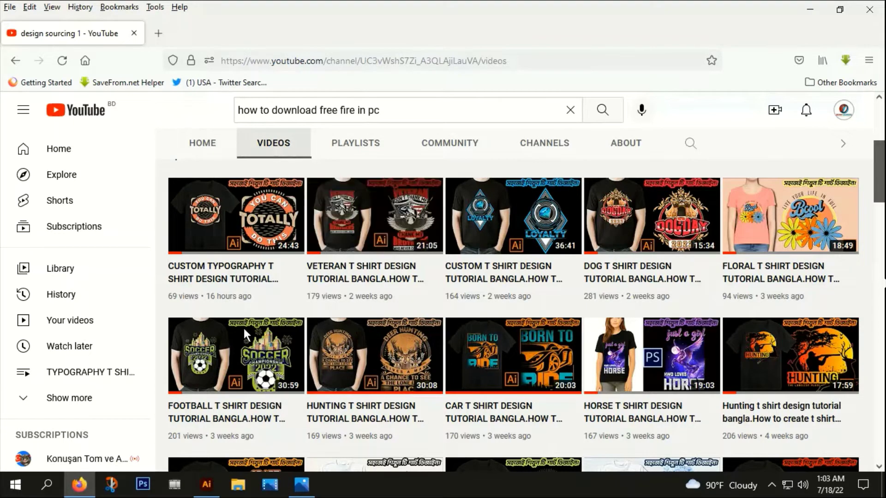
- Switch to Illustrator and draw a rectangle covering the whole artboard, filled with 000000 and without a stroke
left_click(207, 485)
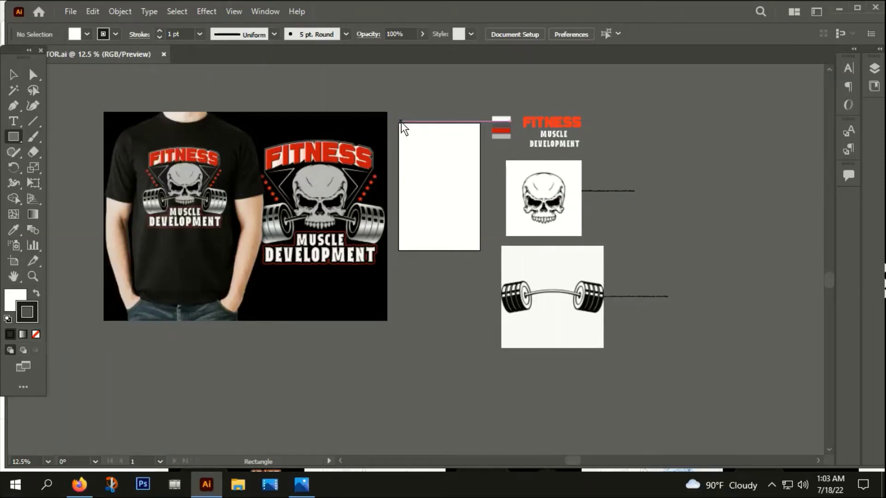
left_click_drag(399, 123, 480, 250)
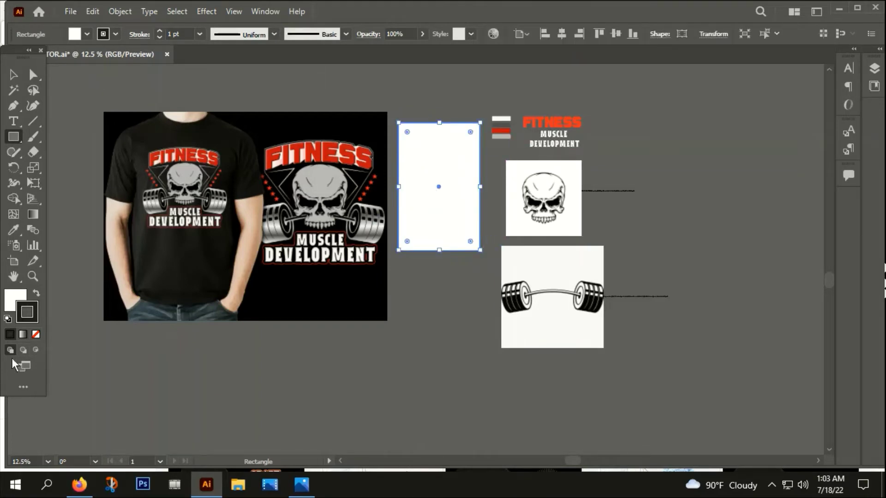
left_click(36, 334)
left_click(8, 307)
double_click(11, 308)
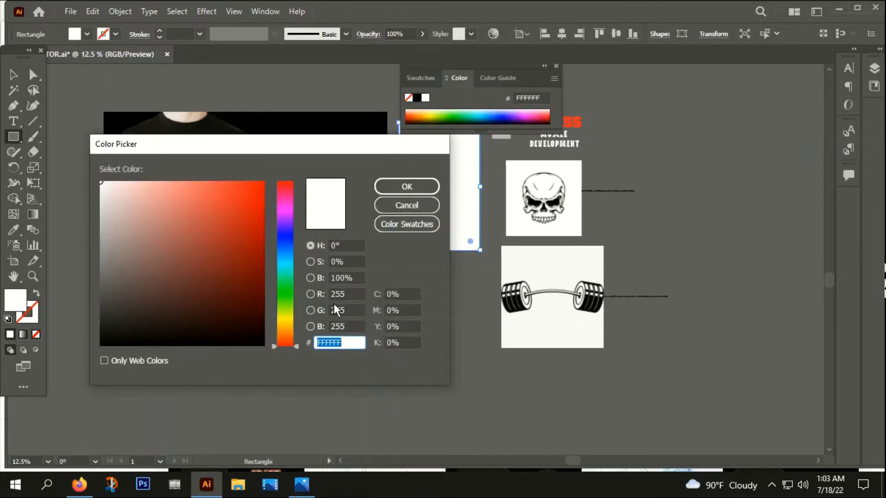
type("000000")
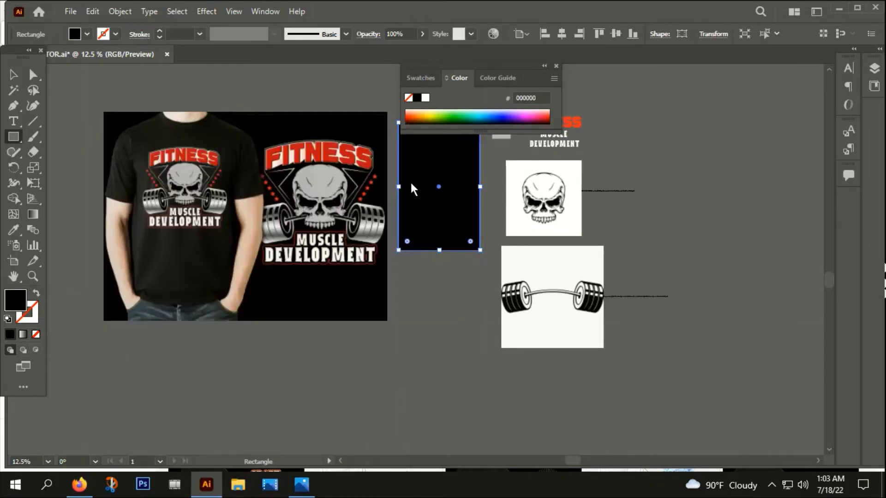
left_click(409, 183)
left_click(556, 66)
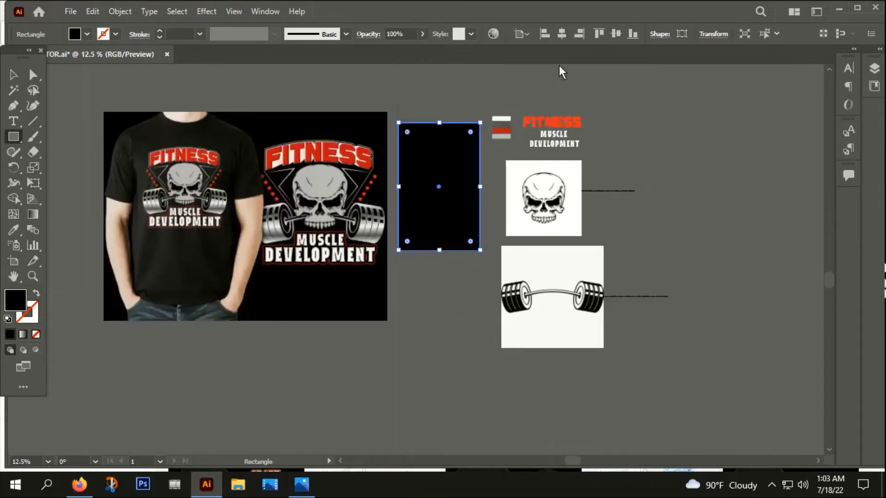
left_click(558, 70)
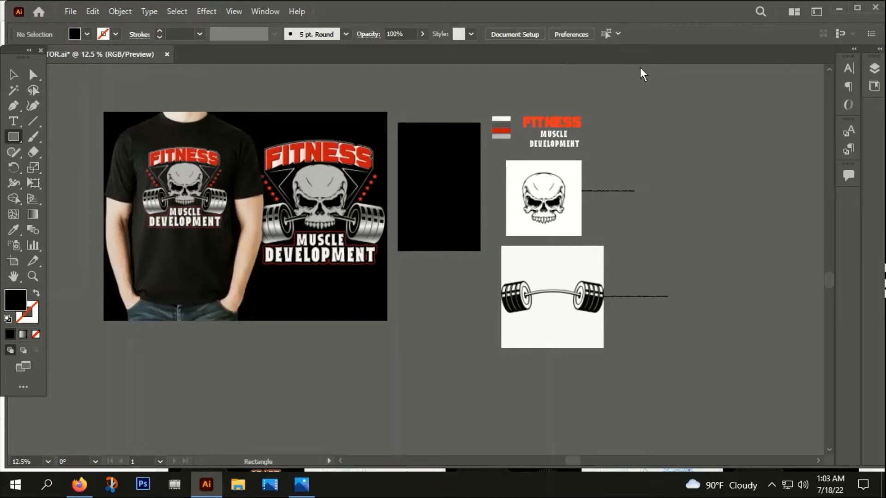
- Copy the image link placed beside the skull reference and open it in Firefox
scroll(414, 159, "up", 2)
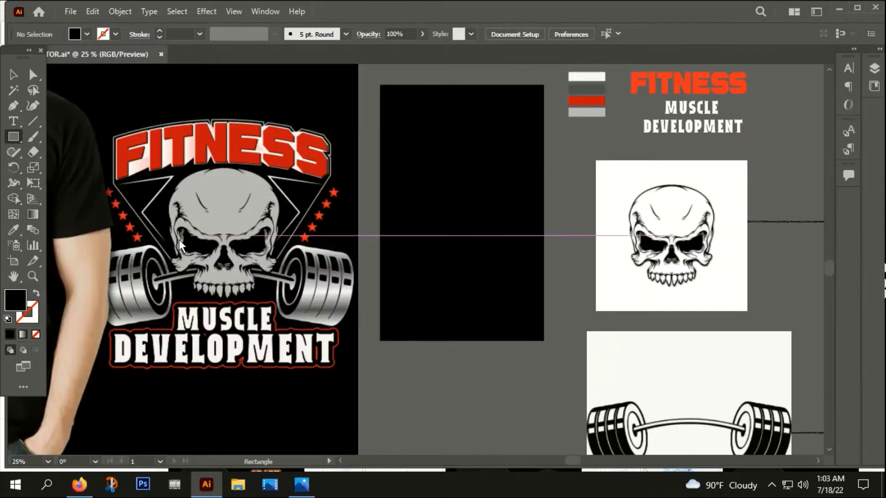
scroll(336, 234, "down", 1)
left_click(13, 75)
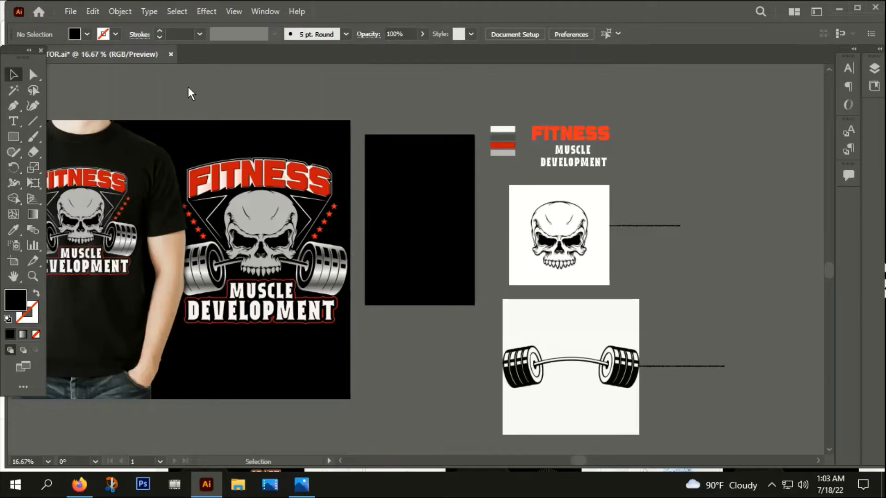
left_click(662, 226)
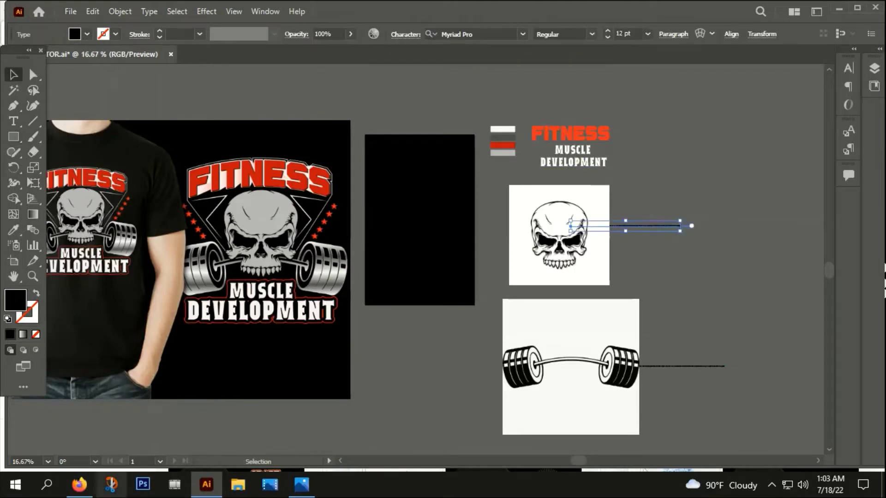
left_click(79, 485)
left_click(332, 60)
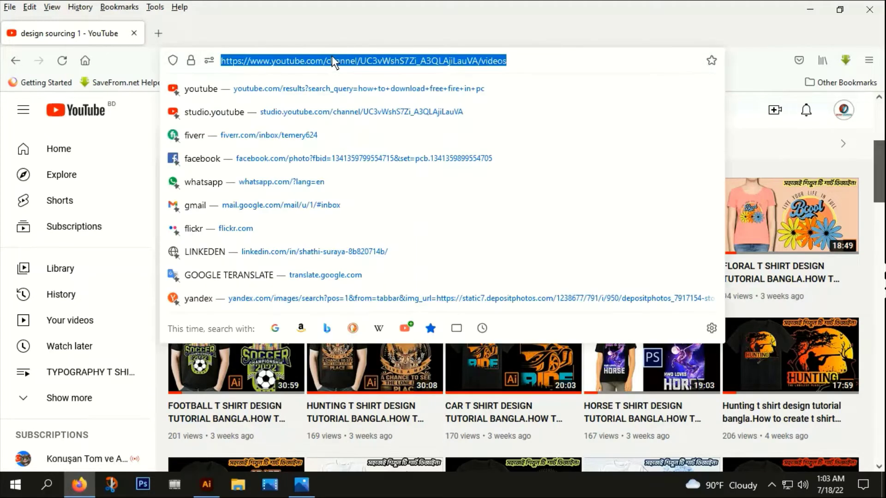
type("https://ae01.alicdn.com/kf/HTB16WBUKVXXXXbUaXXXq6xXFXXXv/11-3-12-7CM-Military-Army-Skull-Shape-Personality-Car-Sticker-Stylish-Motorcycle-Vinyl-Decals-Black.jpg")
key("Return")
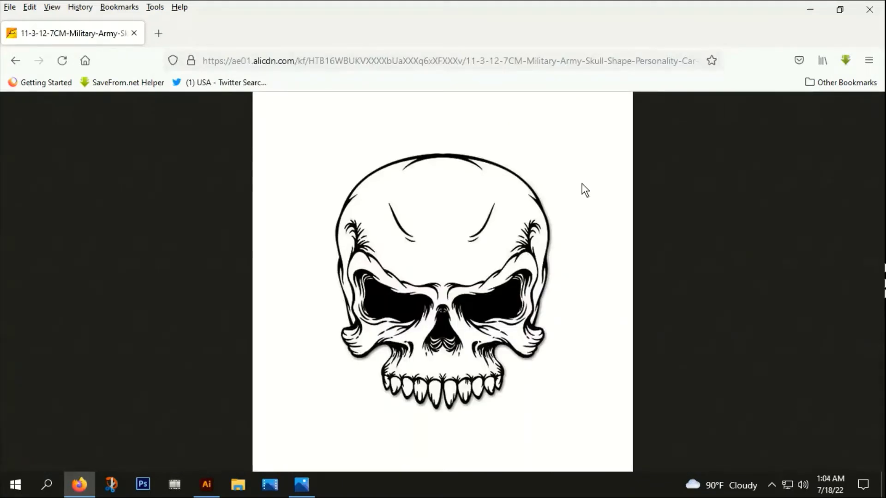
- Copy the skull image from the web page, paste it into the Illustrator document and place it above the black artboard
right_click(395, 140)
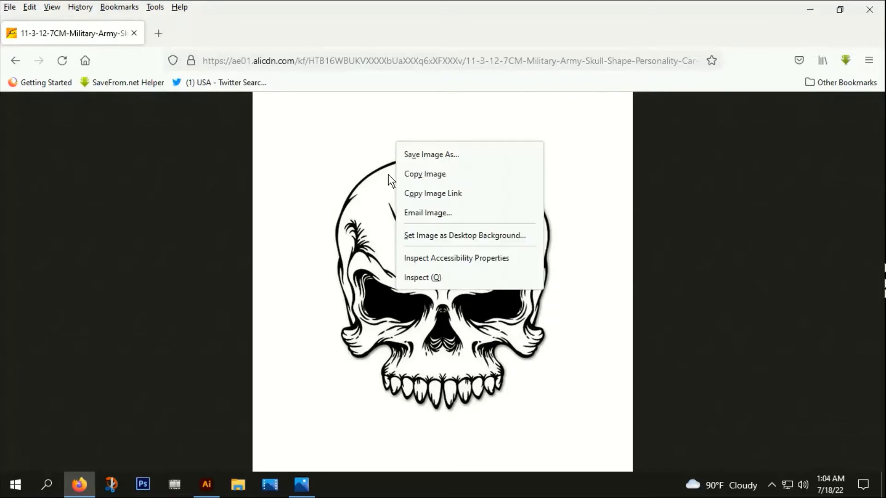
left_click(419, 176)
left_click(206, 484)
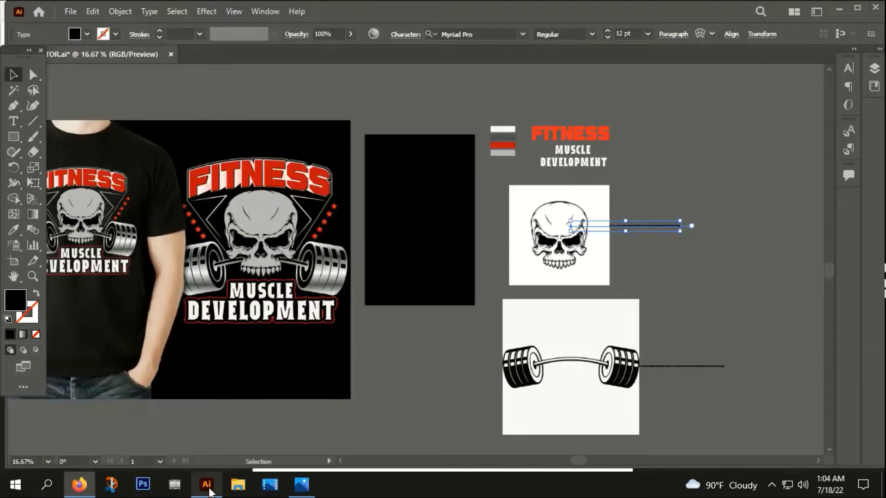
key("ctrl+v")
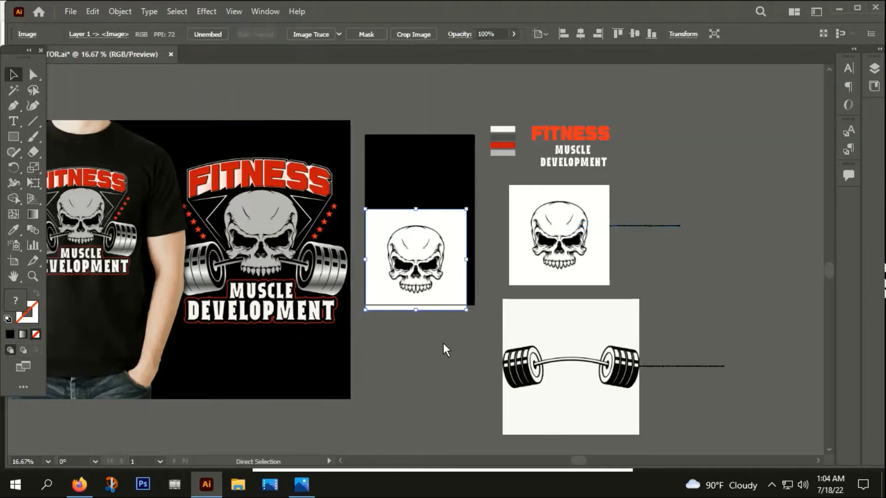
scroll(476, 261, "down", 1)
left_click_drag(443, 218, 441, 121)
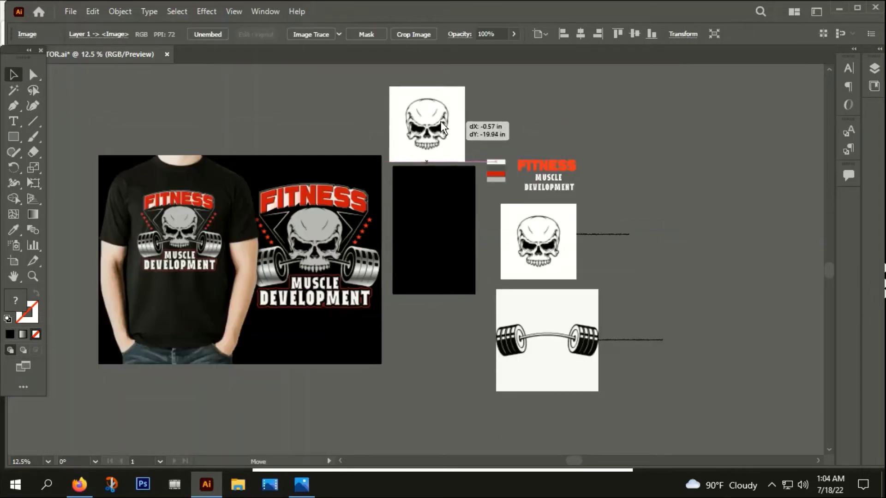
- Image Trace the pasted skull picture and expand it into vector paths
scroll(441, 121, "up", 2)
scroll(438, 208, "up", 4)
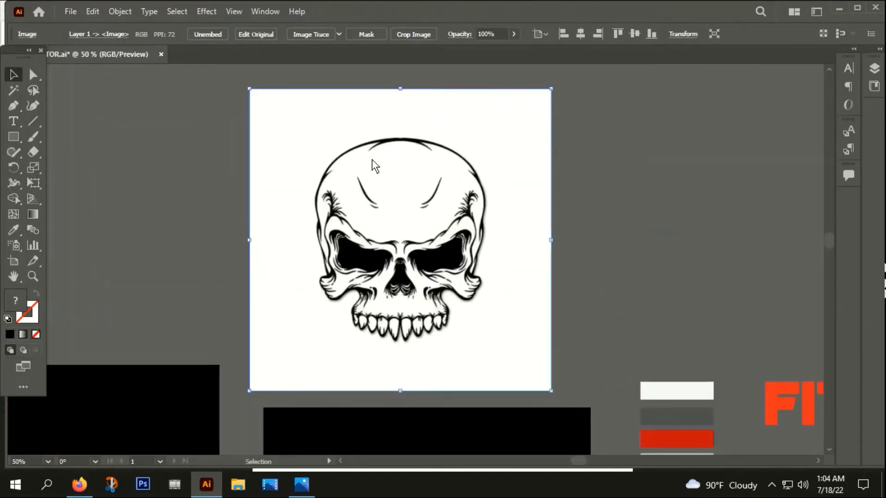
left_click(307, 35)
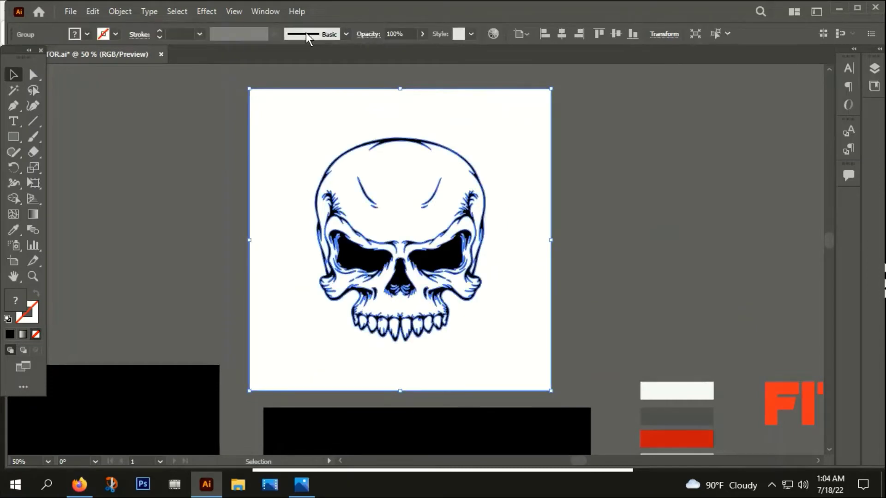
left_click(483, 176)
left_click(356, 160)
left_click(665, 193)
scroll(510, 301, "down", 1)
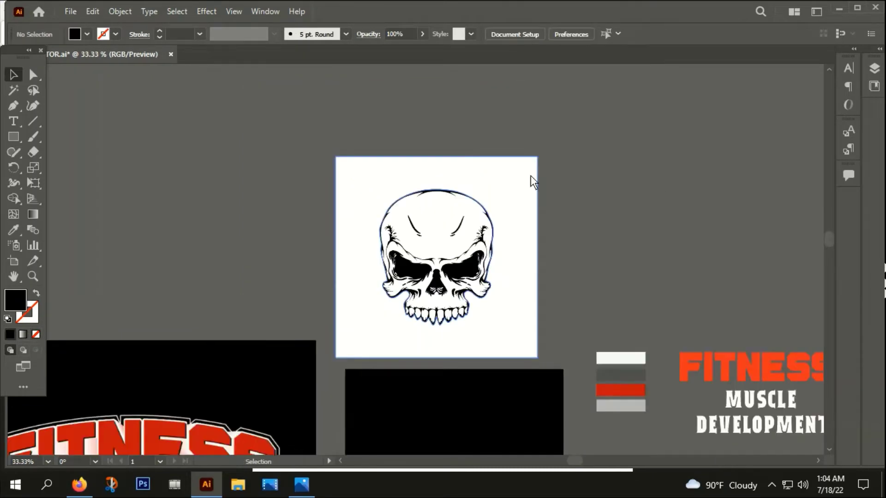
- Ungroup the traced skull and delete the white background around it
left_click(530, 178)
right_click(530, 176)
left_click(590, 285)
left_click(592, 252)
left_click(530, 184)
key("Delete")
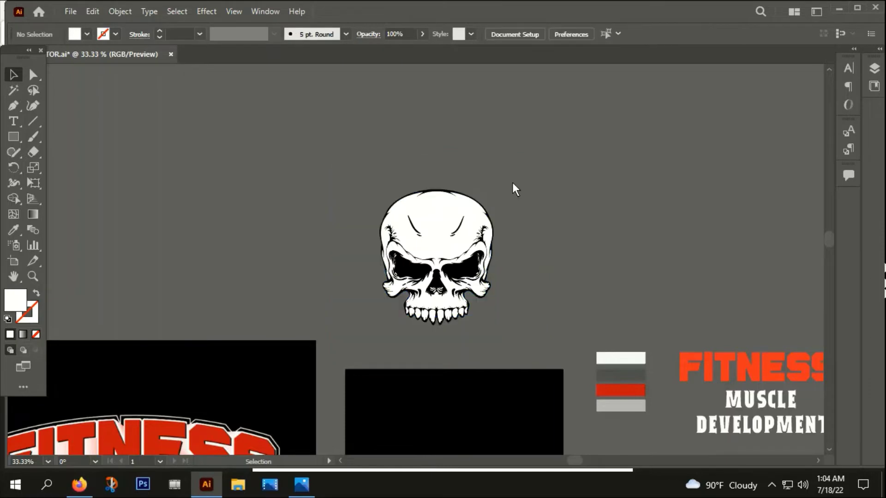
- Select all white shapes of the traced skull with the Magic Wand and group them
scroll(622, 150, "down", 3)
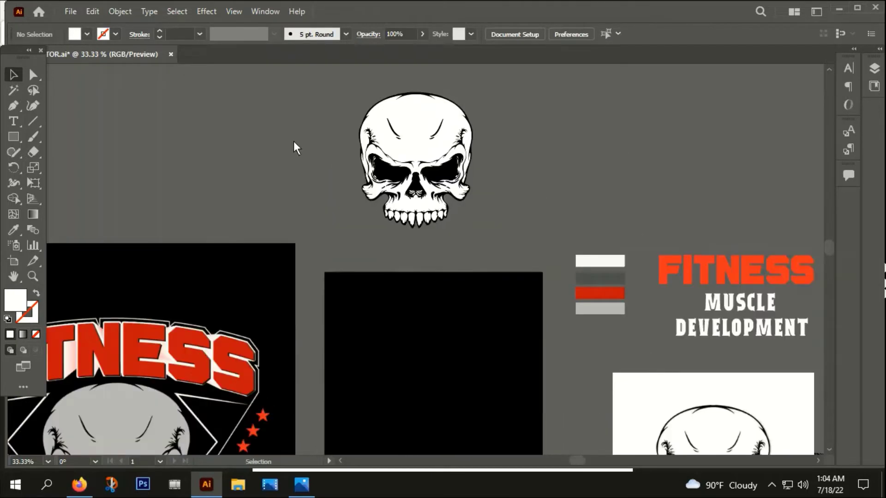
left_click(13, 90)
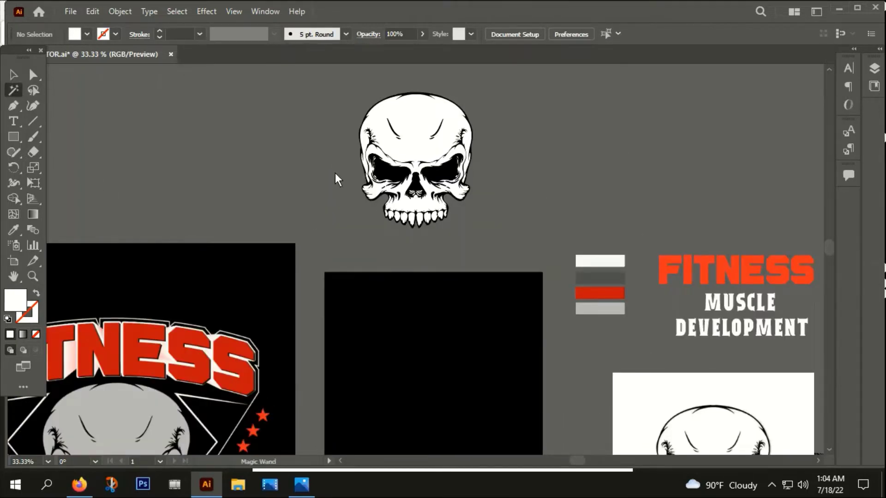
left_click(409, 121)
left_click(14, 75)
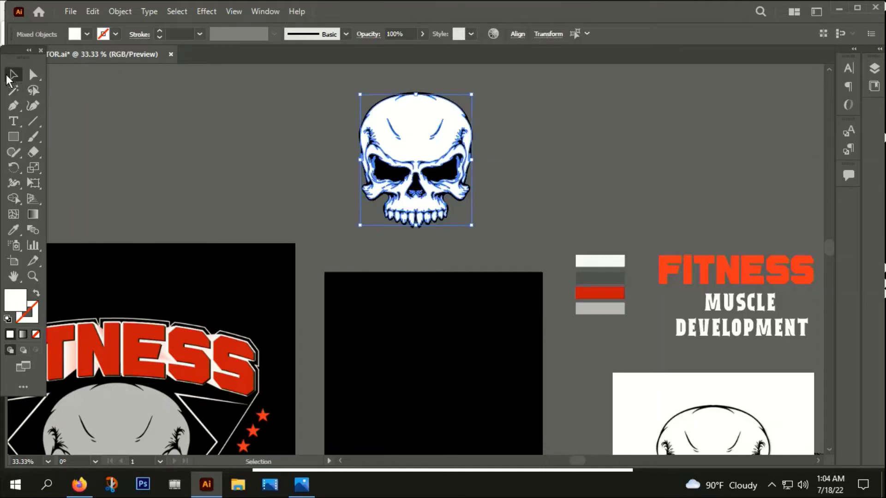
right_click(405, 116)
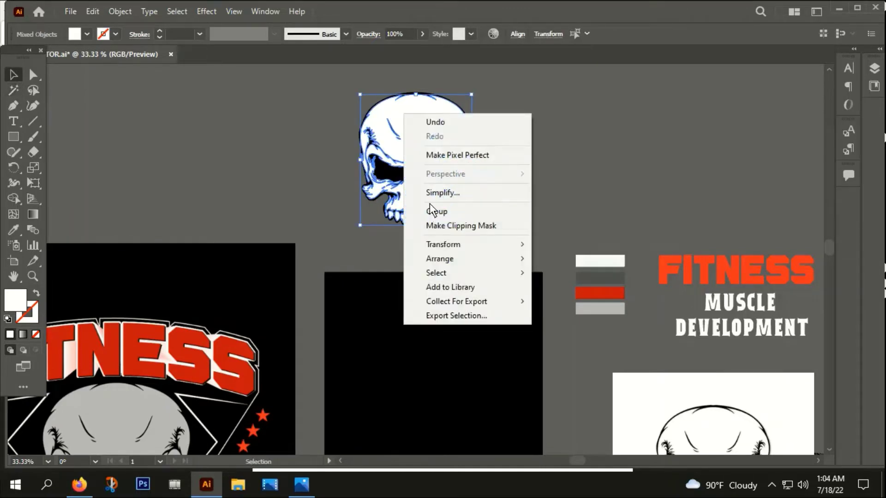
left_click(432, 209)
left_click(609, 149)
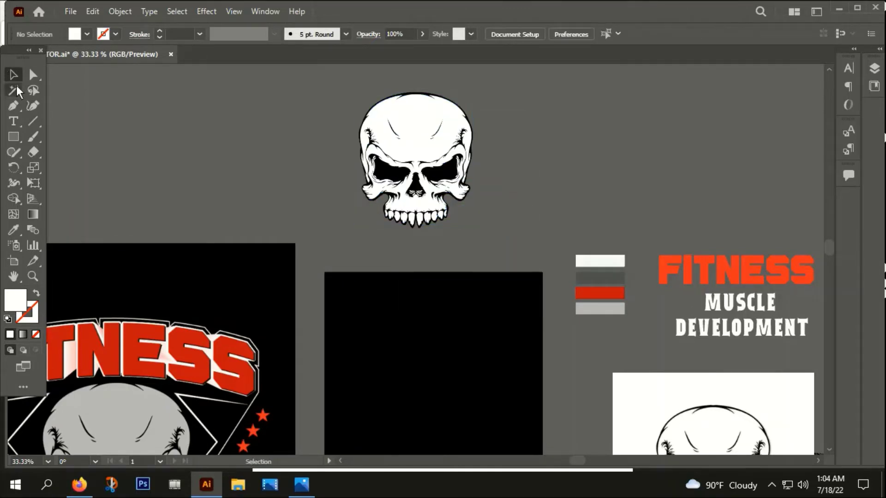
- Select all black shapes of the traced skull with the Magic Wand and group them
left_click(14, 89)
left_click(443, 170)
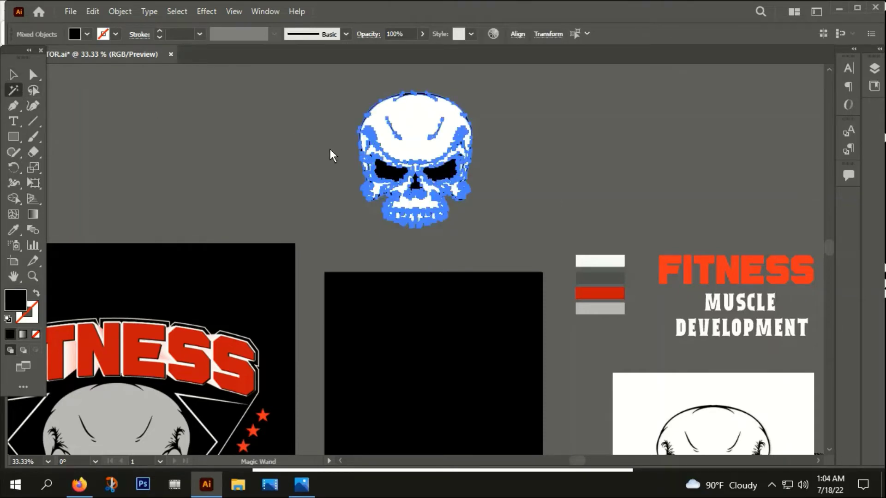
left_click(14, 75)
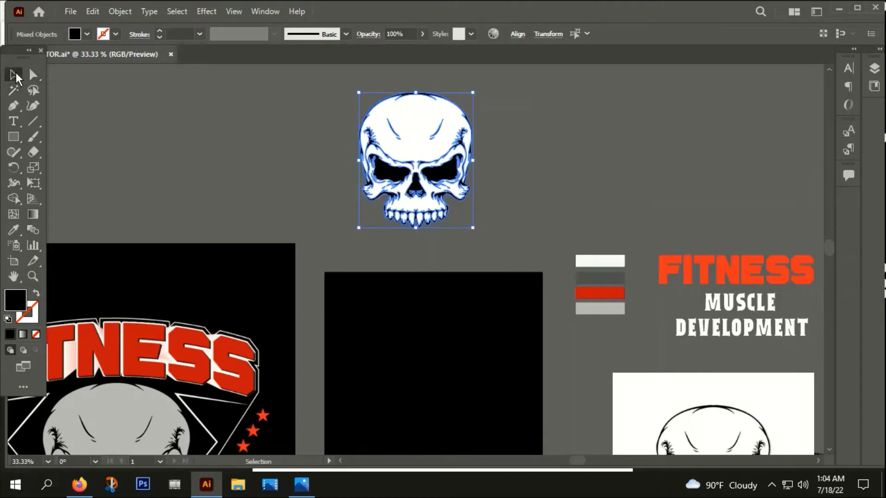
right_click(439, 172)
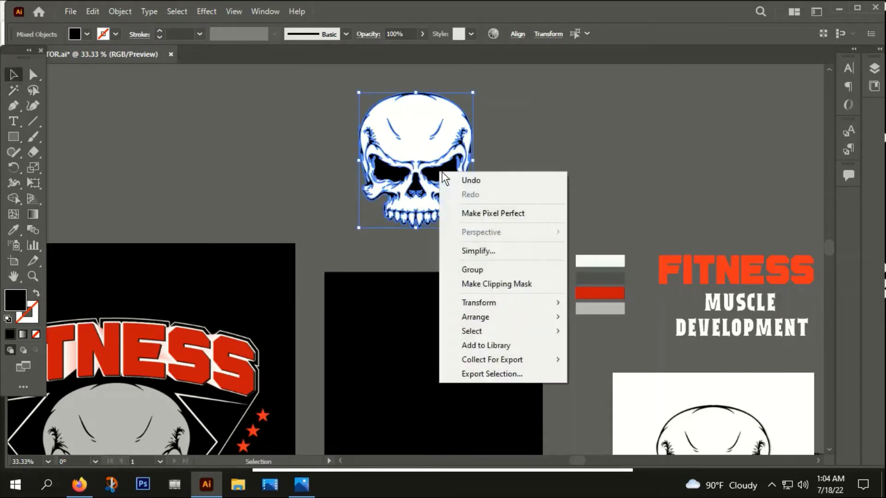
left_click(483, 271)
left_click(524, 178)
- Recolor the skull's white group with the light grey sampled from the palette beside the FITNESS text
scroll(503, 249, "down", 2)
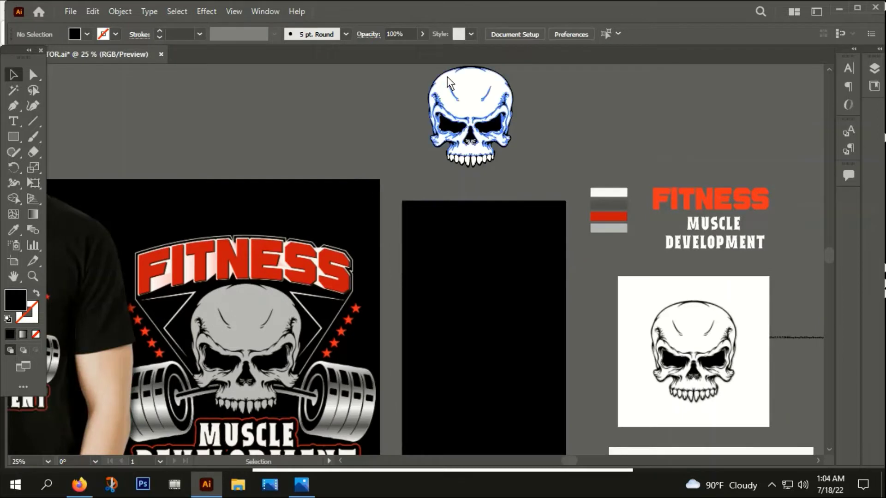
left_click(468, 141)
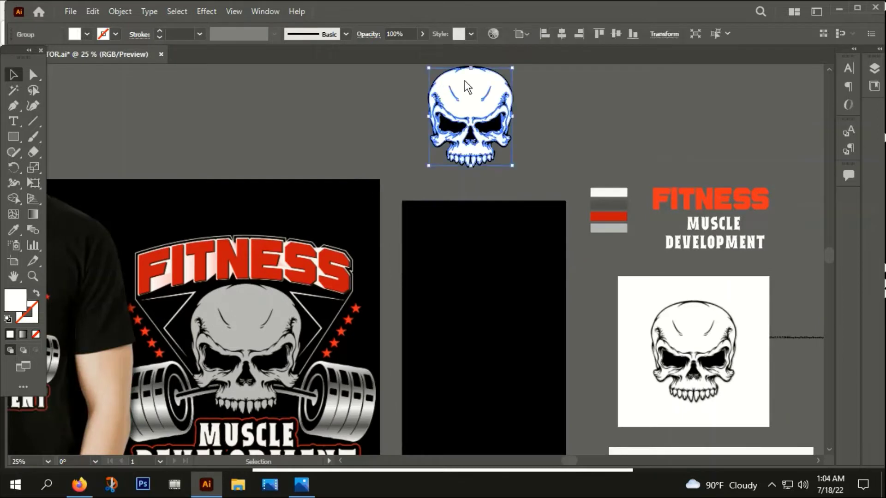
scroll(469, 143, "down", 1)
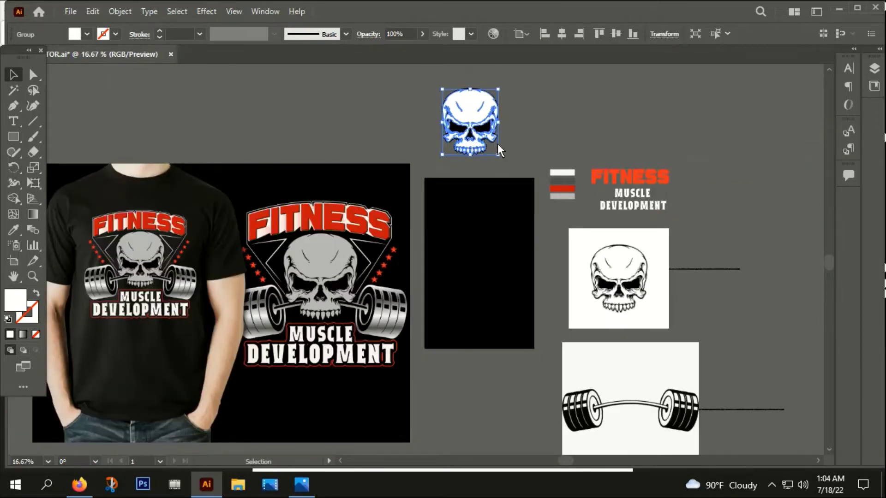
scroll(502, 143, "up", 1)
key("i")
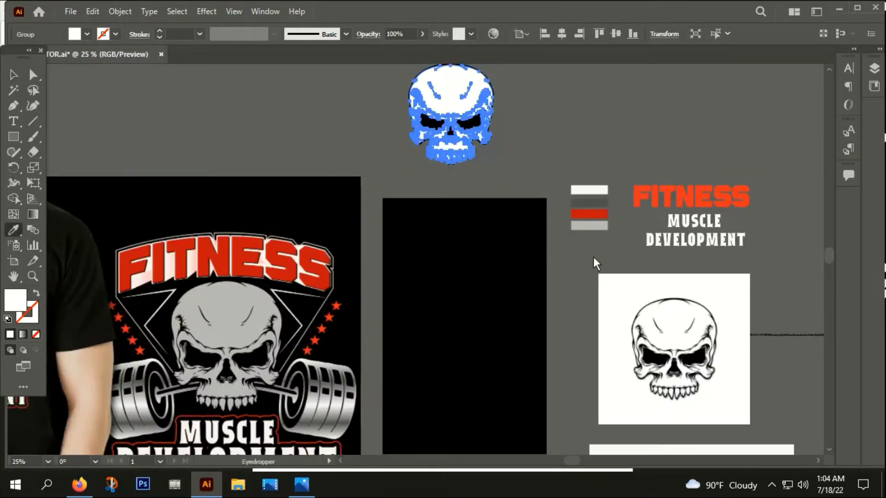
left_click(584, 227)
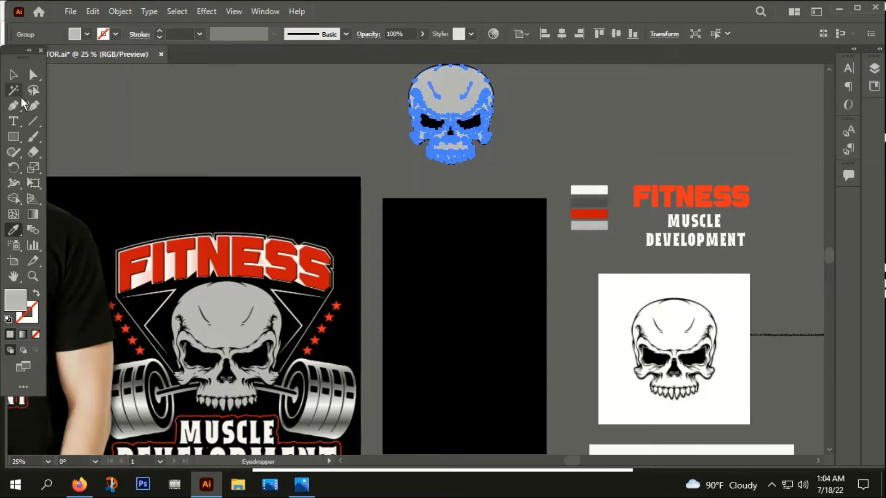
left_click(12, 74)
left_click(320, 138)
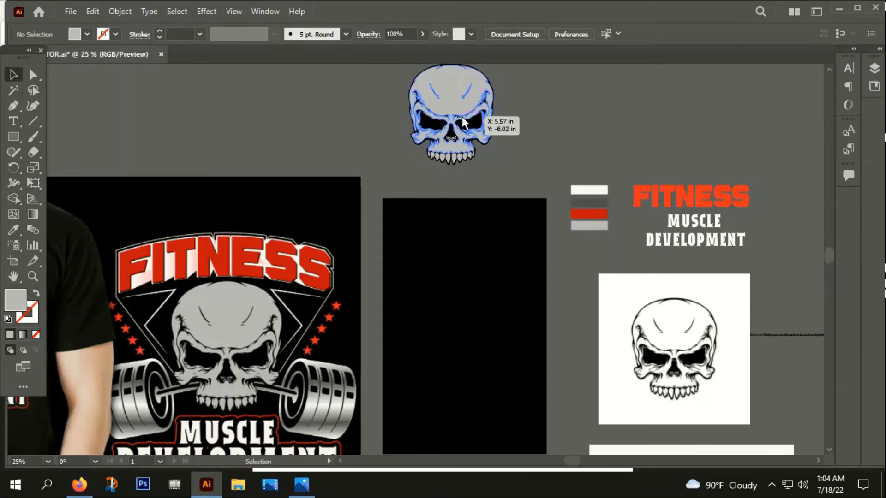
- Group the skull's light grey and black parts together and move the skull onto the black artboard
left_click_drag(375, 95, 484, 148)
right_click(460, 105)
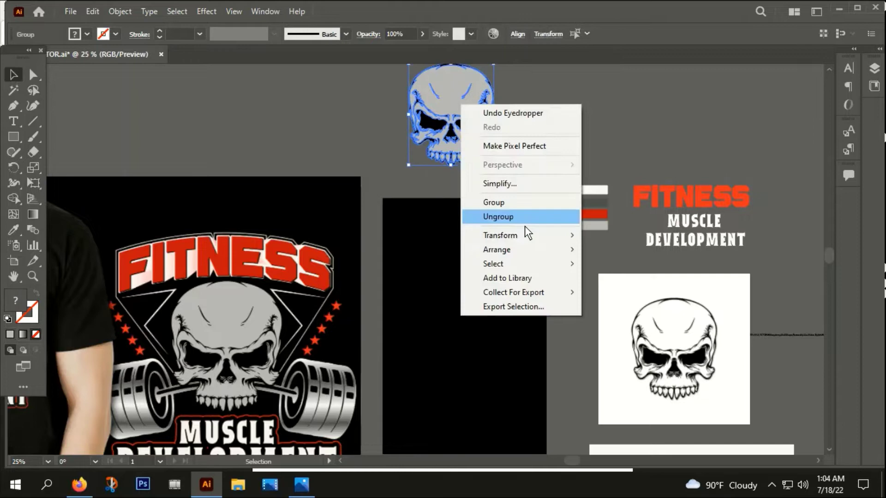
left_click(494, 201)
left_click(527, 130)
left_click_drag(468, 99, 490, 229)
left_click(488, 165)
- Center the skull horizontally and vertically on the black artboard
scroll(482, 243, "down", 2)
scroll(516, 120, "up", 3)
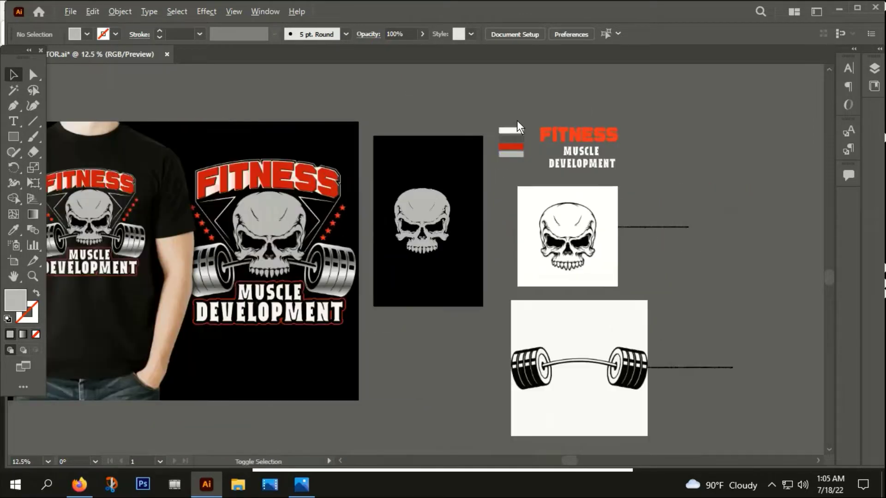
scroll(508, 157, "down", 1)
left_click_drag(434, 201, 481, 132)
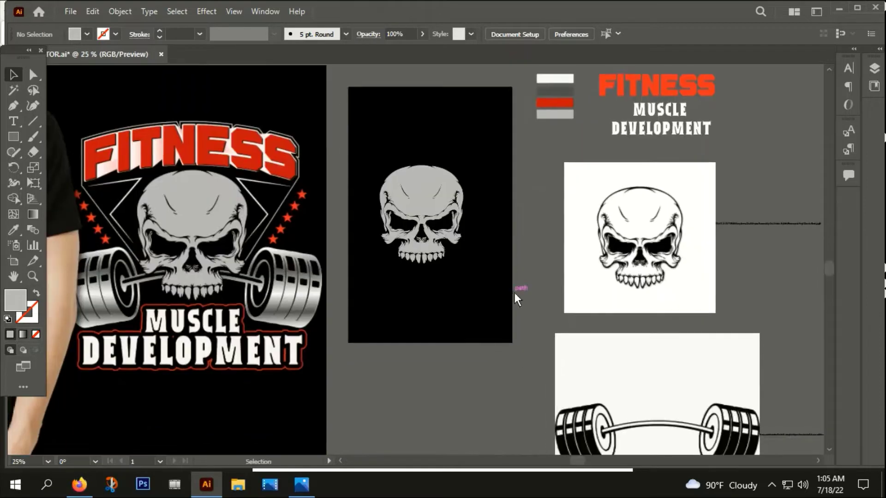
left_click_drag(421, 234, 427, 225)
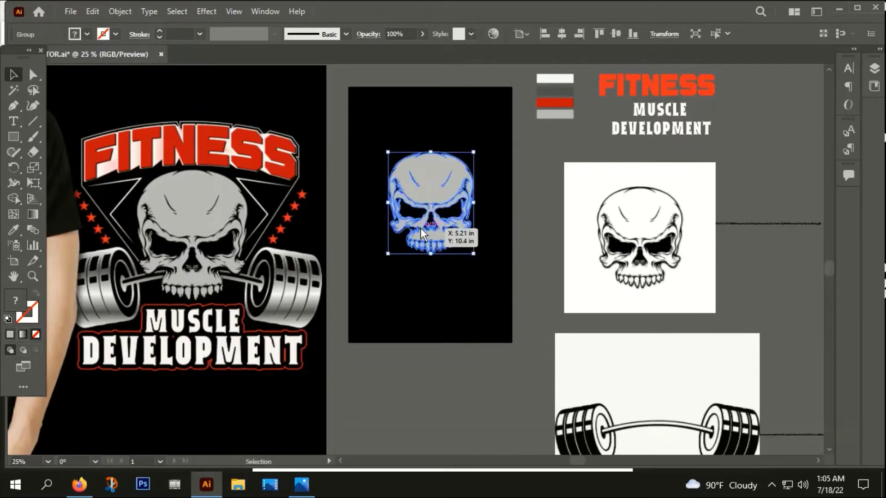
left_click(560, 33)
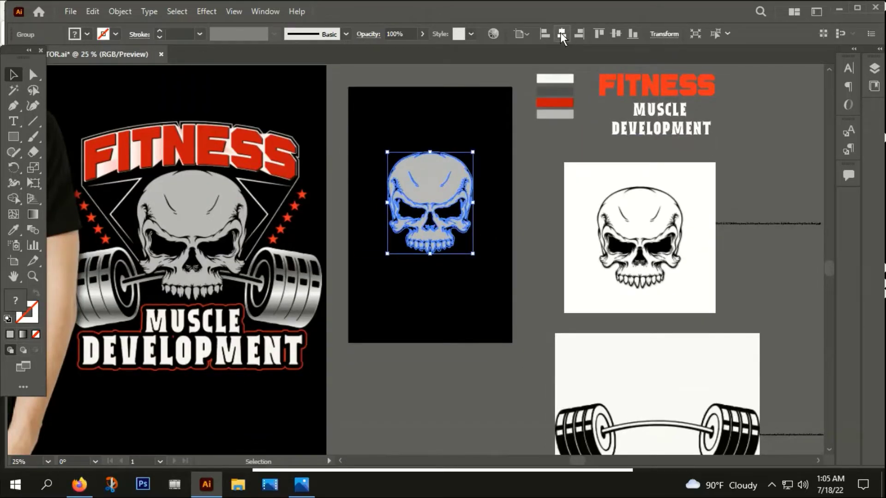
left_click(615, 34)
left_click(548, 203)
- Move the barbell image into the empty canvas area below the reference picture and black artboard
scroll(539, 215, "down", 2)
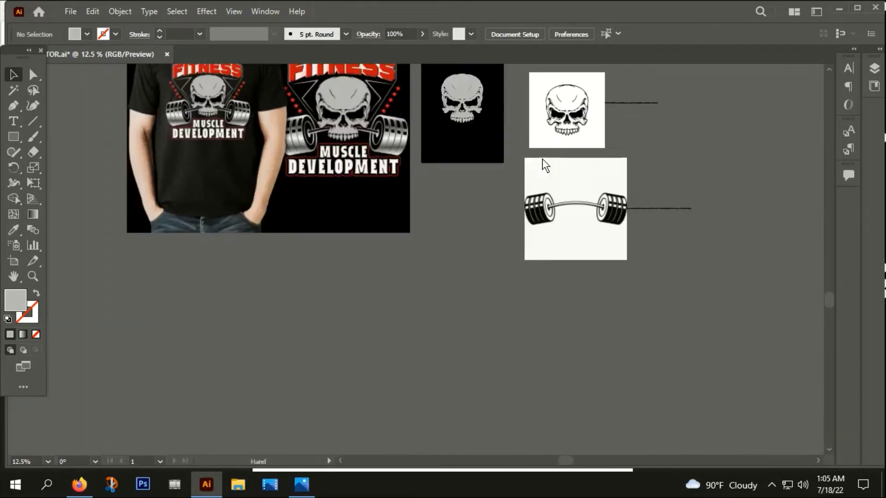
scroll(579, 213, "up", 3)
scroll(574, 206, "down", 1)
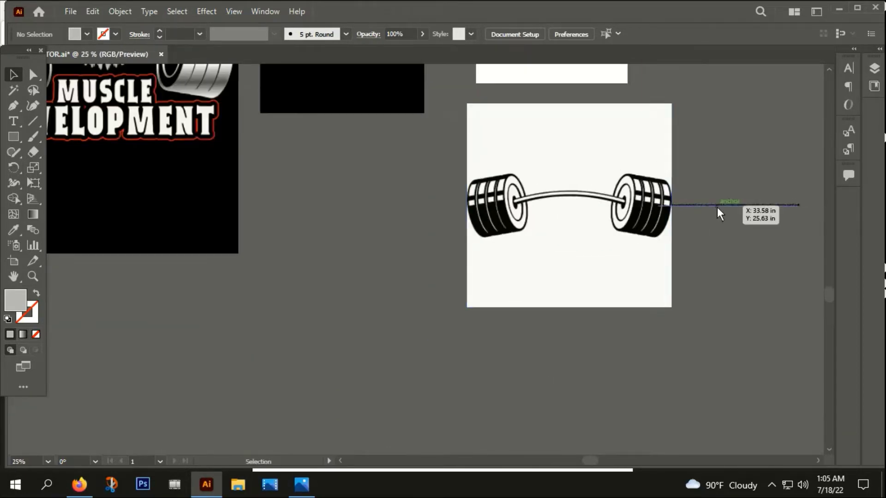
left_click(574, 203)
left_click_drag(701, 369, 780, 348)
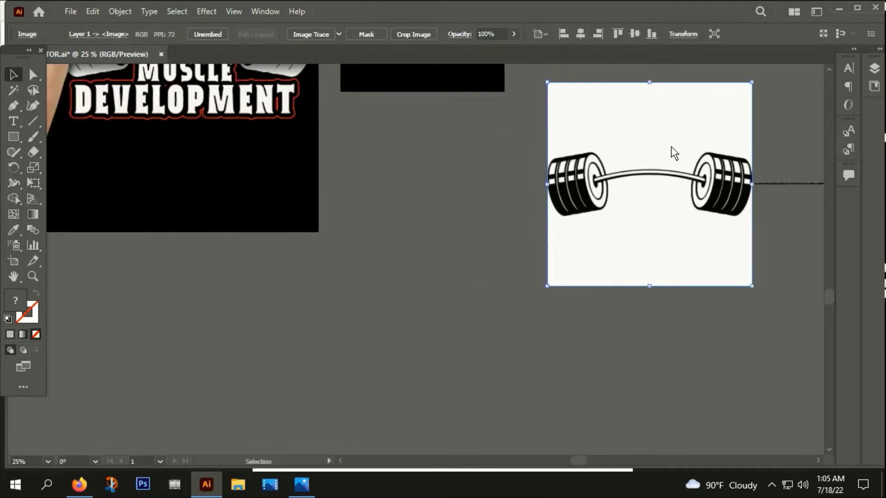
left_click_drag(671, 147, 416, 268)
left_click_drag(724, 325, 749, 227)
left_click_drag(486, 232, 565, 272)
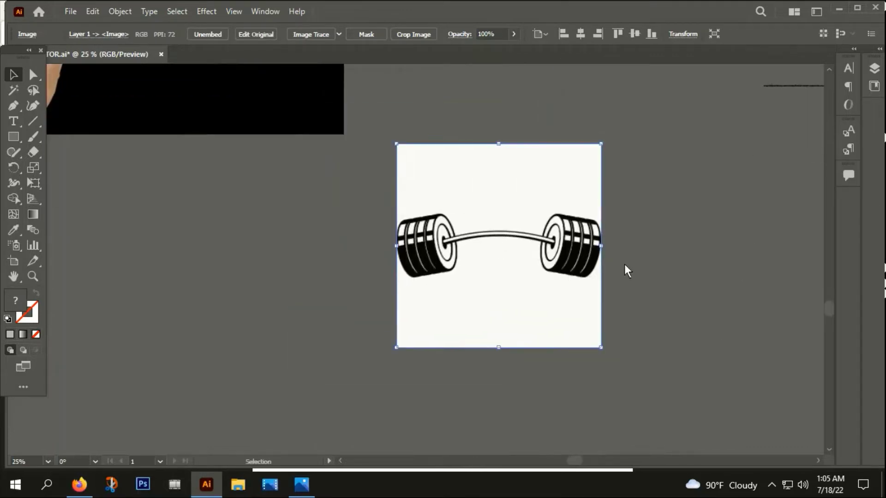
- Image Trace the barbell picture with the default preset, expand the result and ungroup it
left_click(303, 35)
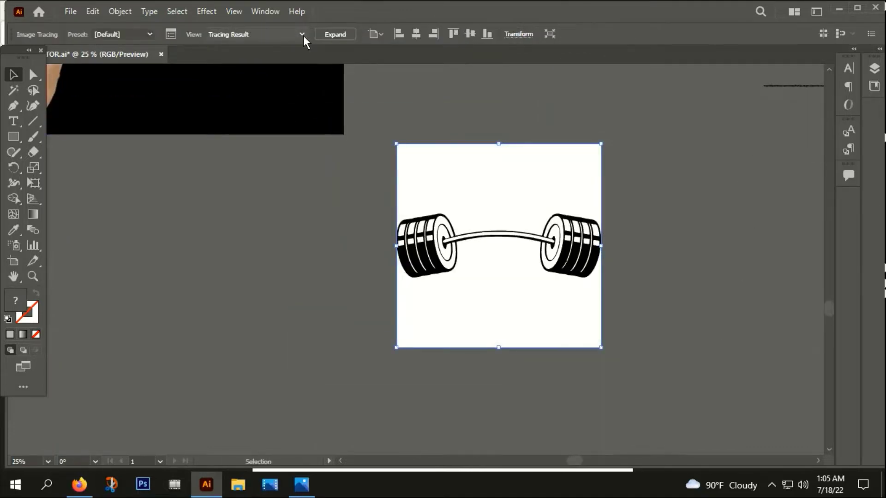
left_click(335, 35)
right_click(513, 201)
left_click(549, 306)
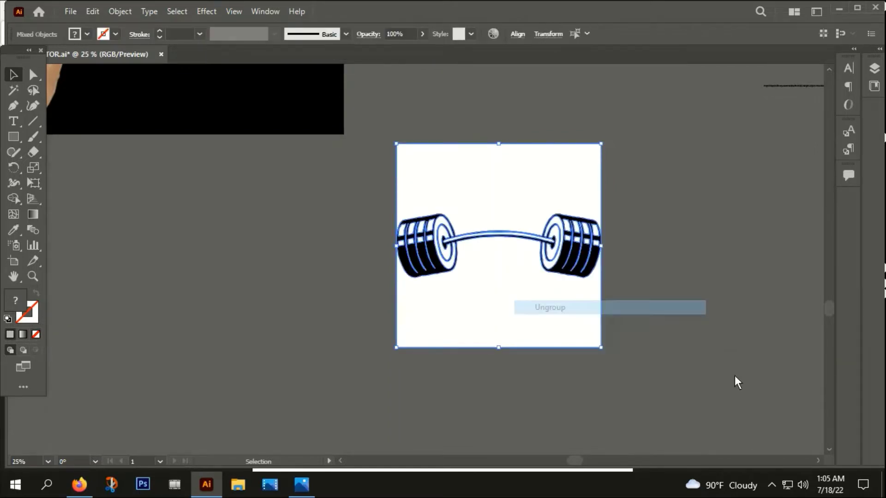
- Delete the white background areas below and above the traced barbell
left_click(736, 380)
left_click(553, 333)
key("Delete")
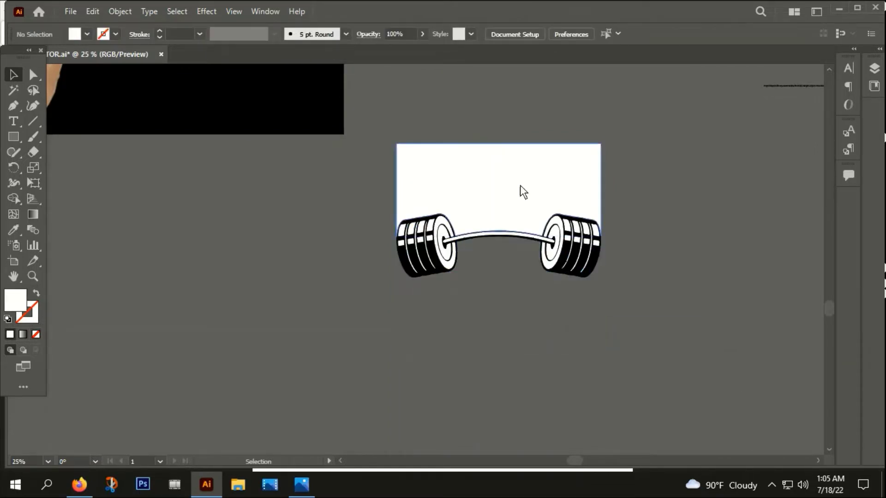
left_click(519, 185)
key("Delete")
- Select all white shapes of the traced barbell with the Magic Wand and group them
scroll(381, 182, "down", 3)
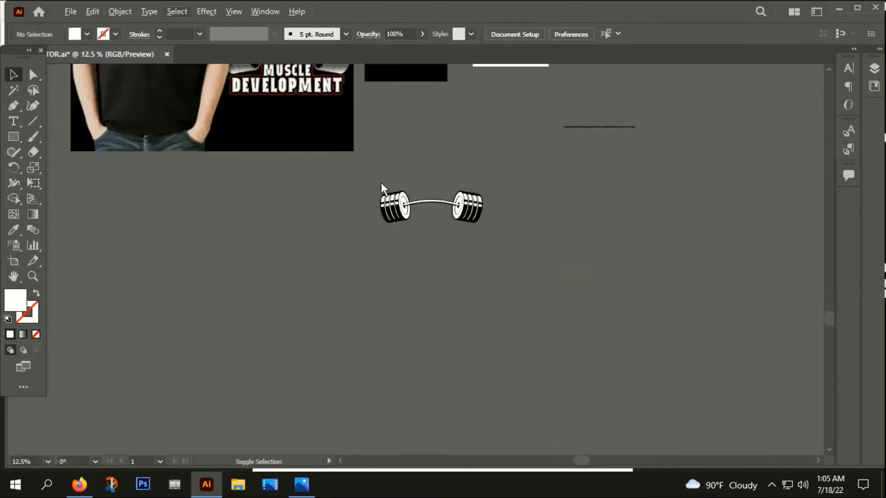
left_click_drag(468, 156, 450, 210)
left_click(13, 90)
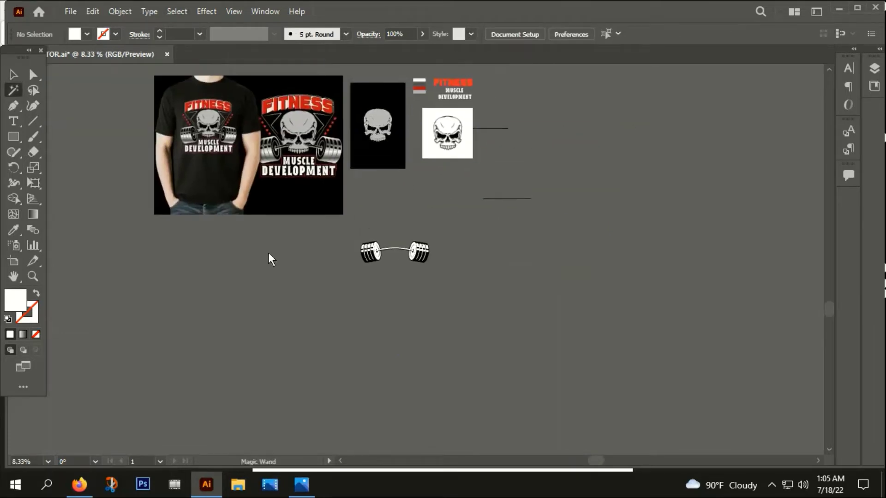
scroll(350, 253, "up", 4)
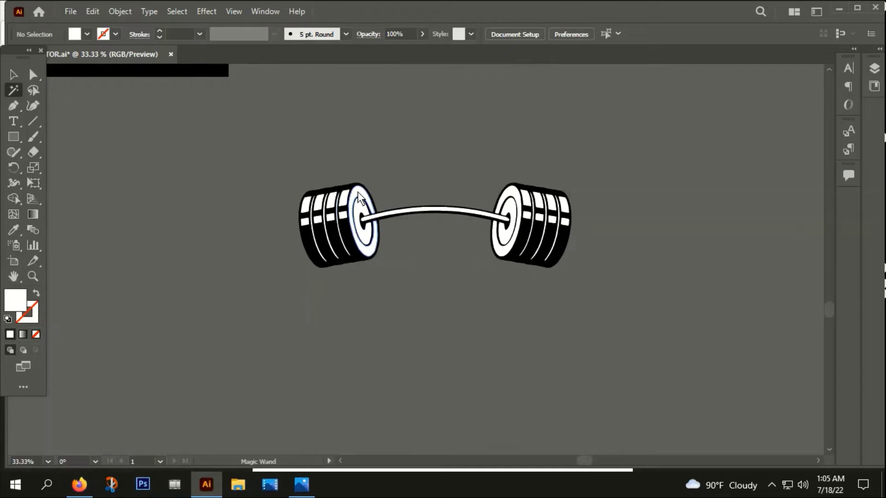
left_click(359, 194)
left_click(13, 74)
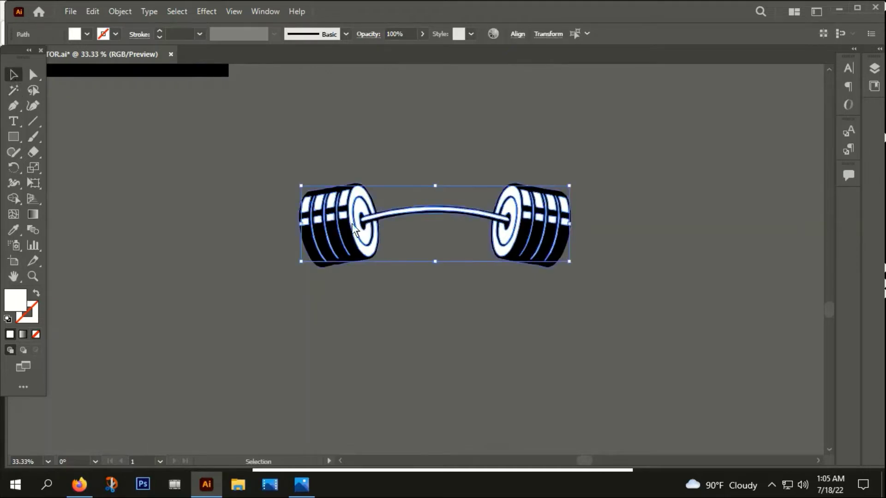
right_click(355, 196)
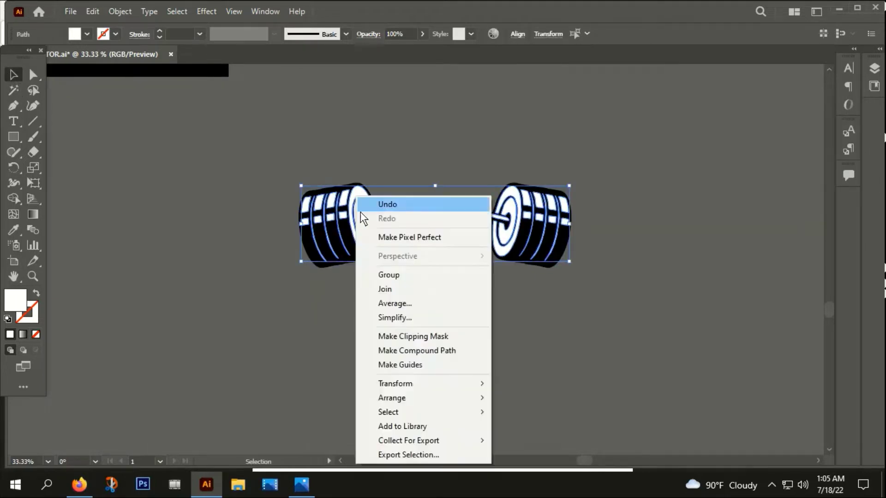
left_click(386, 273)
left_click(407, 342)
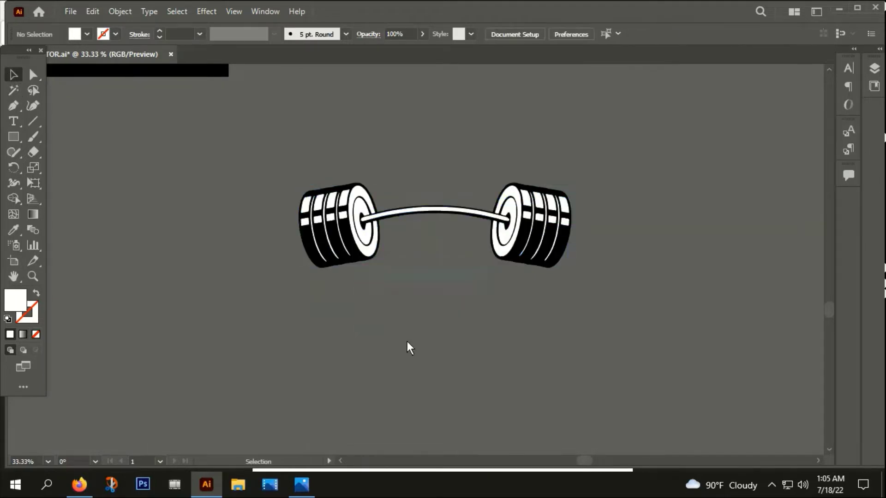
- Select the barbell's black shapes with the Magic Wand, leaving the skull out of the selection, and group them
left_click(14, 92)
left_click(317, 263)
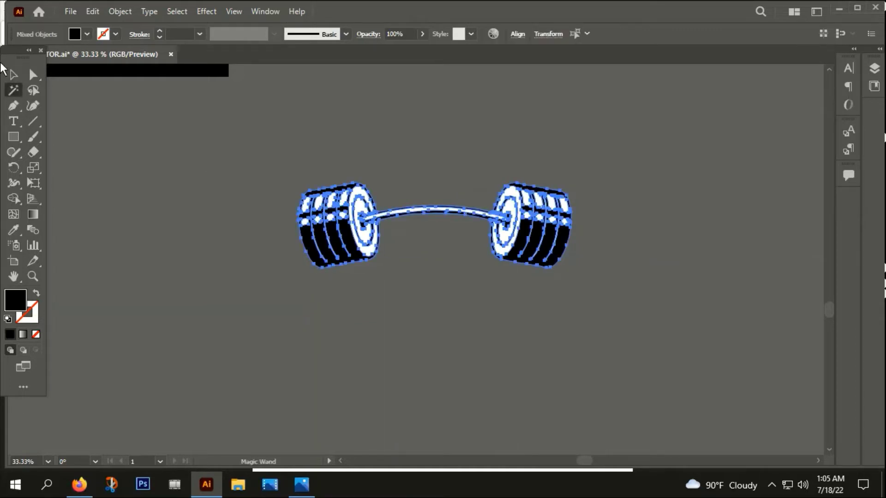
left_click(13, 75)
scroll(380, 263, "down", 2)
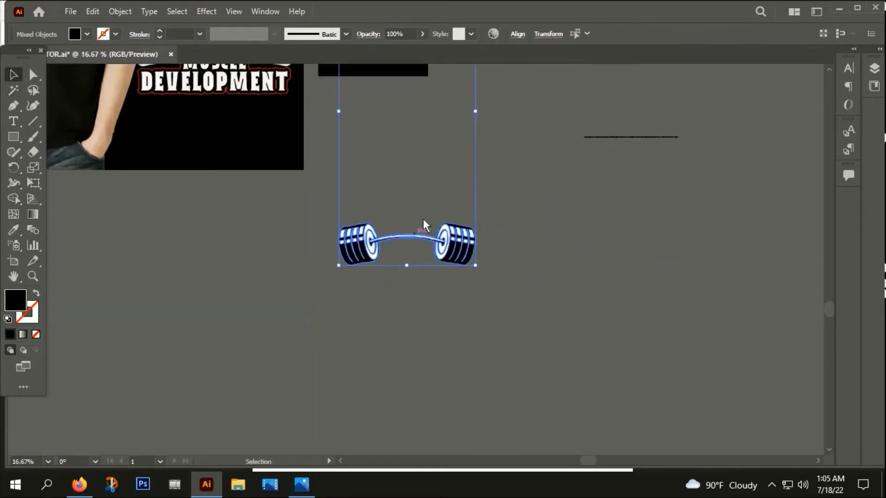
scroll(438, 222, "up", 5)
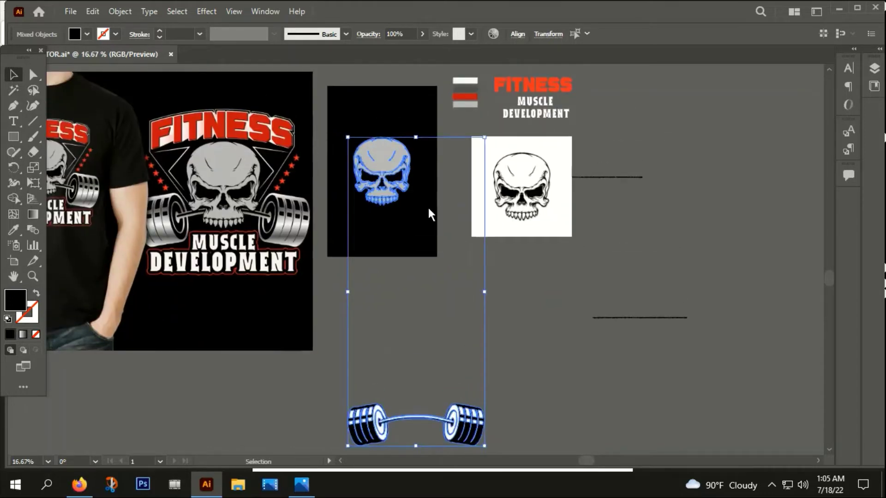
left_click(397, 187, "shift")
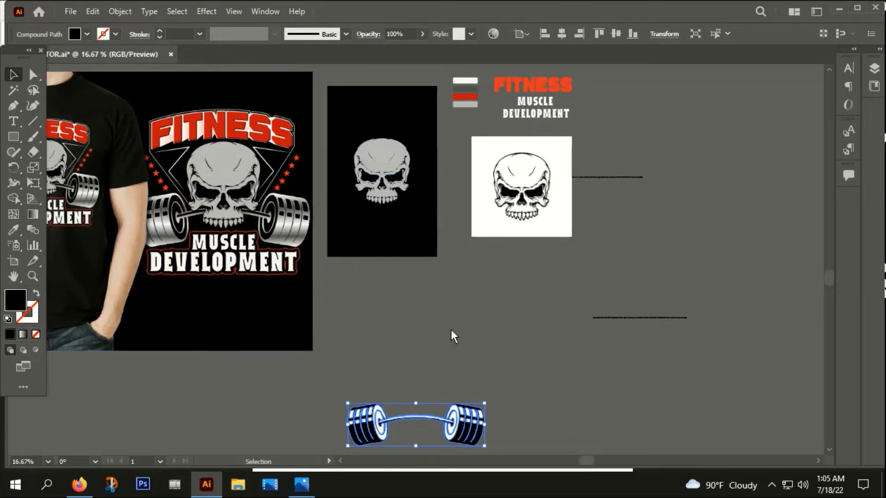
left_click_drag(600, 375, 600, 257)
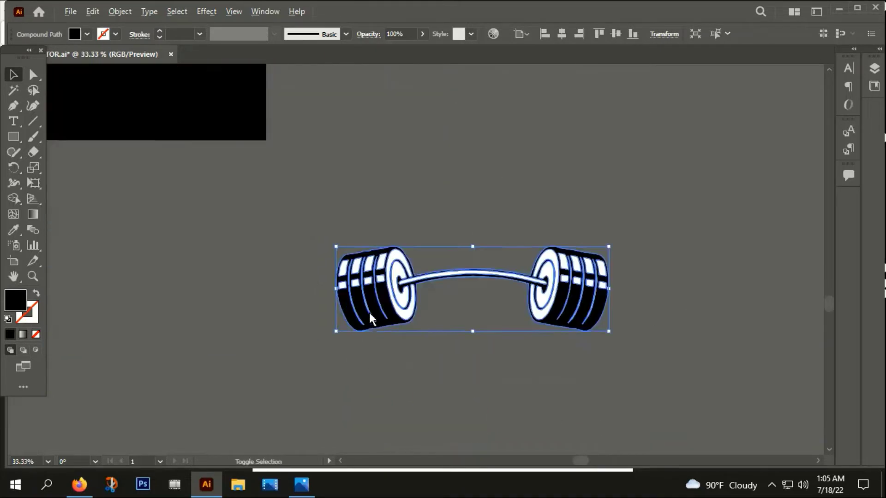
scroll(369, 313, "up", 1)
right_click(343, 312)
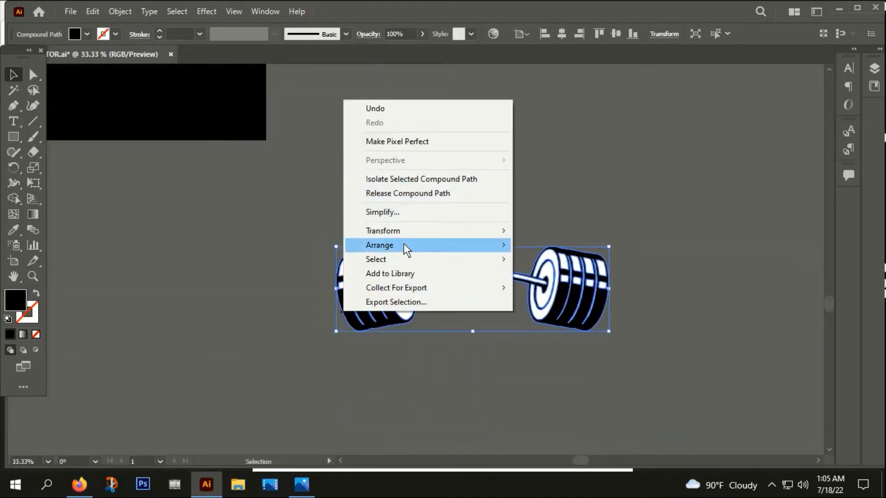
right_click(357, 322)
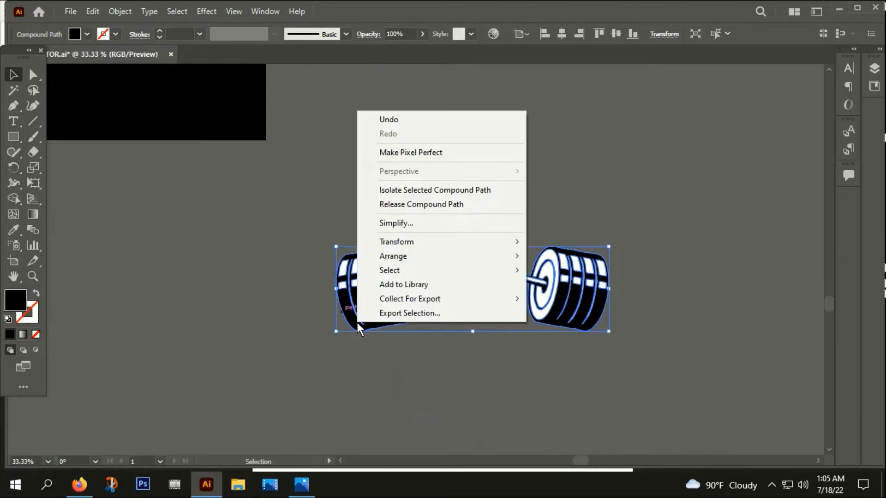
left_click(125, 13)
left_click(157, 68)
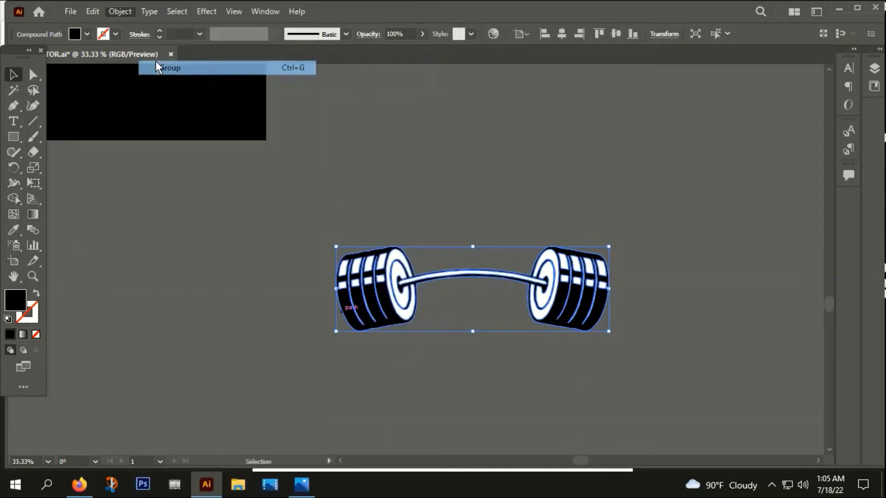
left_click(218, 206)
- Select both barbell groups and move the barbell above the black artboard
scroll(300, 270, "down", 1)
left_click_drag(441, 175, 584, 107)
scroll(490, 376, "down", 2)
left_click(577, 393)
left_click_drag(585, 176, 554, 217)
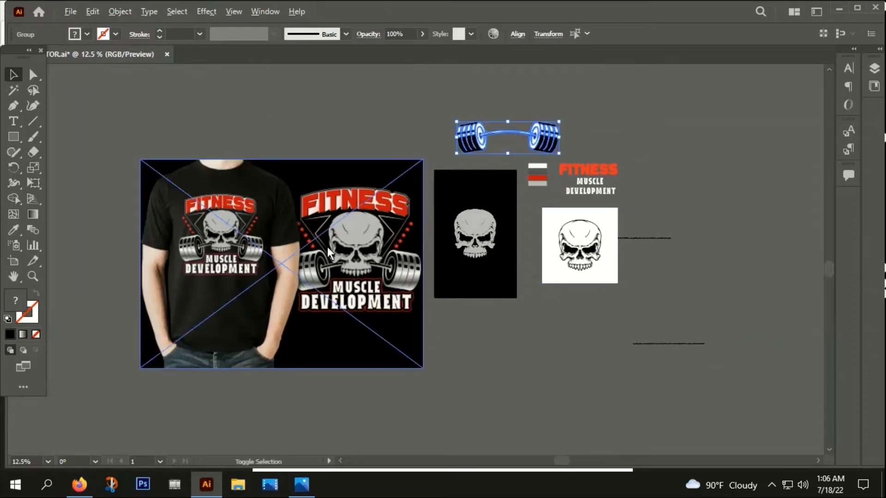
- Select the barbell's black group and fill it with a linear white-to-black gradient
scroll(194, 273, "up", 4)
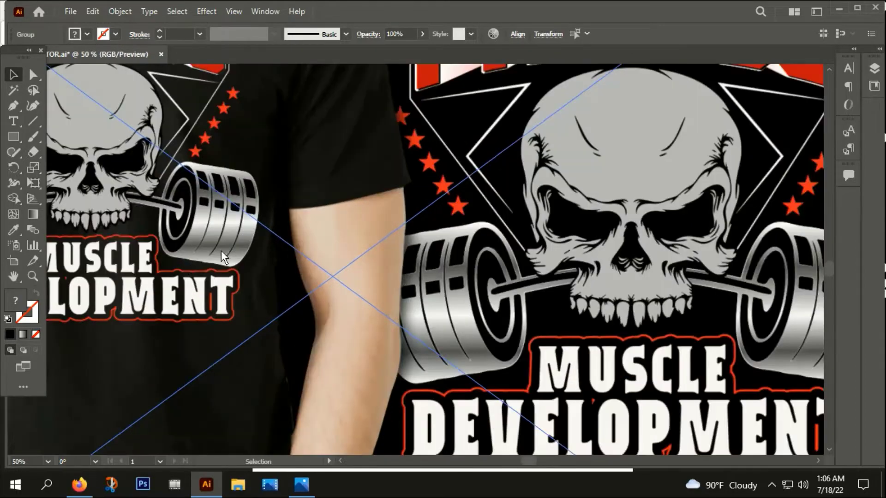
scroll(228, 261, "down", 3)
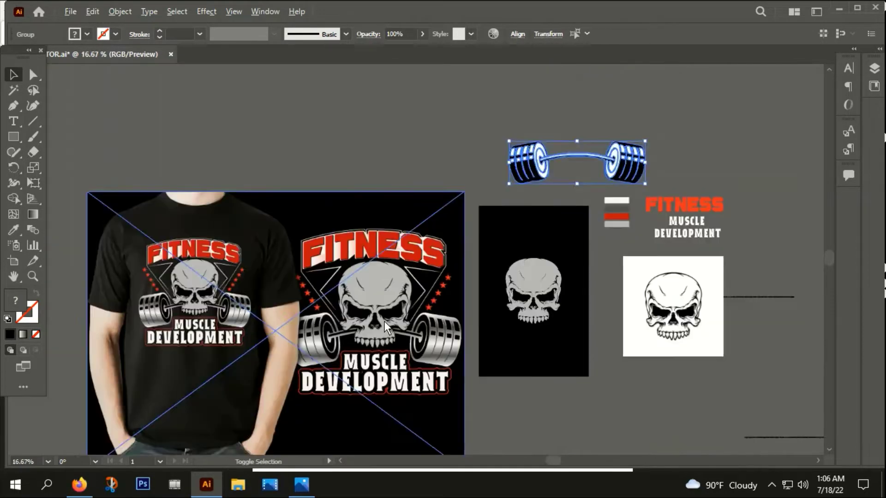
left_click_drag(515, 227, 483, 230)
left_click(499, 204)
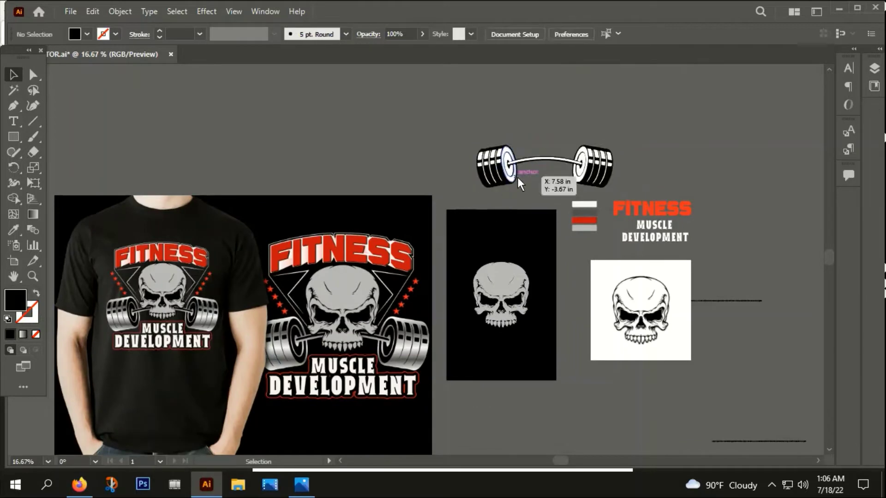
scroll(517, 178, "up", 3)
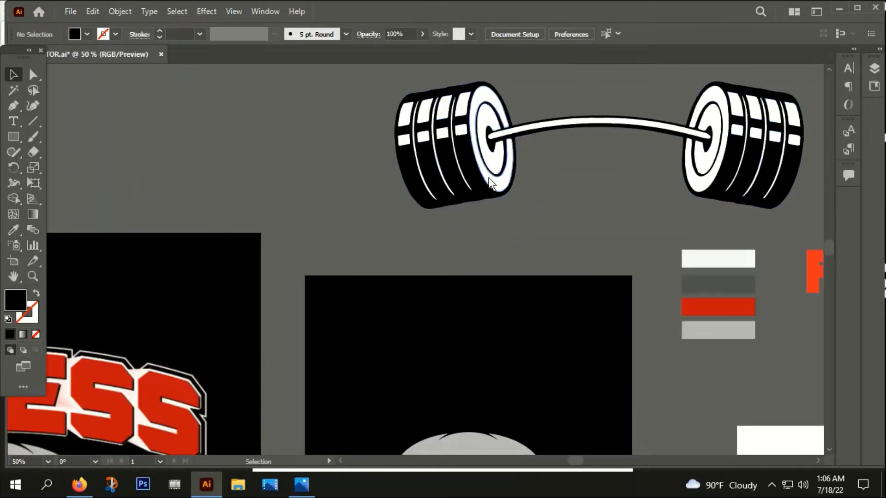
key("space")
left_click_drag(571, 241, 408, 242)
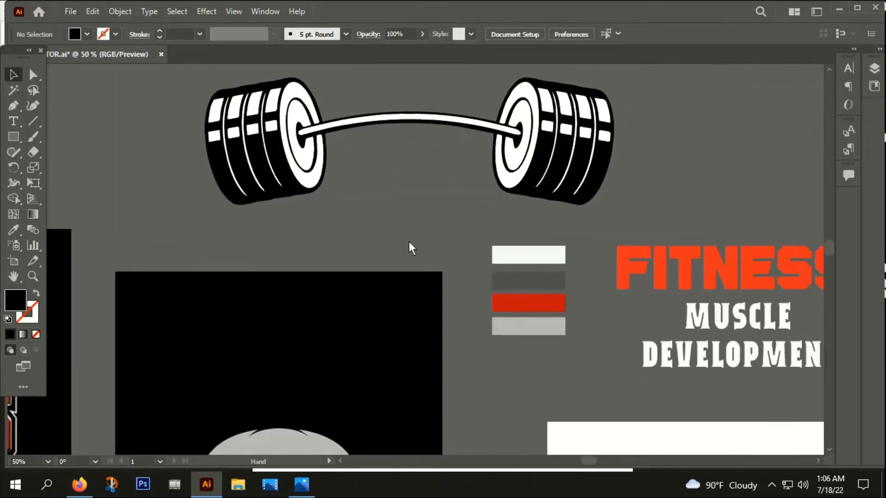
left_click(225, 192)
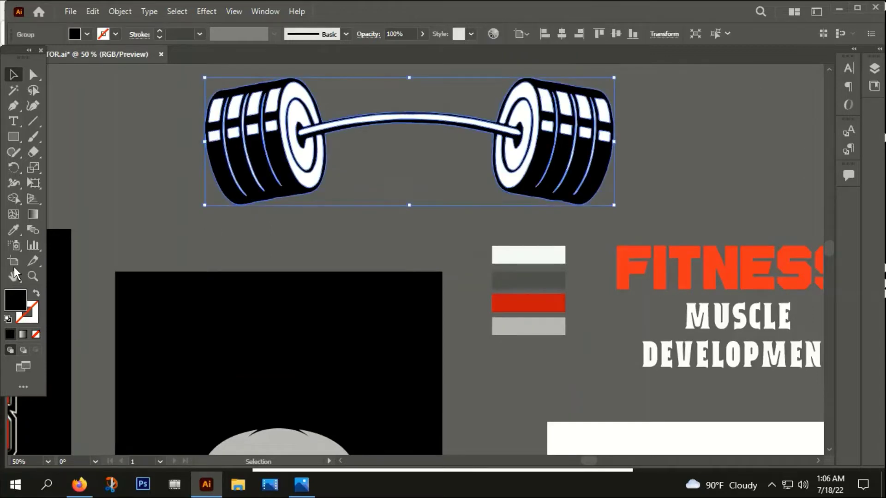
left_click(23, 333)
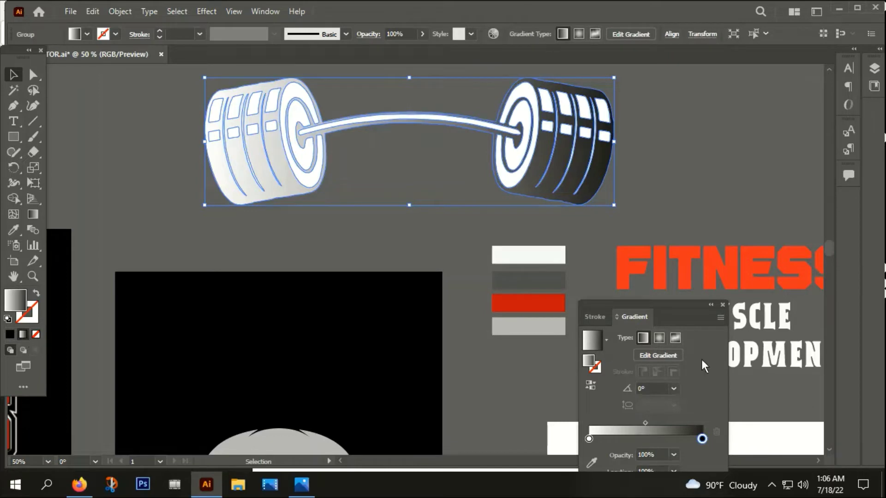
- Move the black stop of the barbell's gradient to about 13% and recolor it with the dark gray swatch
left_click_drag(701, 438, 602, 436)
left_click(588, 438)
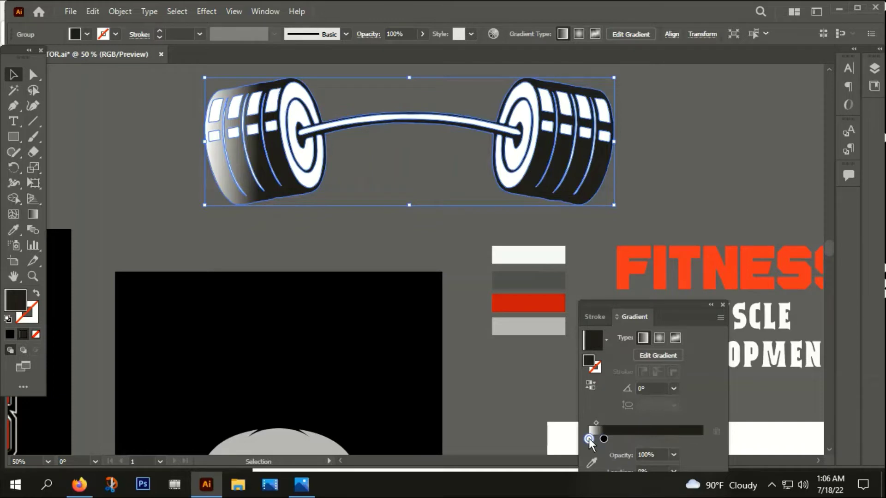
left_click(13, 231)
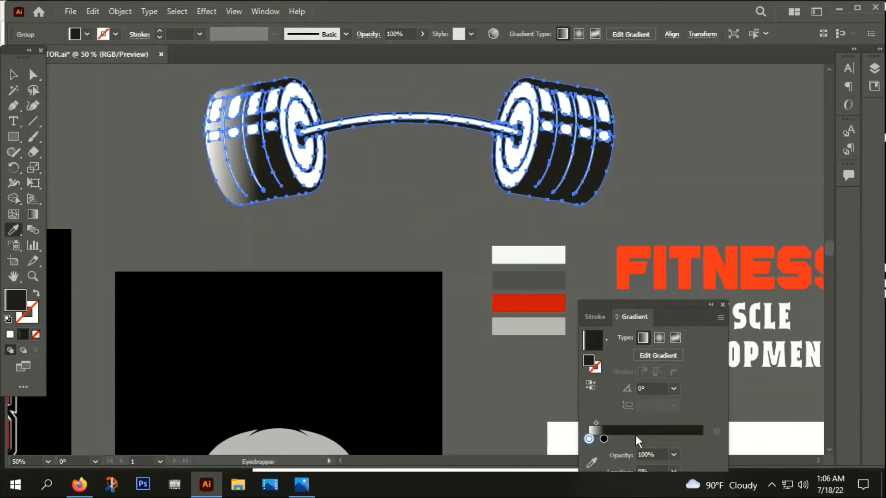
left_click(603, 438)
left_click(541, 281)
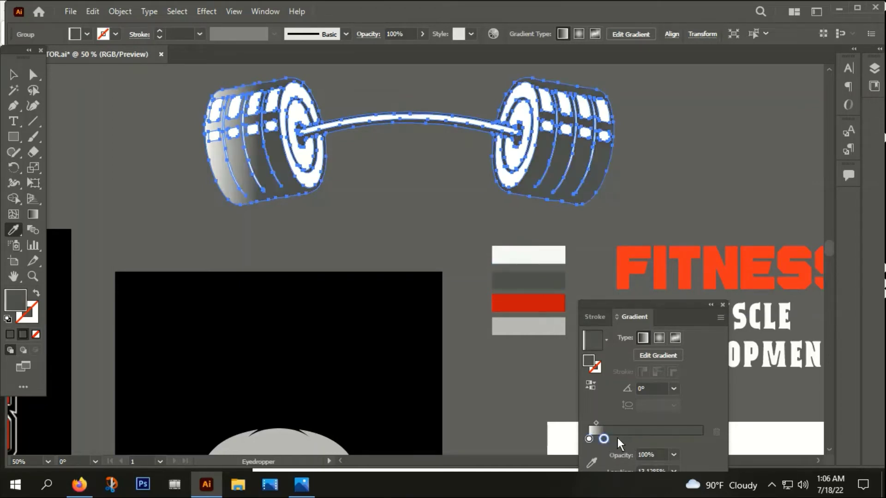
- Add another gradient stop at about 35% and color it with the off-white swatch
left_click(622, 438)
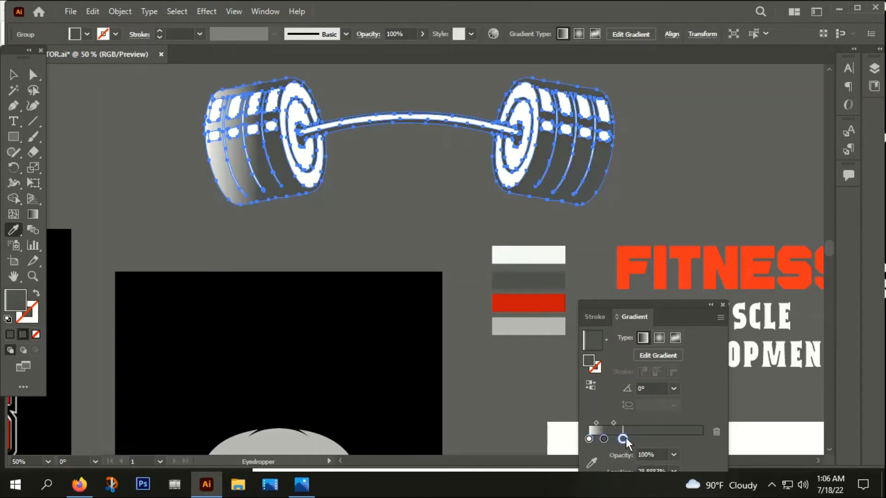
left_click(538, 250)
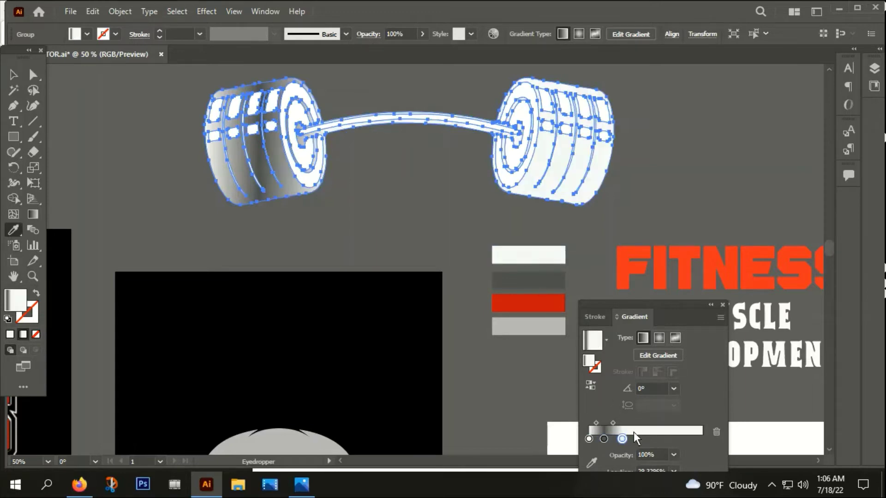
left_click_drag(623, 438, 648, 437)
left_click(538, 281)
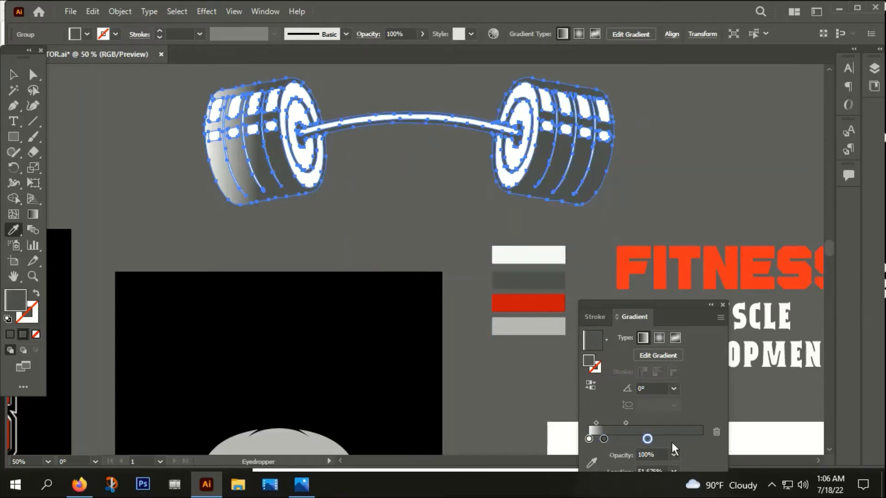
left_click_drag(646, 438, 630, 438)
left_click(527, 254)
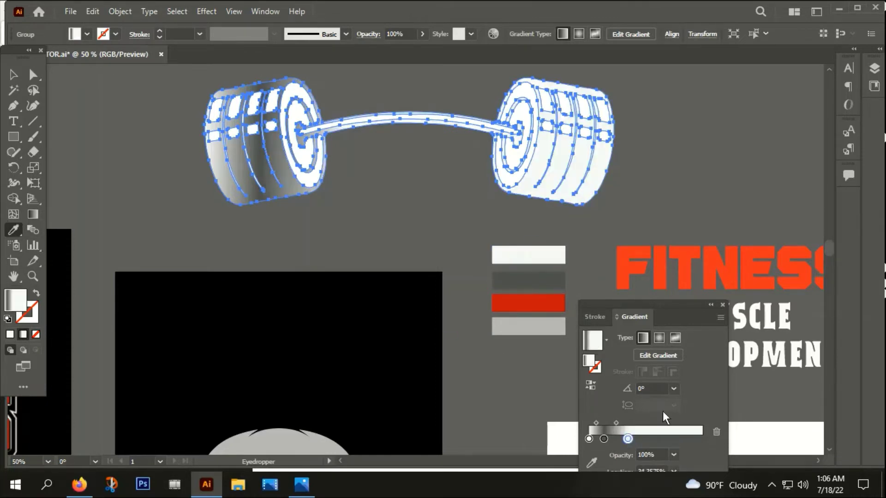
- Continue the gradient with further stops that alternate between the dark gray and off-white swatch colors
left_click(643, 437)
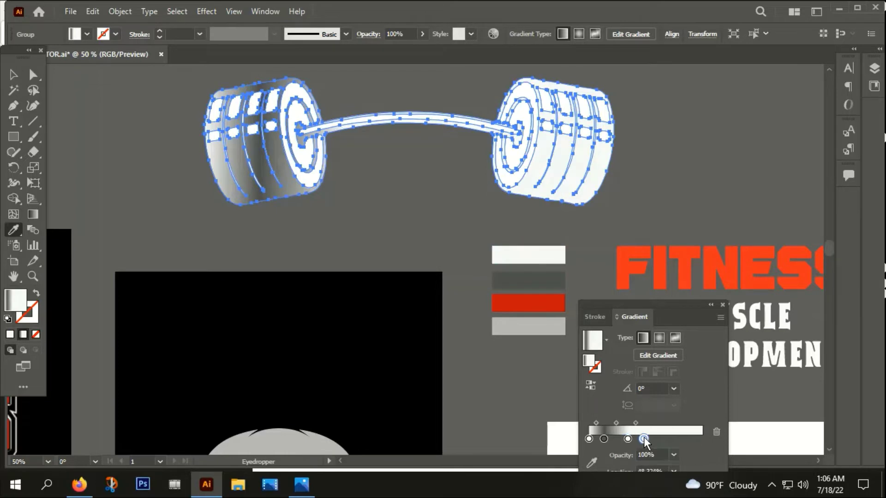
left_click(524, 281)
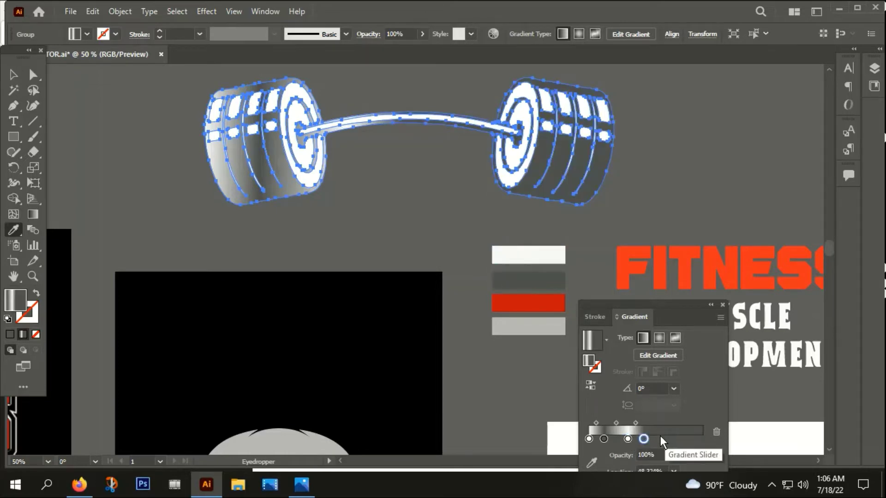
left_click_drag(643, 438, 654, 438)
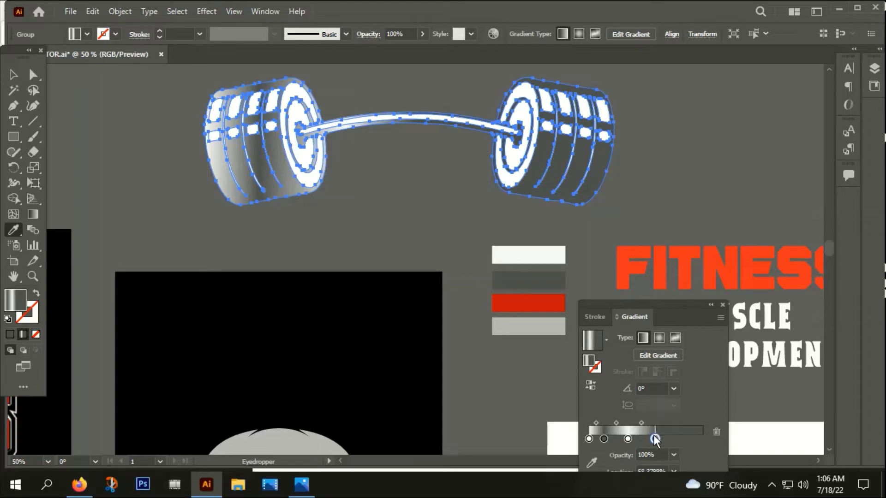
left_click(553, 259)
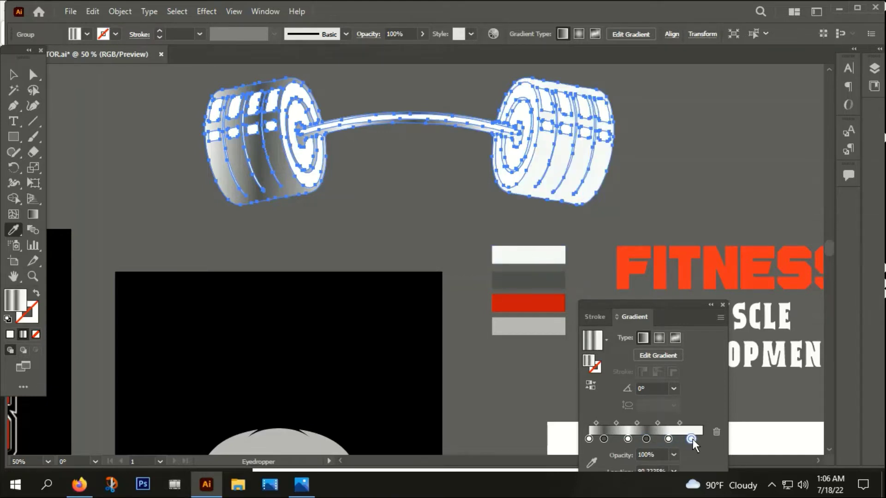
left_click(548, 284)
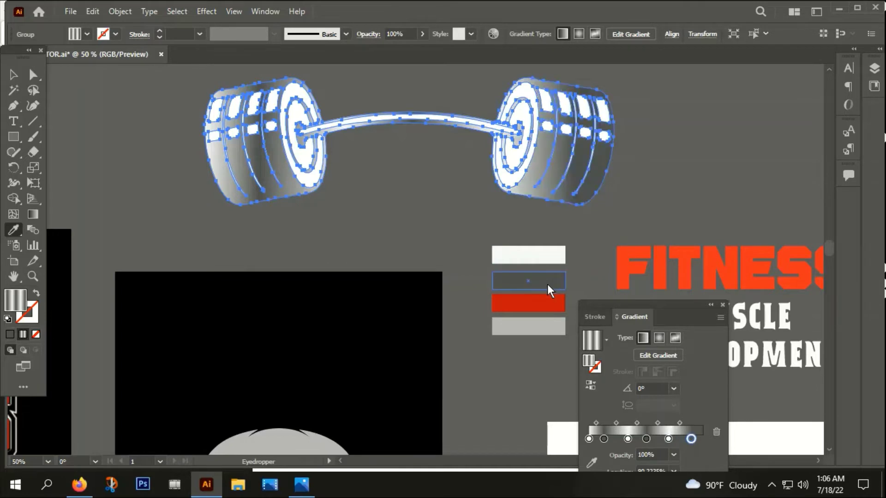
- End the barbell's gradient with an off-white stop after the last dark gray one and set the gradient angle to -90°
left_click_drag(688, 438, 702, 438)
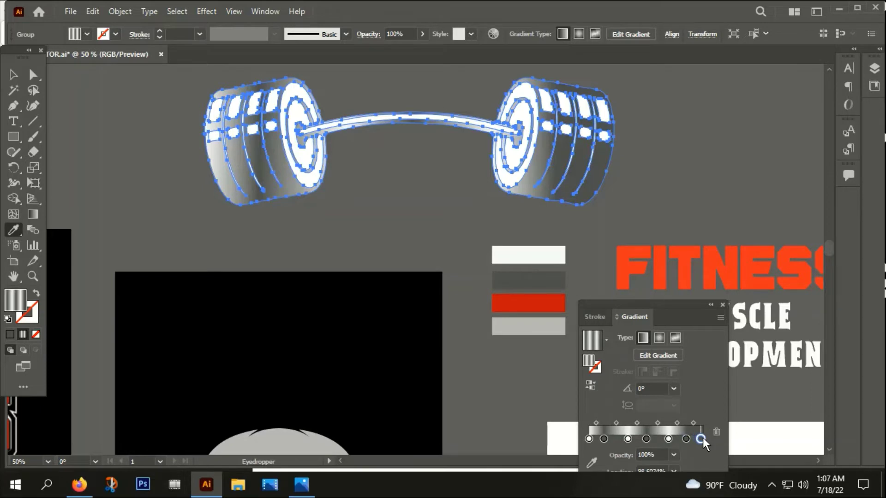
left_click(542, 258)
left_click(13, 75)
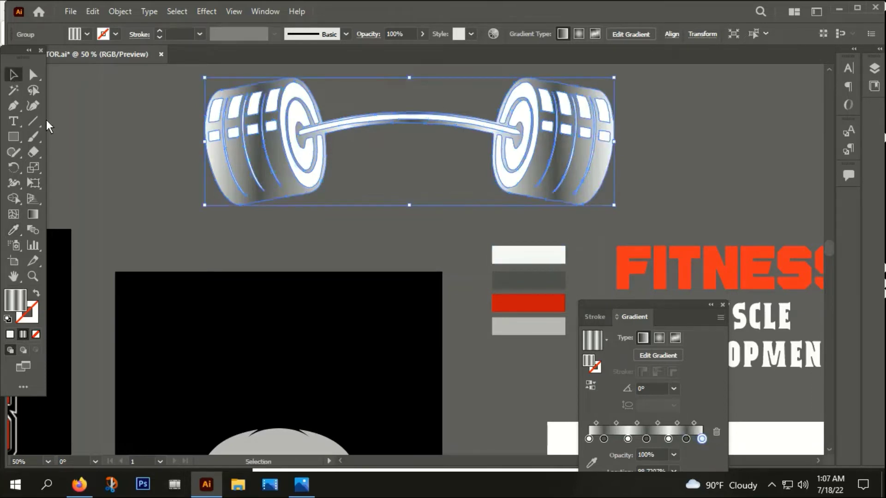
left_click(674, 389)
left_click(690, 318)
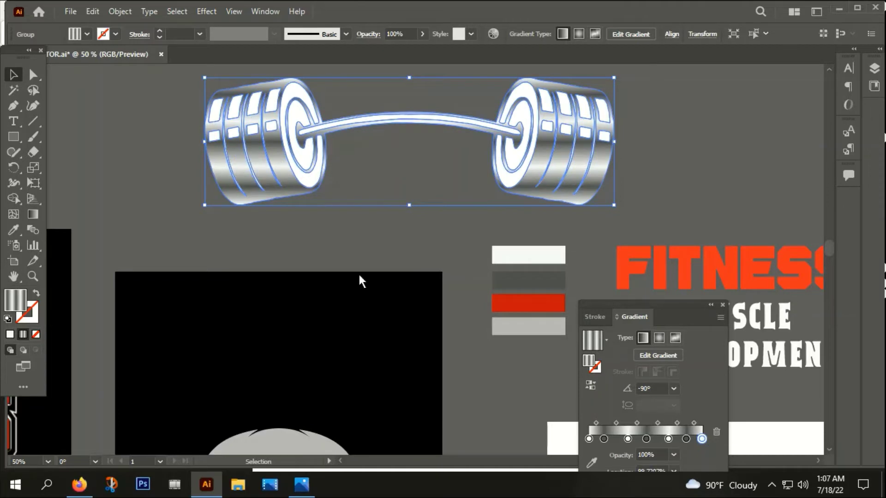
- Try deleting the gradient's middle dark stop and its first dark stop, undoing each deletion, and deselect the barbell
left_click(646, 438)
left_click(716, 433)
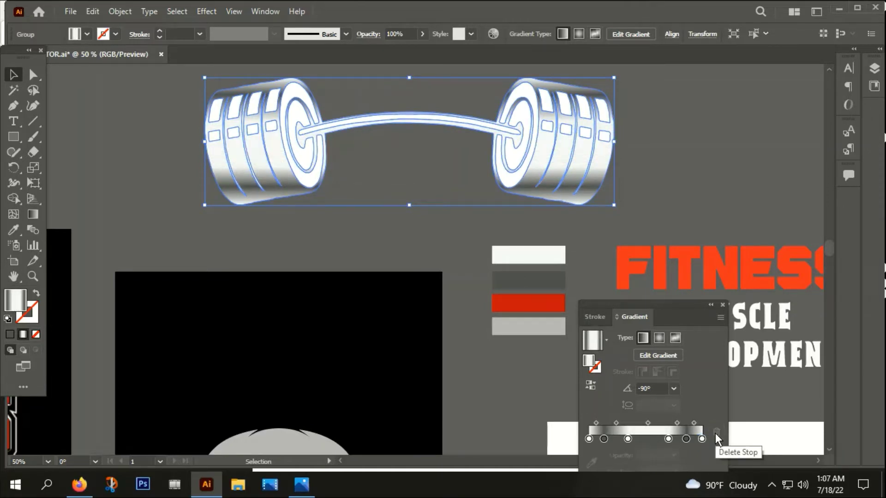
key("ctrl+z")
left_click(604, 439)
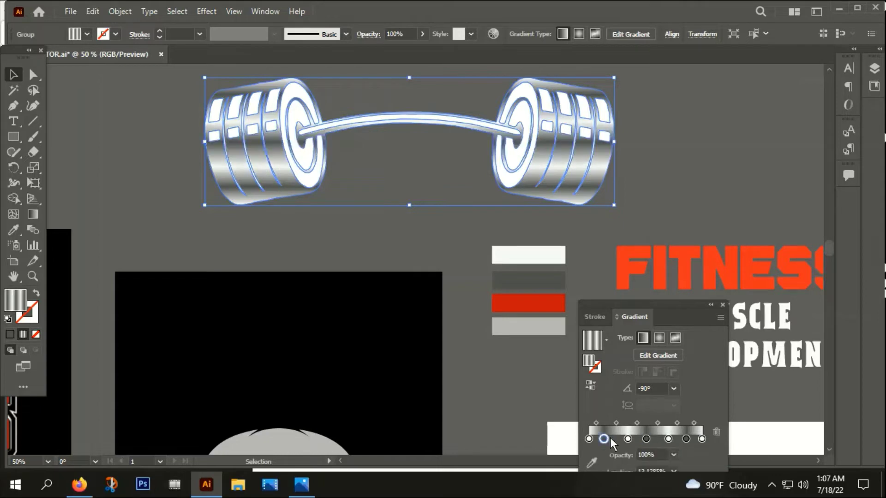
left_click(711, 433)
key("ctrl+z")
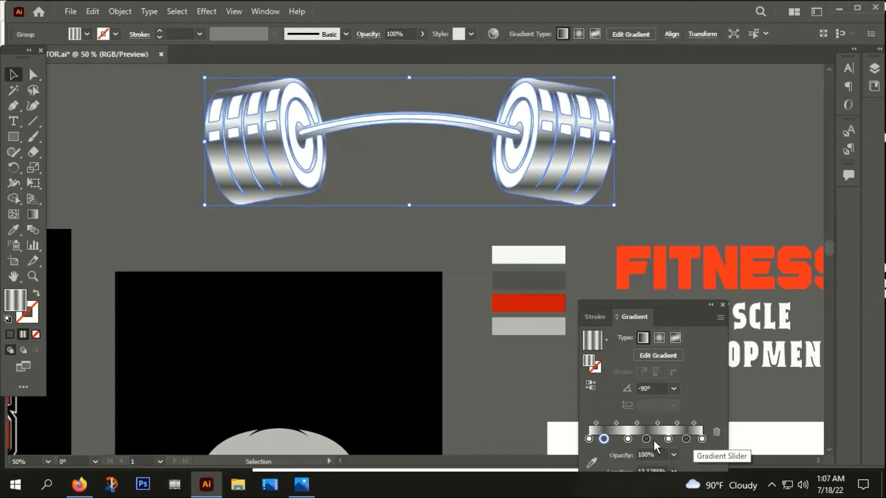
left_click(668, 438)
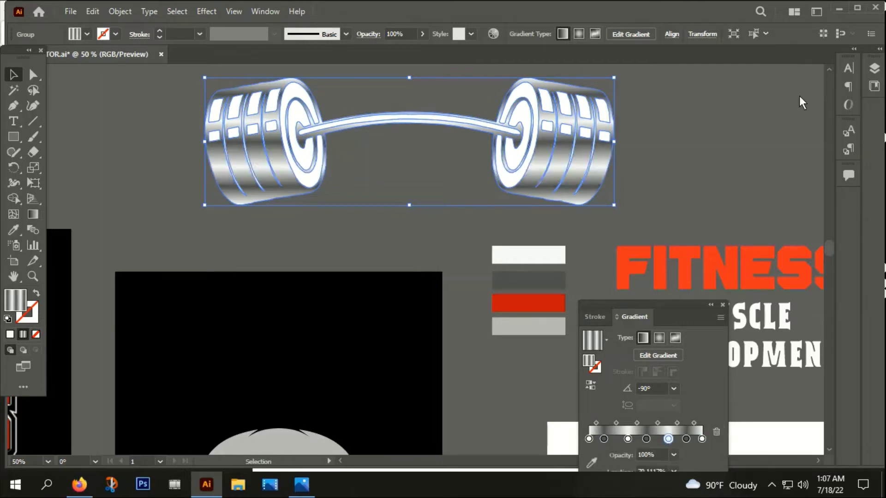
left_click(98, 119)
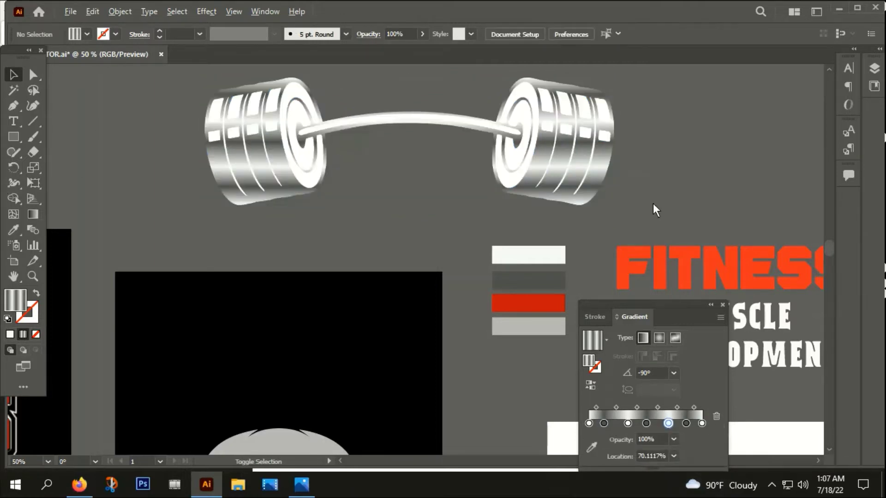
- Try shifting the gradient's first dark stop to about 16% with nothing selected, and compare the barbell with the reference design
scroll(645, 183, "down", 1)
left_click_drag(607, 316, 594, 213)
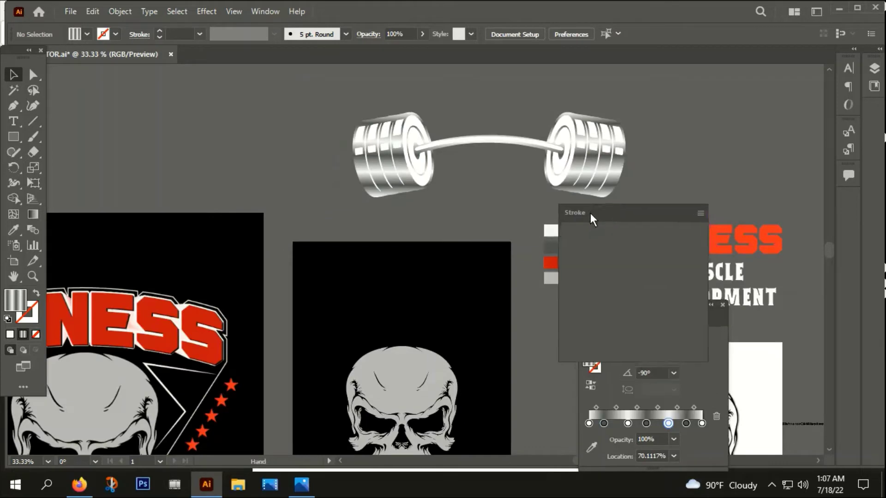
left_click_drag(604, 424, 607, 424)
left_click(706, 200)
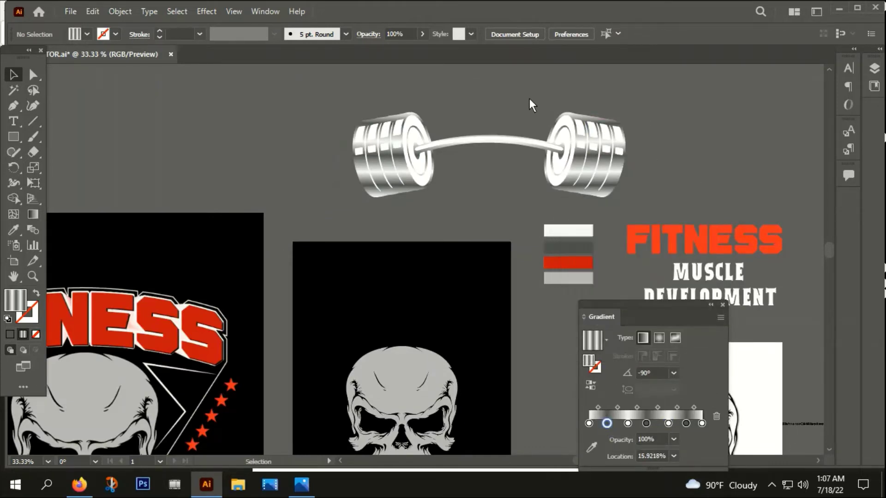
left_click(605, 184)
scroll(605, 183, "down", 2)
left_click_drag(673, 151, 669, 120)
left_click(556, 146)
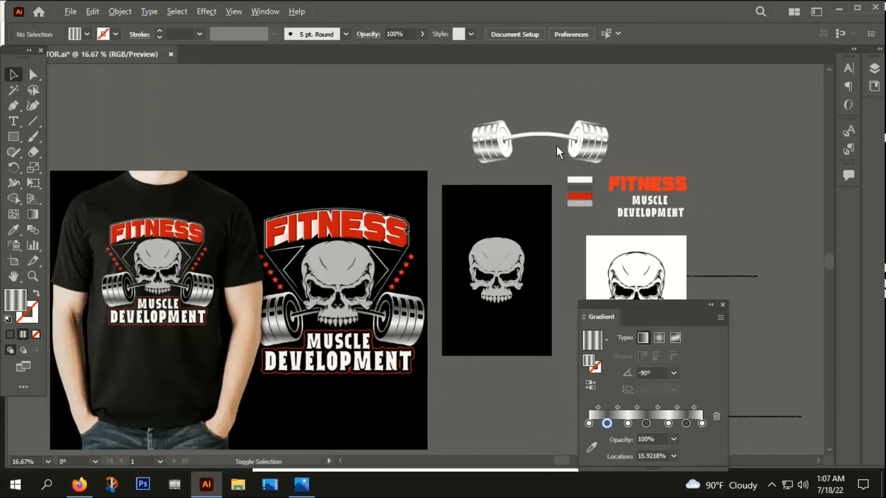
- Fill the barbell's white group with black sampled from the artboard
scroll(502, 145, "up", 3)
left_click(499, 146)
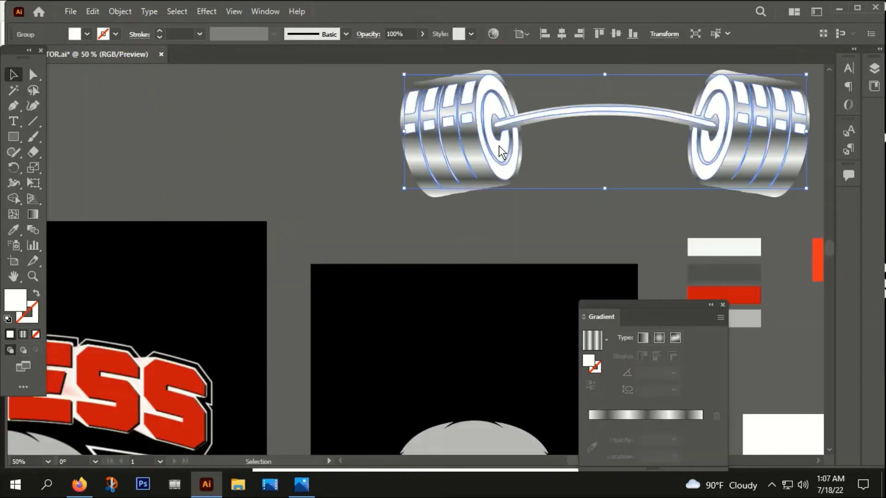
key("i")
left_click(440, 339)
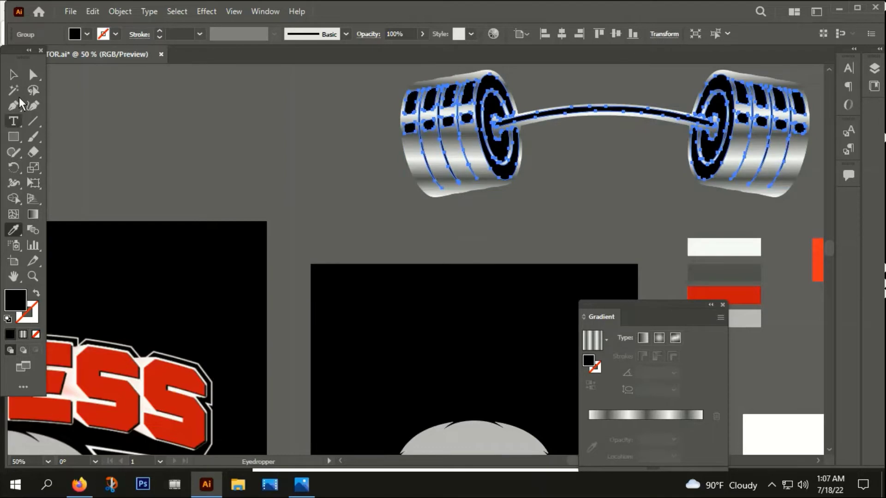
left_click(13, 75)
left_click(319, 133)
- Select the barbell's gradient and black parts and group them together
scroll(324, 145, "down", 3)
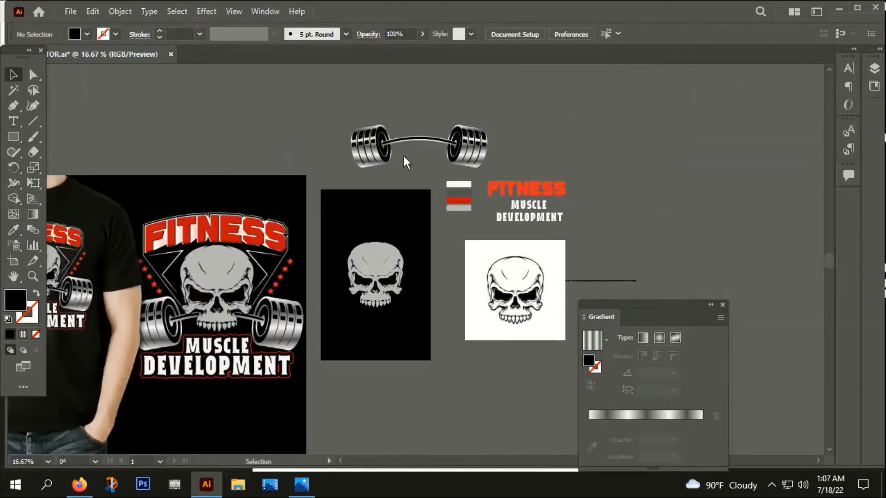
right_click(465, 129)
left_click_drag(511, 168, 470, 145)
left_click(507, 227)
left_click(487, 119)
left_click_drag(599, 164, 630, 164)
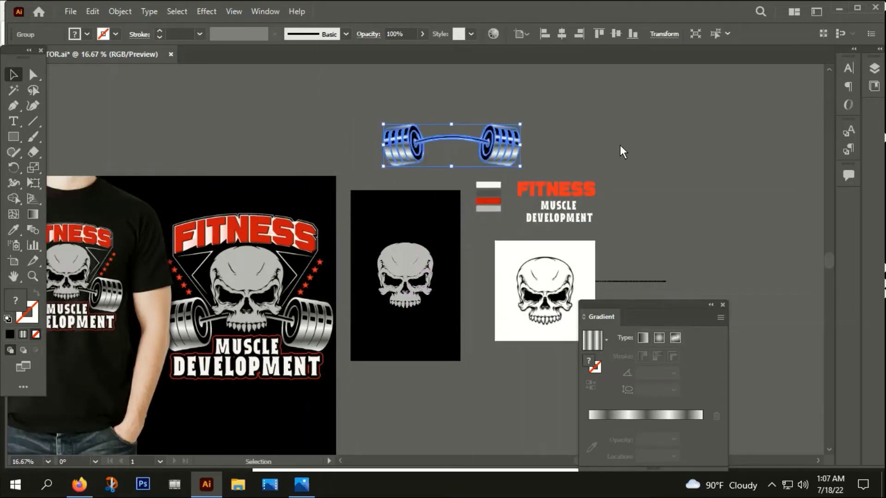
left_click(619, 145)
- Bring the grouped barbell to the front
scroll(429, 166, "up", 2)
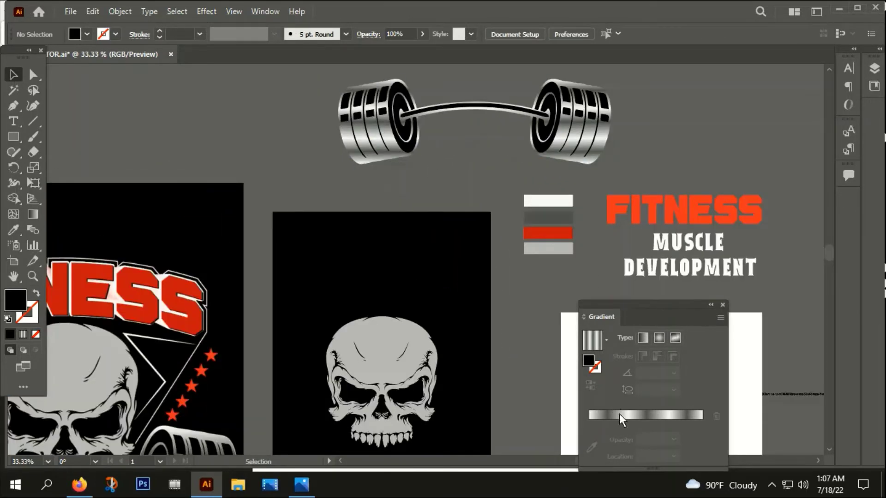
scroll(626, 141, "down", 1)
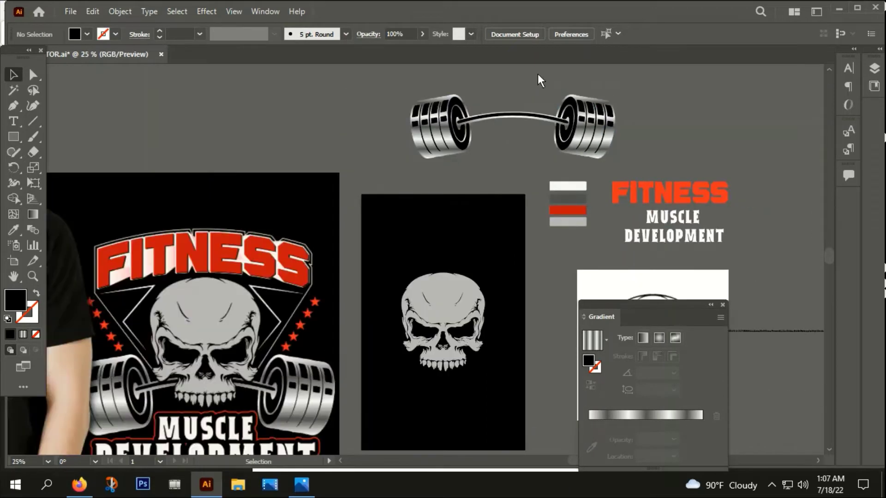
right_click(610, 143)
mouse_move(647, 274)
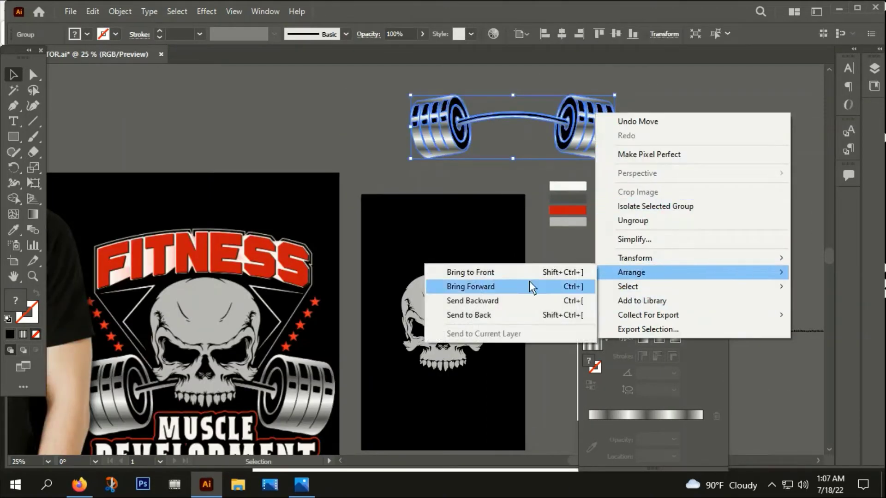
left_click(482, 272)
- Center the barbell horizontally and vertically on the black artboard
scroll(513, 135, "down", 1)
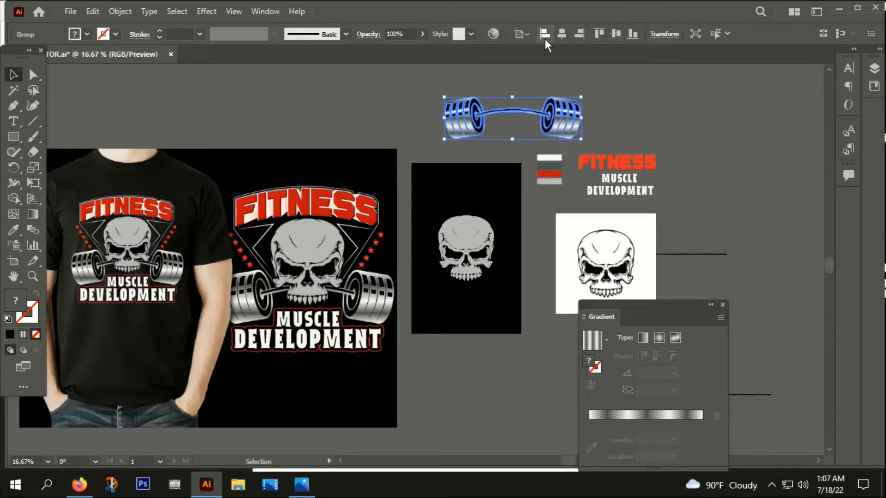
left_click(561, 33)
left_click(615, 34)
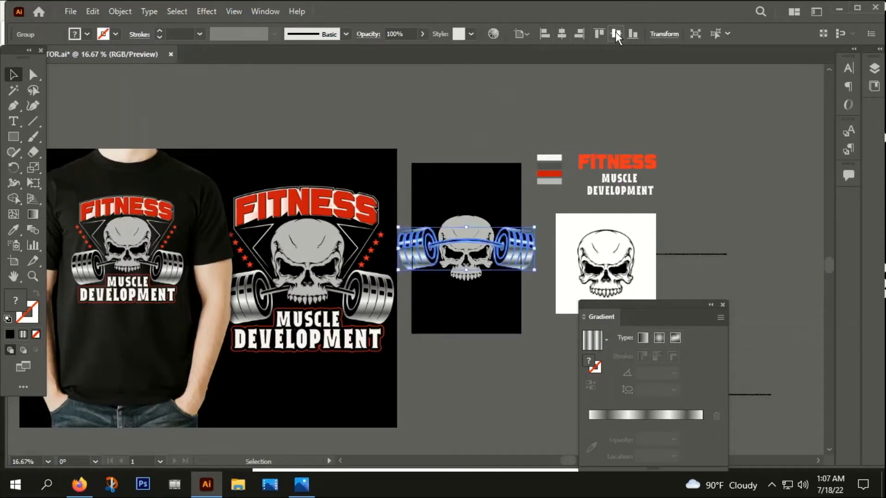
- Scale the barbell proportionally about its center so it fits inside the artboard with its weights flanking the skull
key("ctrl+equal")
key("ctrl+equal")
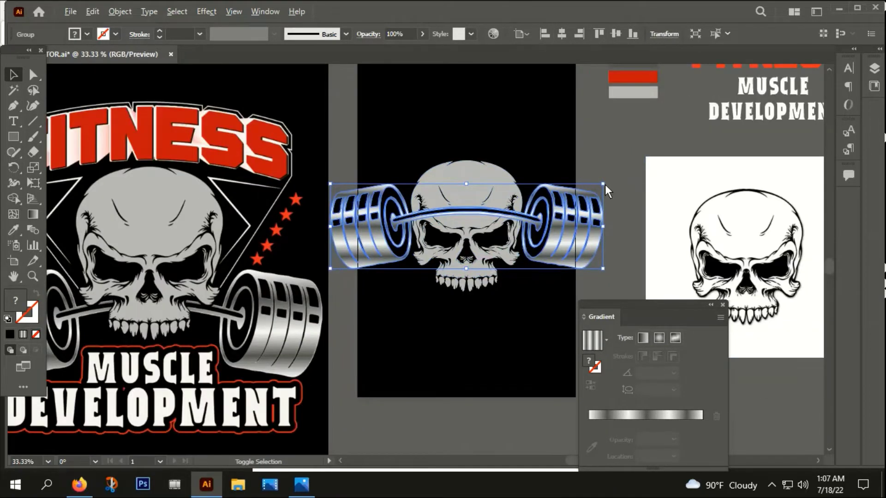
left_click_drag(602, 184, 585, 206)
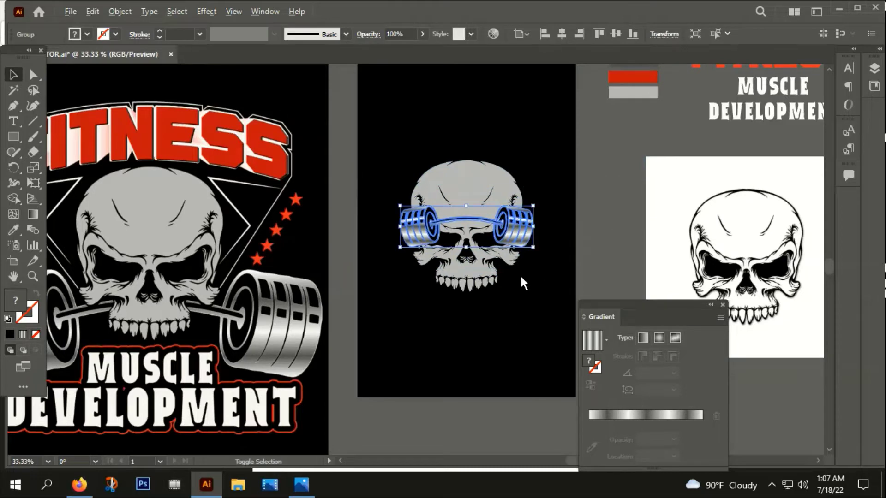
key("ctrl+equal")
key("ctrl+equal")
left_click_drag(542, 225, 594, 273)
left_click(469, 318)
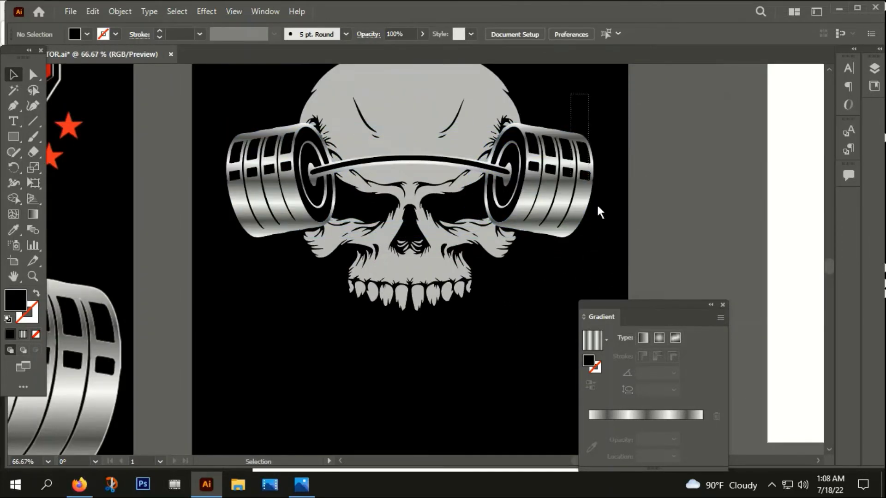
- Scale the skull down proportionally about its center so it sits well within the gap between the barbell's weights
right_click(585, 149)
left_click(628, 143)
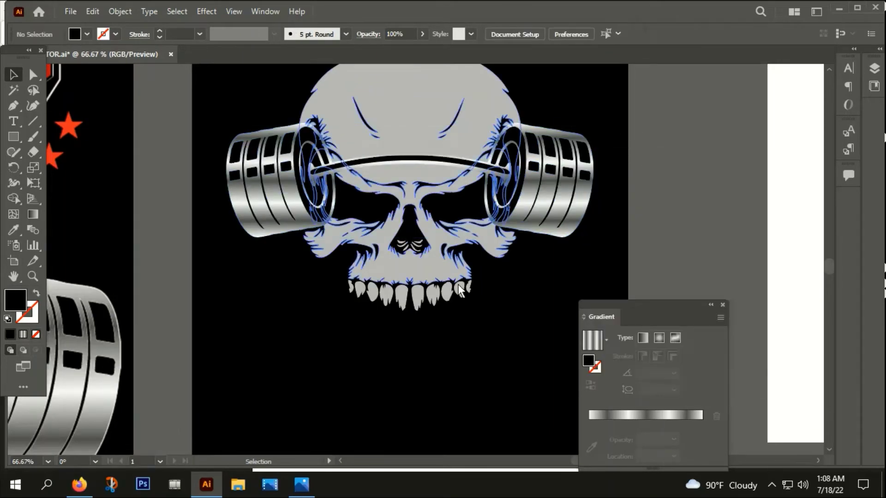
key("ctrl+minus")
left_click(425, 162)
scroll(458, 386, "up", 4)
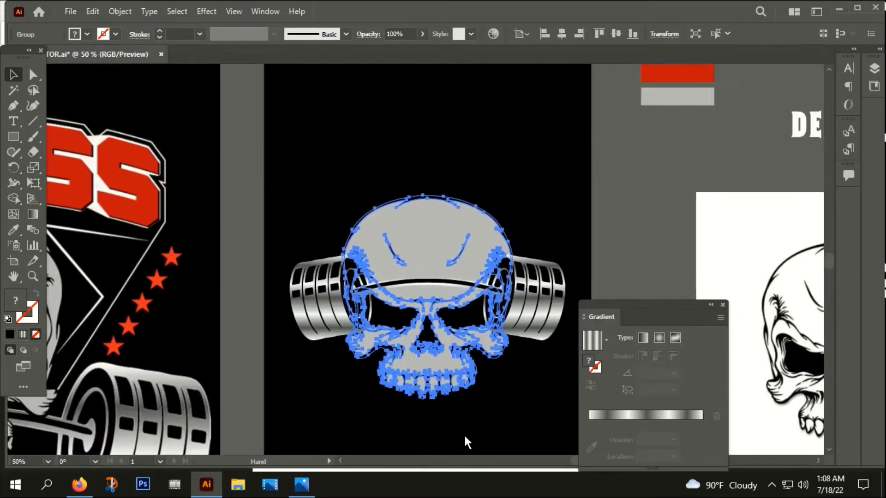
left_click_drag(510, 195, 444, 209)
key("ctrl+minus")
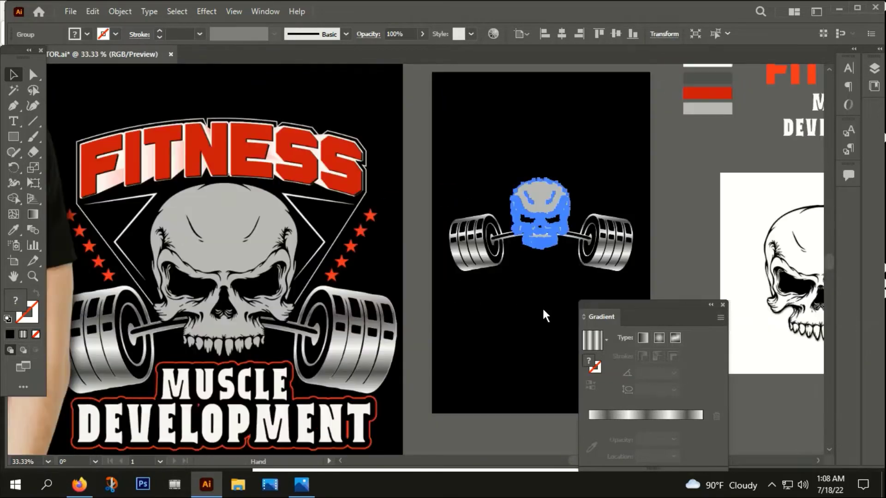
- Enlarge the skull proportionally about its center to nearly fill the gap between the weights, and close the gradient settings
mouse_move(542, 306)
left_mouse_down()
mouse_move(555, 303)
mouse_move(533, 308)
left_mouse_up()
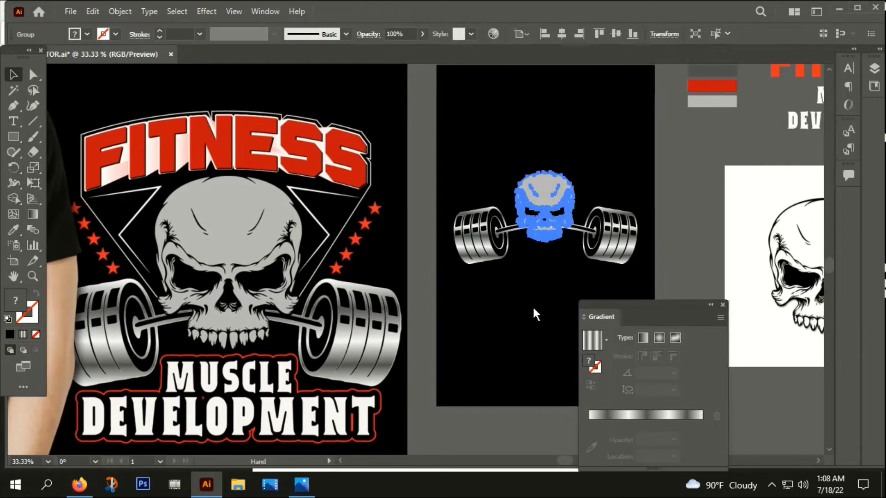
scroll(560, 285, "up", 3)
scroll(559, 282, "up", 4)
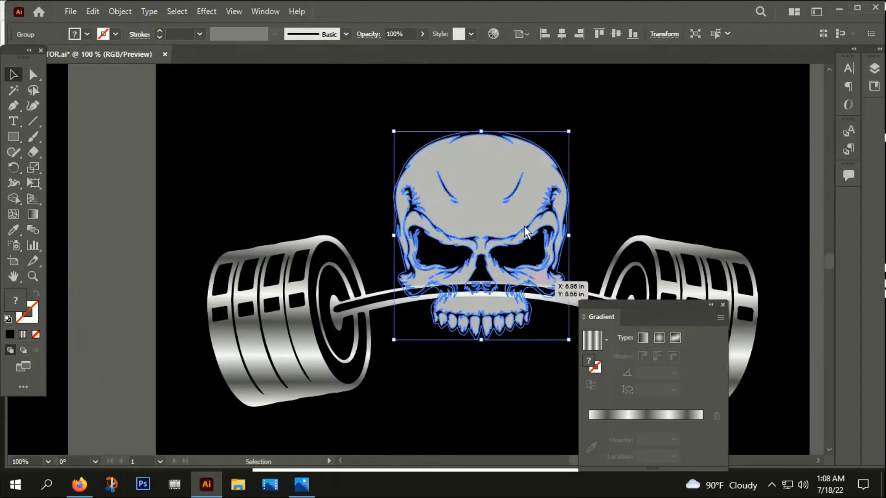
left_click_drag(569, 340, 591, 367)
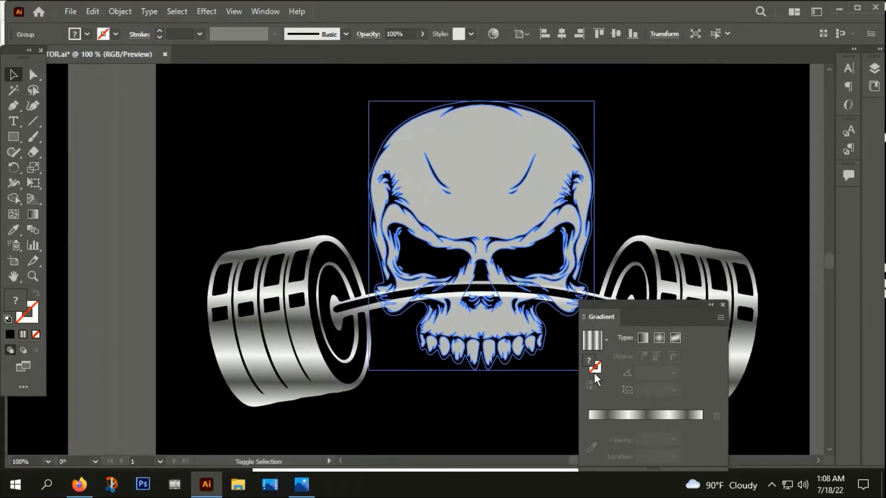
left_click(722, 304)
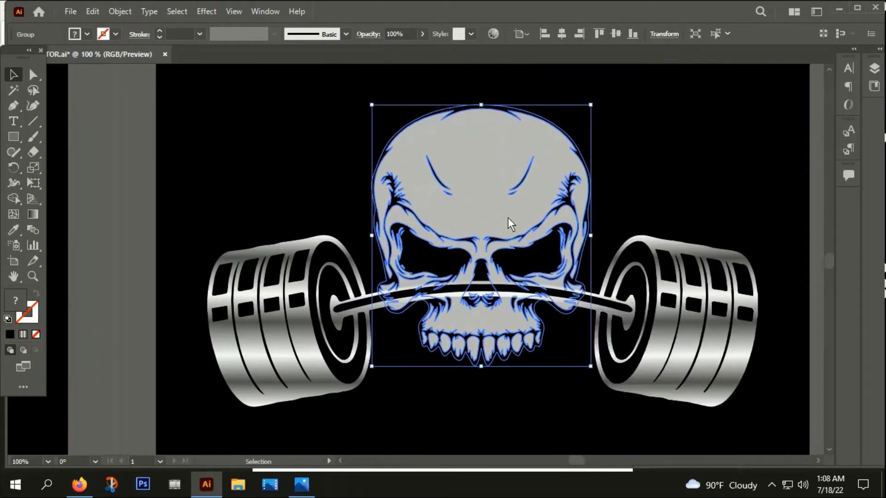
- Move the skull up so the bar crosses just above its upper teeth, and scale it up slightly about its center
left_click_drag(508, 218, 506, 191)
scroll(529, 208, "down", 2)
left_click_drag(419, 301, 649, 274)
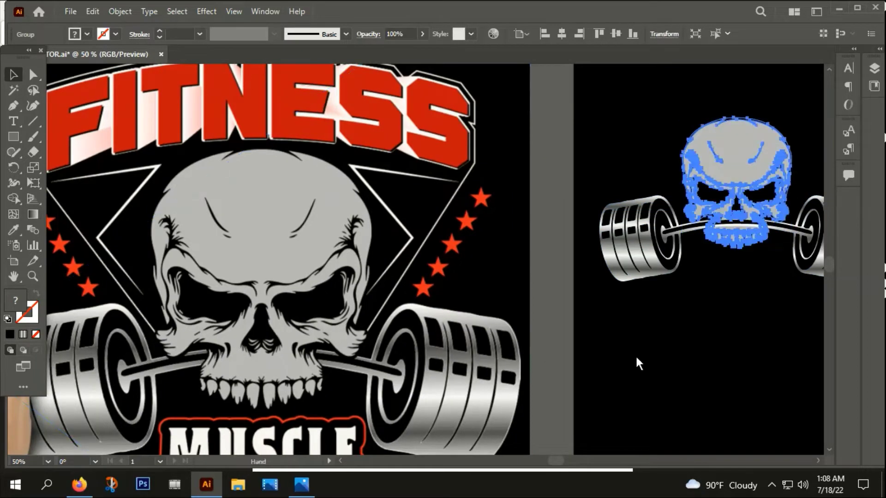
left_click_drag(647, 355, 458, 400)
scroll(569, 252, "up", 2)
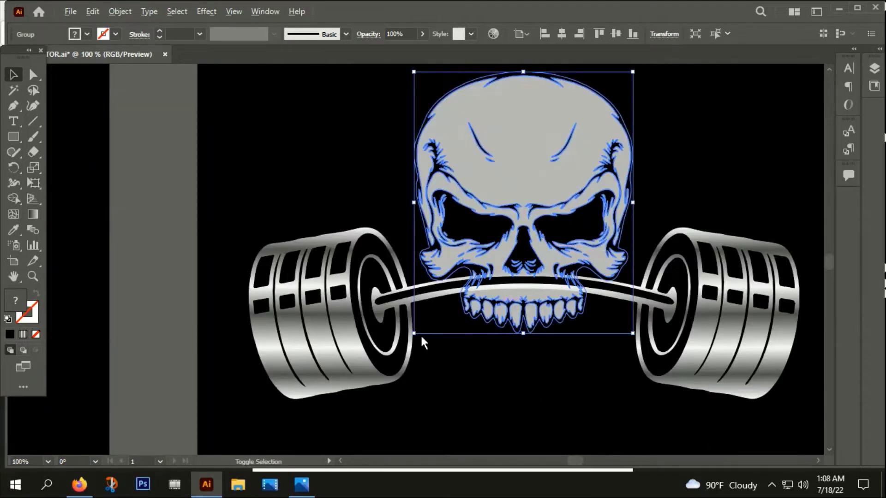
left_click_drag(413, 333, 406, 338)
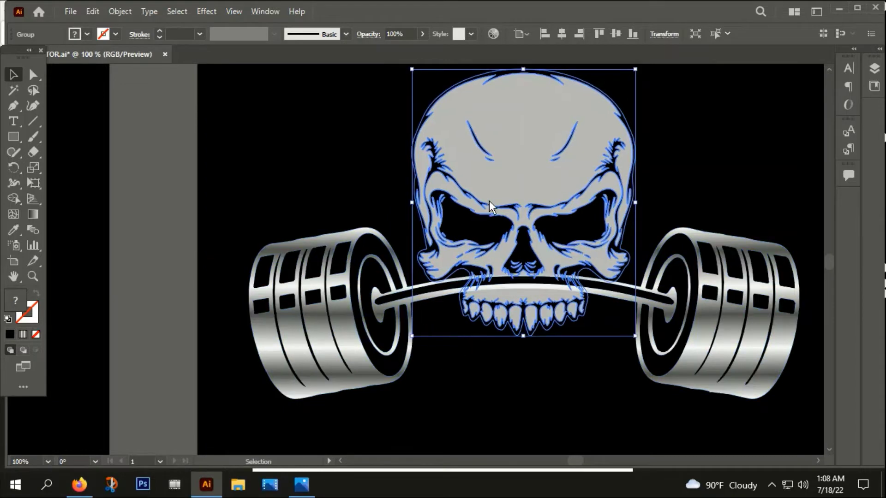
mouse_move(489, 202)
left_mouse_down()
mouse_move(489, 193)
mouse_move(489, 201)
left_mouse_up()
left_click(651, 137)
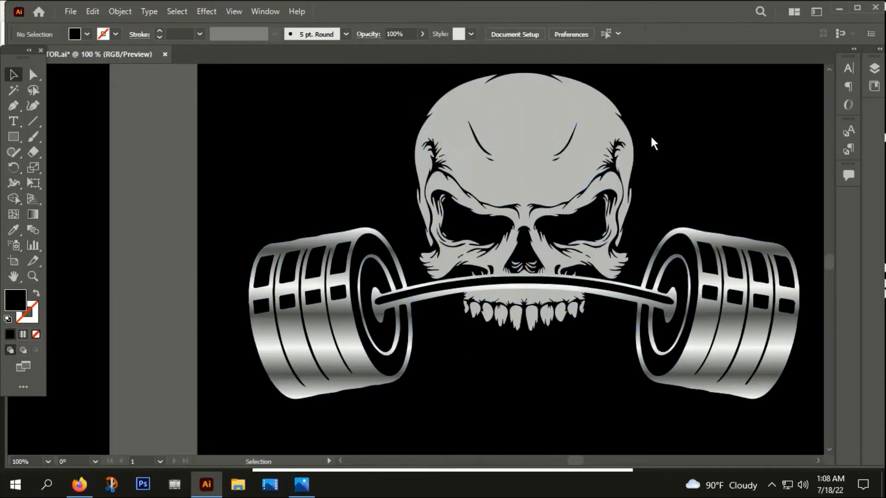
- Align the skull to the horizontal center of the black artboard
scroll(503, 443, "down", 3)
left_click(520, 297)
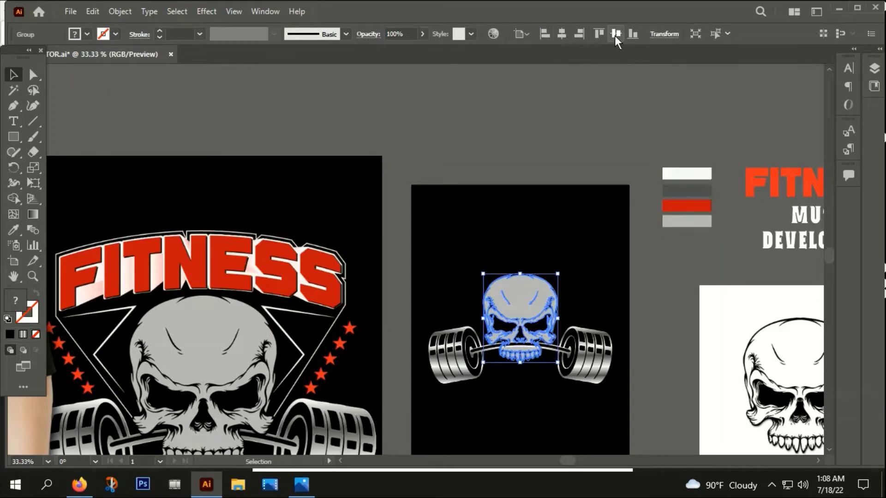
left_click(397, 289)
scroll(493, 243, "down", 2)
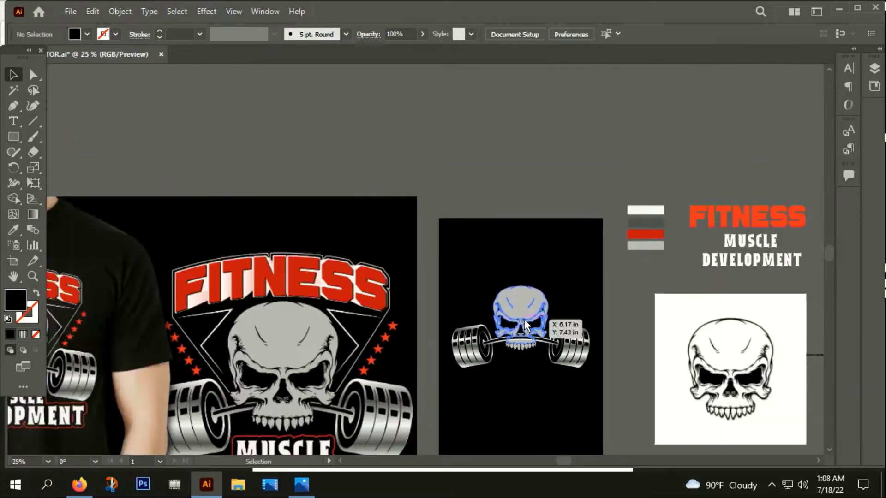
- Bring the skull to the front so it overlaps the middle of the barbell
scroll(580, 251, "up", 3)
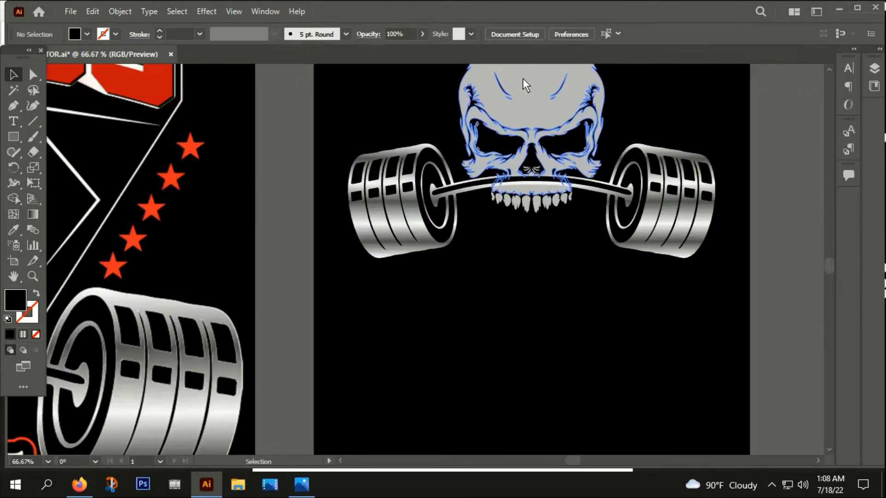
right_click(511, 124)
mouse_move(546, 304)
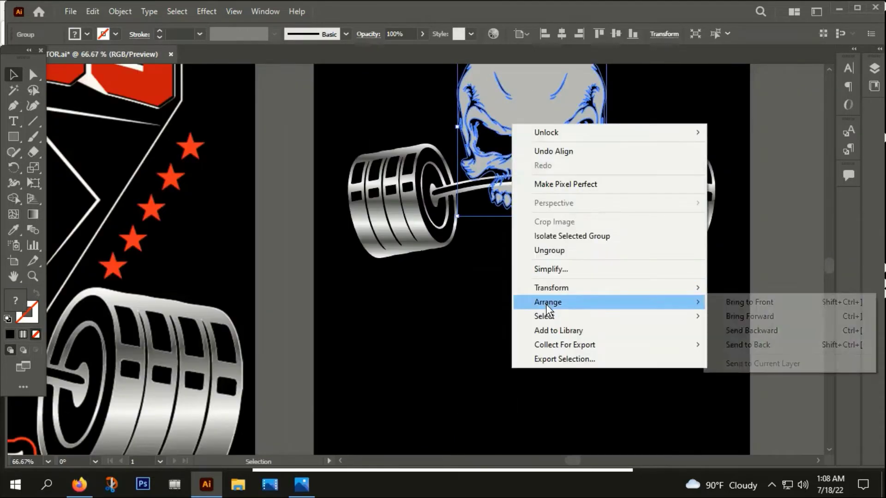
left_click(730, 303)
left_click(622, 337)
- Enlarge the skull slightly about its center and fine-tune its position between the weights
left_click_drag(639, 352, 572, 470)
left_click(456, 305)
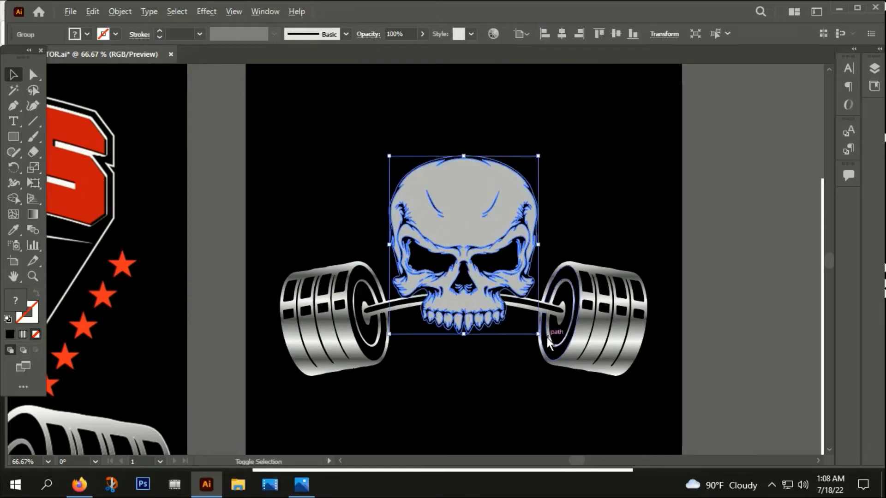
left_click_drag(538, 335, 544, 345)
left_click(499, 380)
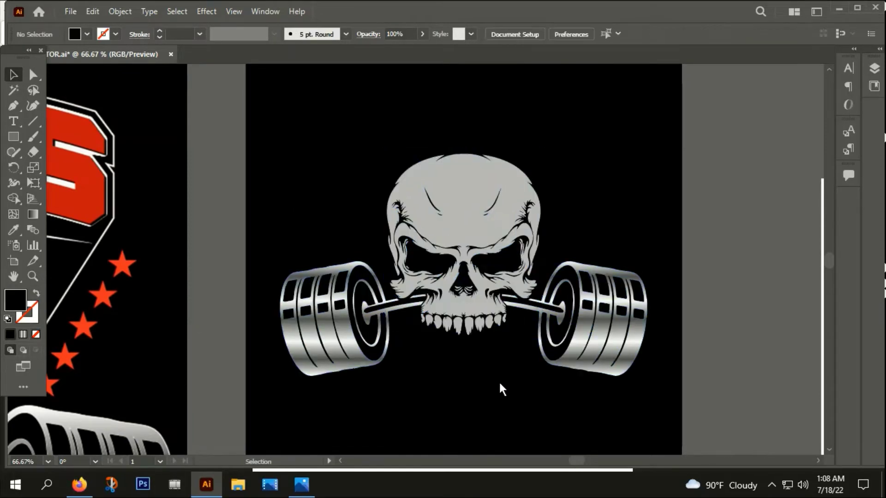
left_click(487, 241)
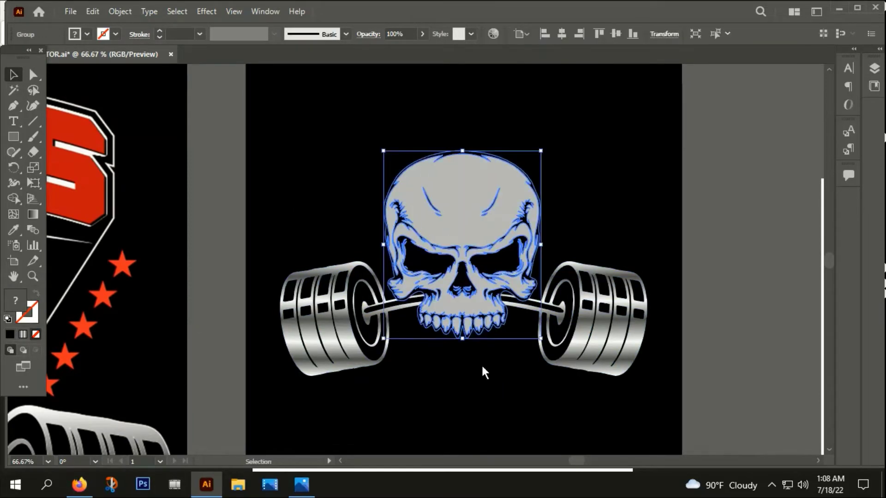
left_click(481, 364)
- Select the skull and the barbell together and group them
scroll(506, 375, "down", 2)
left_click_drag(418, 226, 552, 383)
right_click(528, 319)
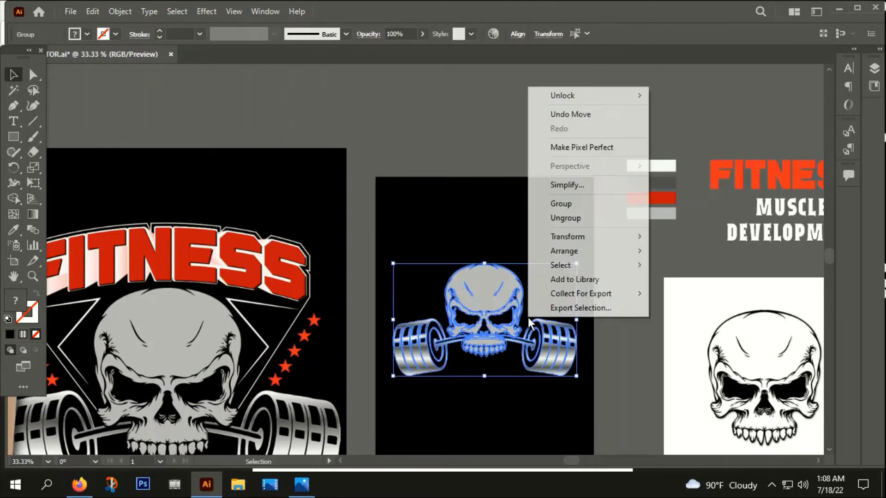
left_click(577, 206)
scroll(562, 235, "down", 1)
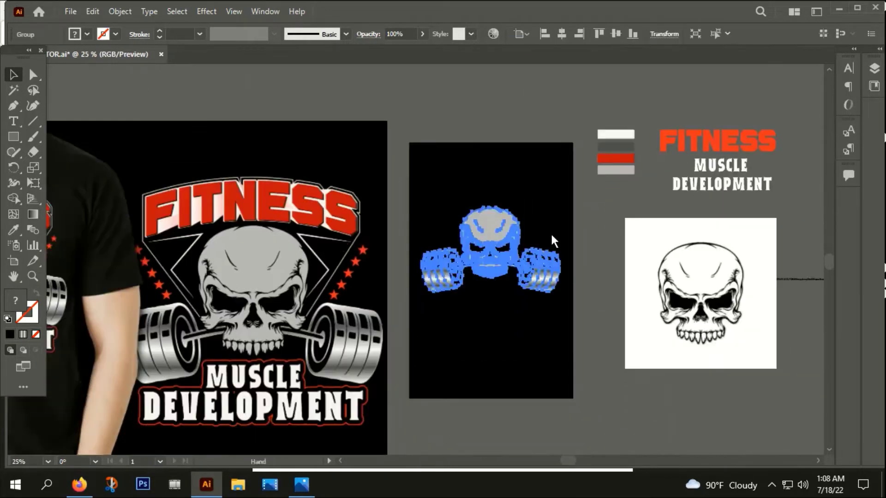
- Move the skull and barbell group straight down to around the middle of the black artboard
left_click_drag(492, 219, 494, 264)
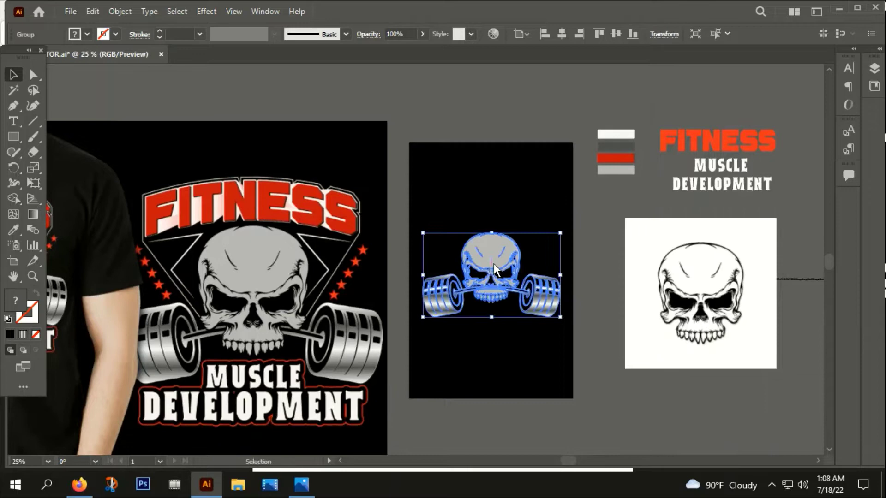
left_click(506, 376)
scroll(507, 372, "down", 1)
scroll(537, 302, "down", 2)
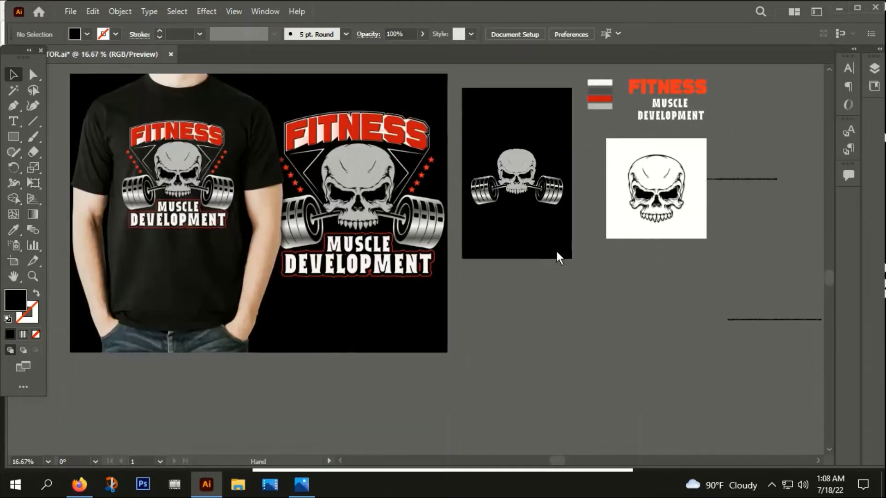
left_click(347, 105)
left_click(806, 134)
left_click(688, 86)
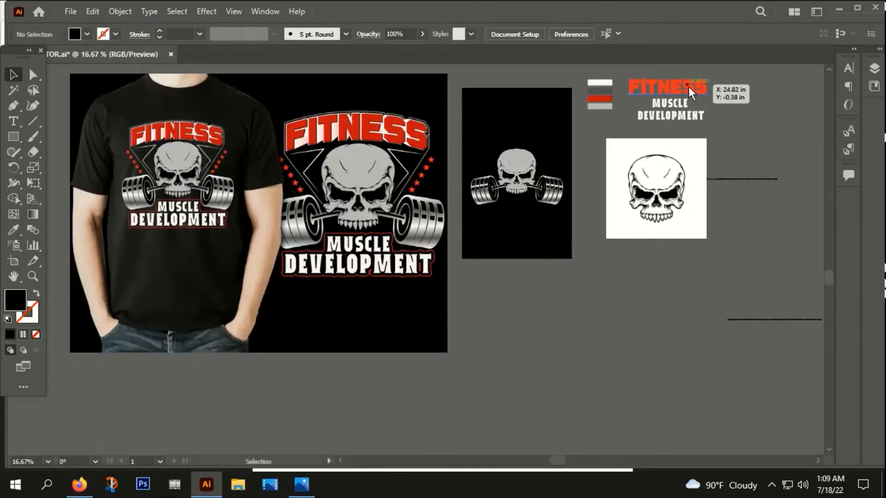
left_click(759, 143)
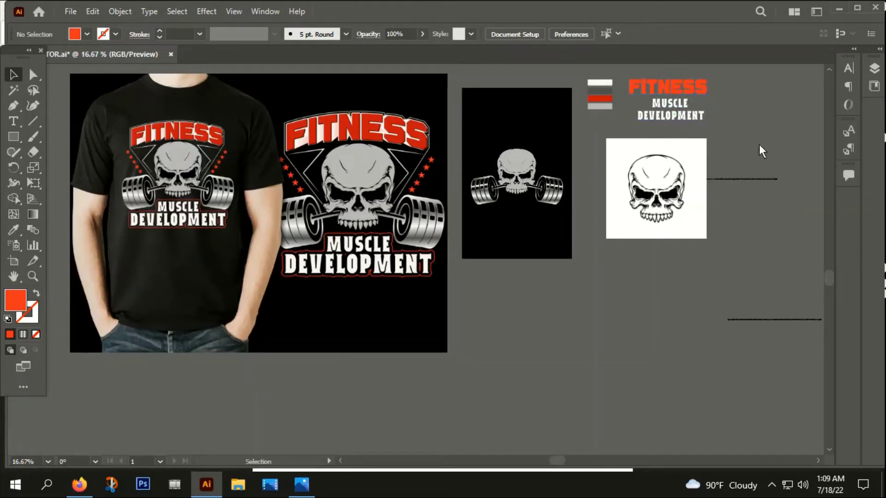
left_click(16, 121)
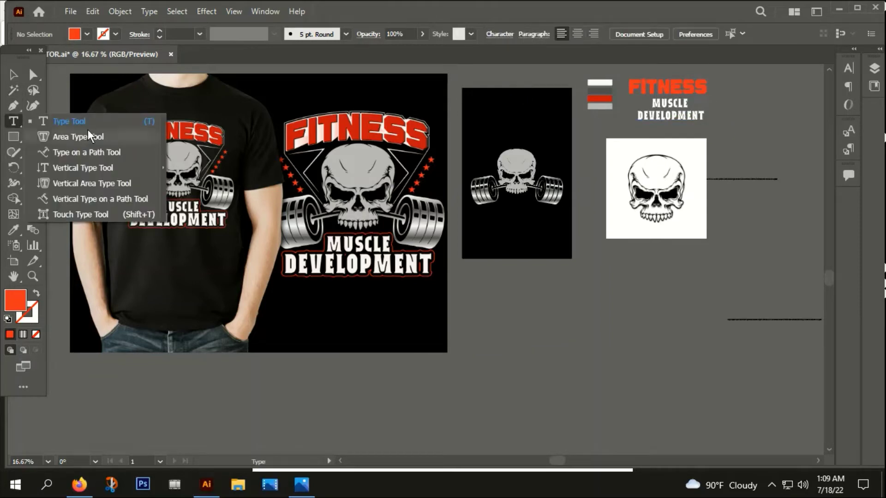
left_click(69, 121)
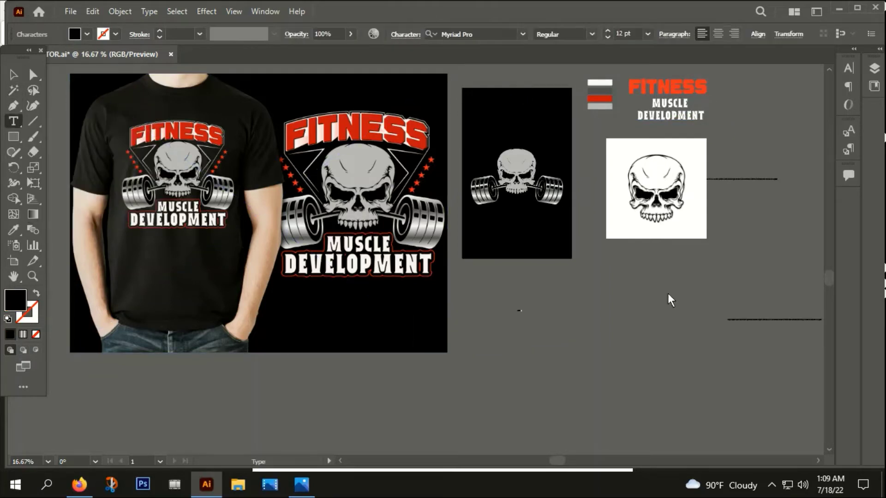
left_click(14, 75)
key("Delete")
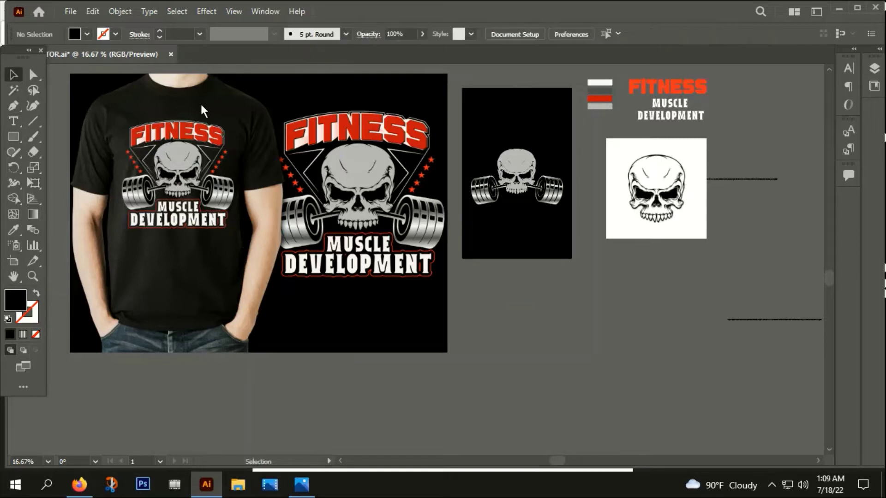
- Place a copy of the red FITNESS text above the skull on the black artboard and bring it to the front
left_click_drag(664, 85, 511, 121)
scroll(512, 121, "up", 2)
right_click(511, 122)
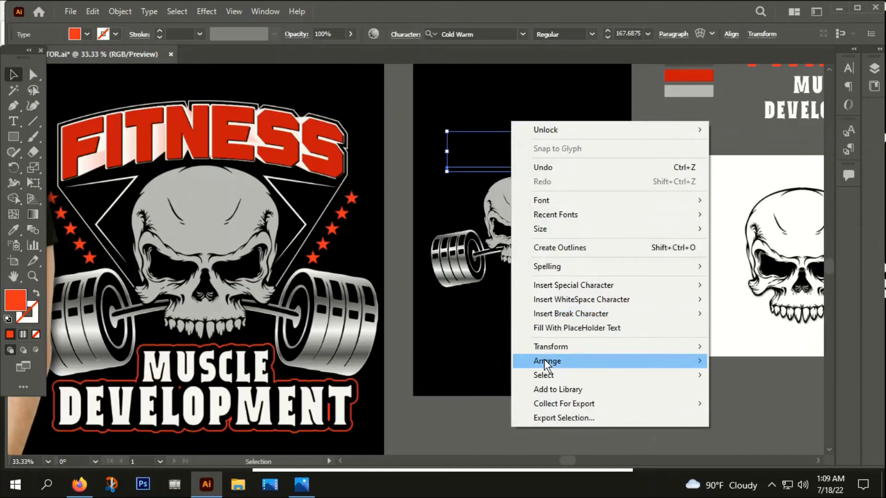
mouse_move(546, 364)
left_click(749, 359)
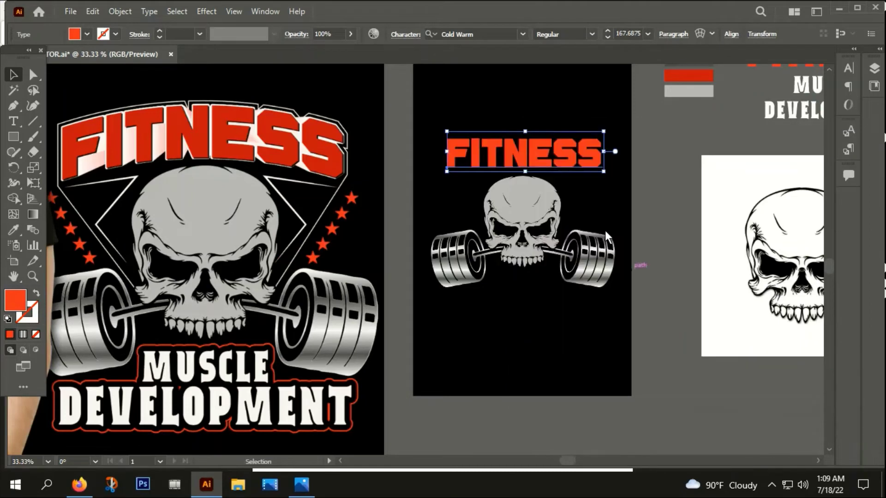
- Convert the FITNESS text above the skull to outlines
right_click(555, 151)
left_click(596, 277)
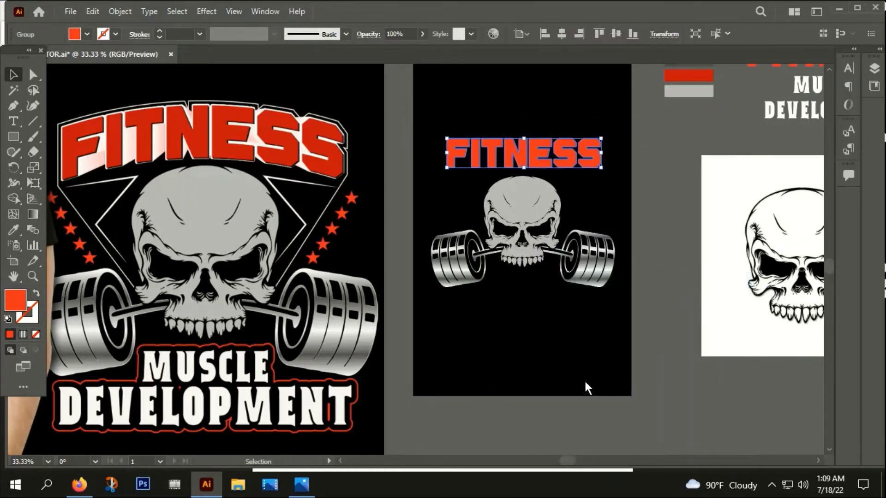
left_click(584, 384)
scroll(599, 379, "down", 1)
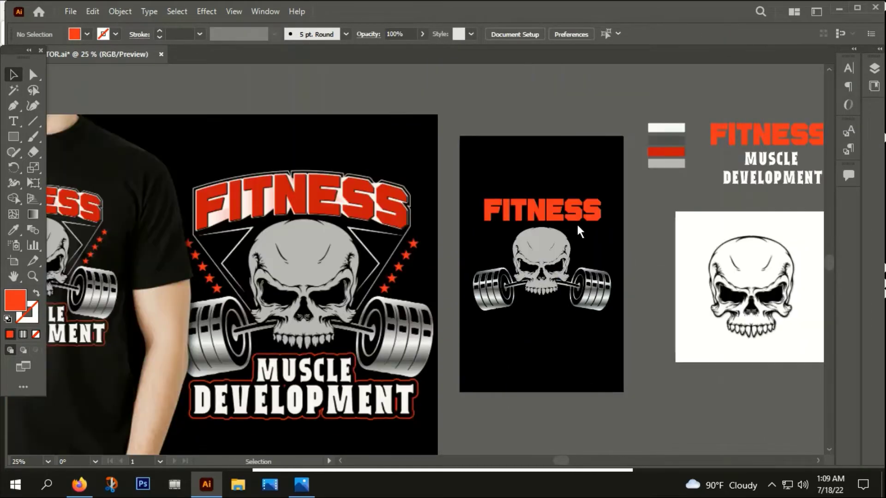
- Scale the outlined FITNESS lettering up proportionally about its center until it is slightly wider than the barbell
left_click(575, 217)
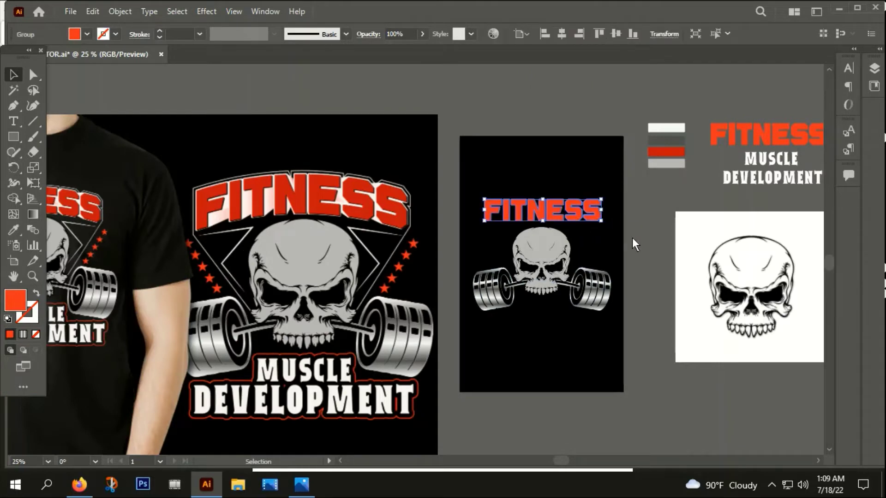
left_click_drag(600, 221, 610, 232)
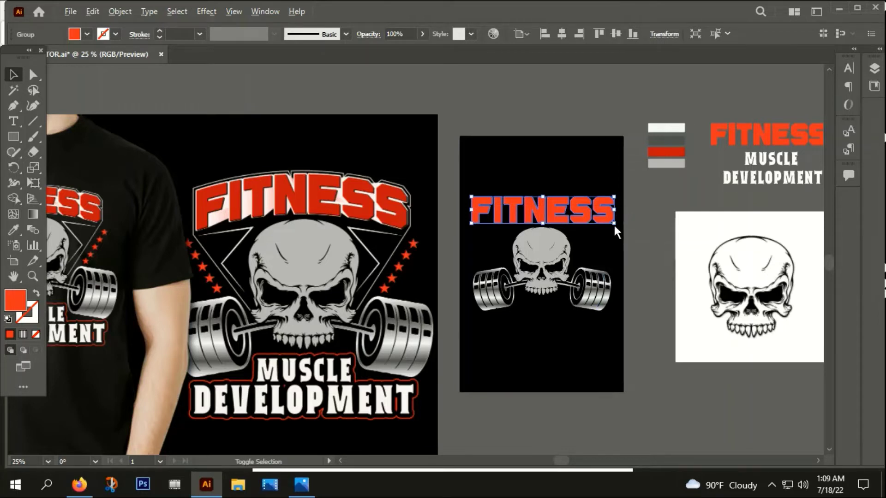
left_click_drag(614, 225, 614, 224)
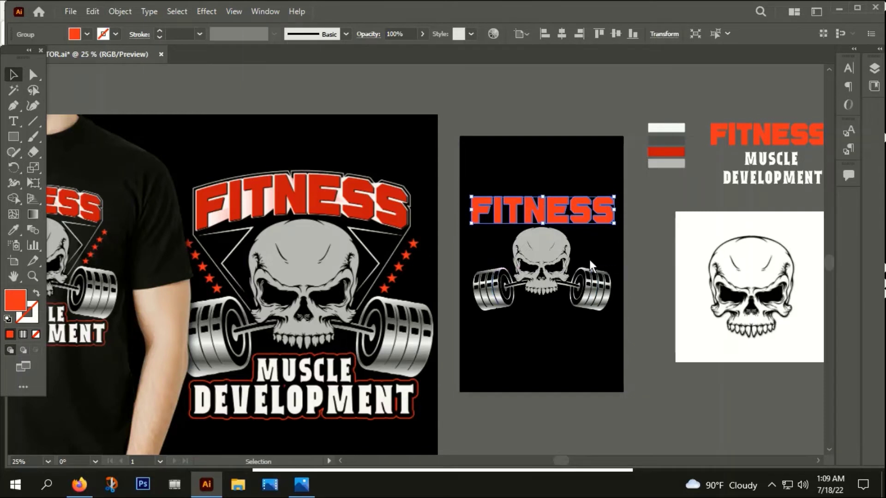
scroll(582, 217, "up", 1, "alt")
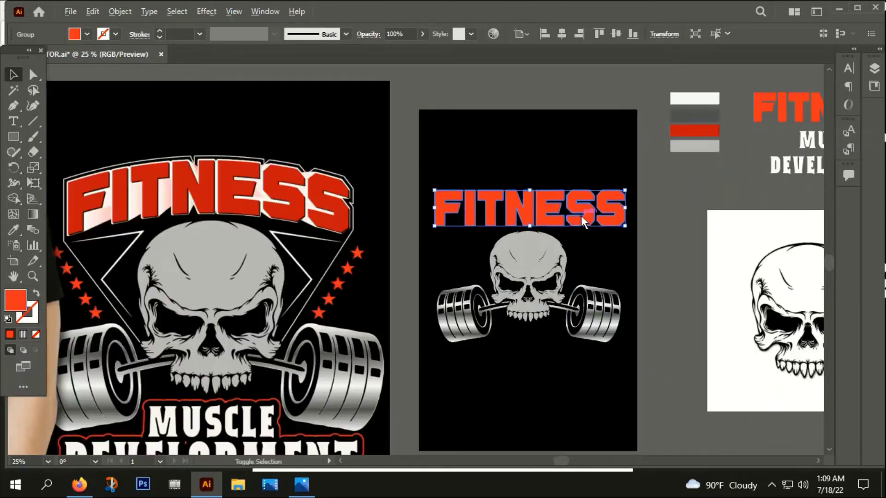
- Center the outlined FITNESS lettering horizontally on the artboard and scale it down slightly to about the barbell's width
left_click(560, 34)
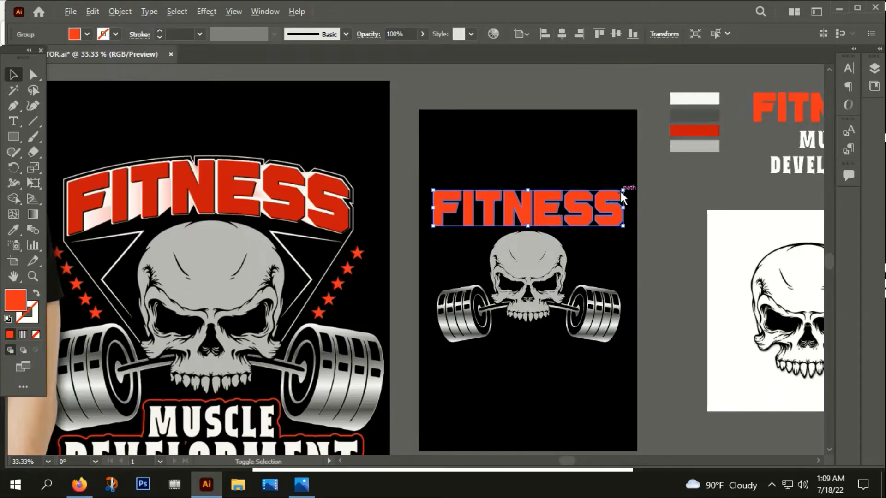
left_click_drag(621, 192, 619, 190)
left_click(649, 242)
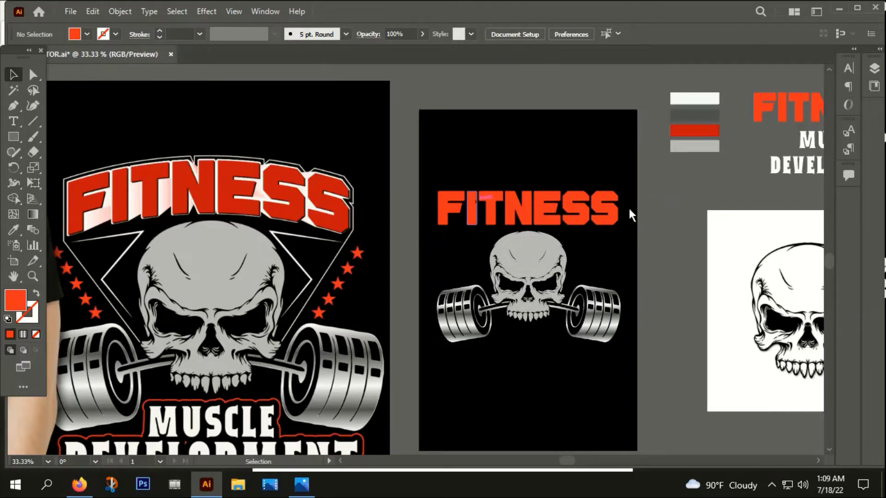
- Offset the paths of the FITNESS lettering above the skull by 10 px and unite the offset shapes into one
left_click(576, 214)
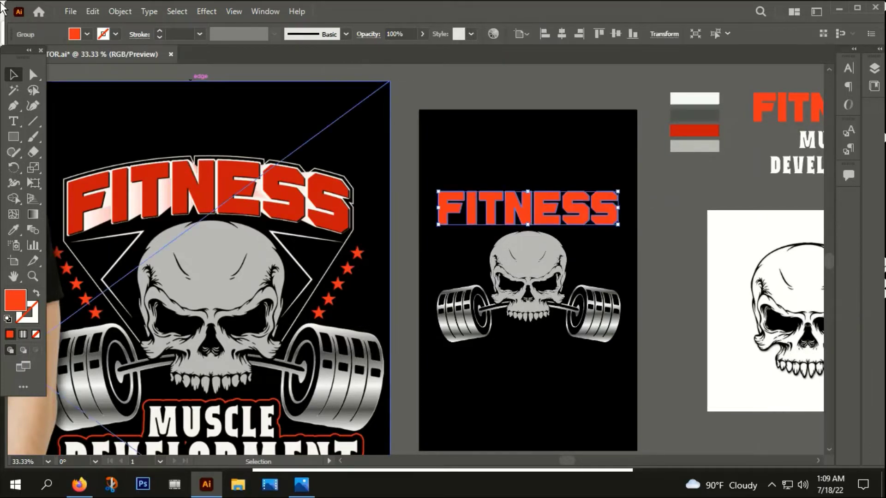
left_click(120, 12)
mouse_move(165, 319)
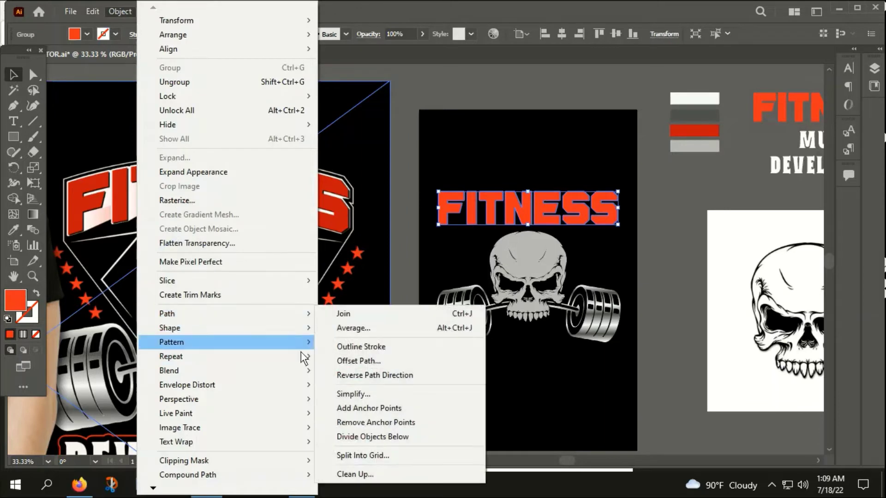
left_click(377, 362)
type("1")
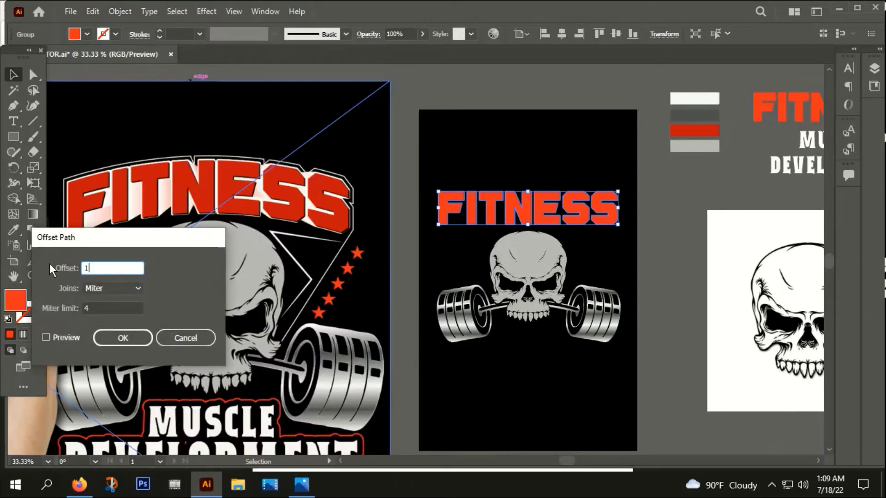
type("0px")
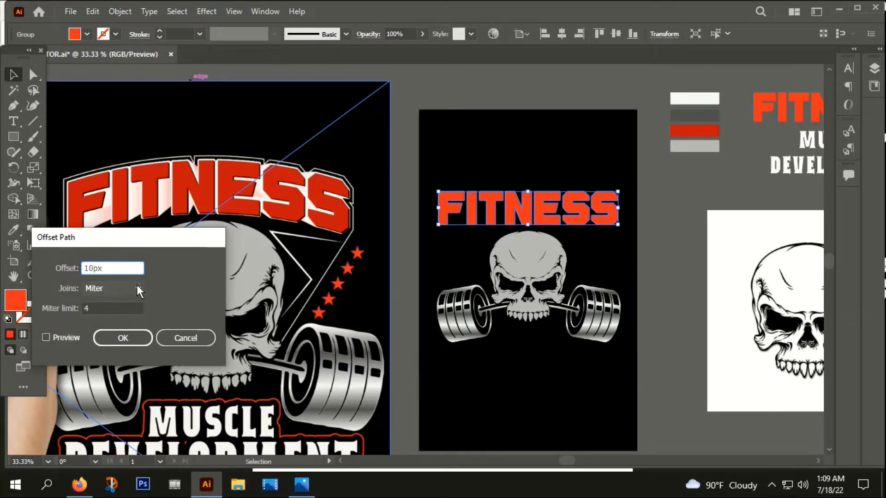
left_click(123, 339)
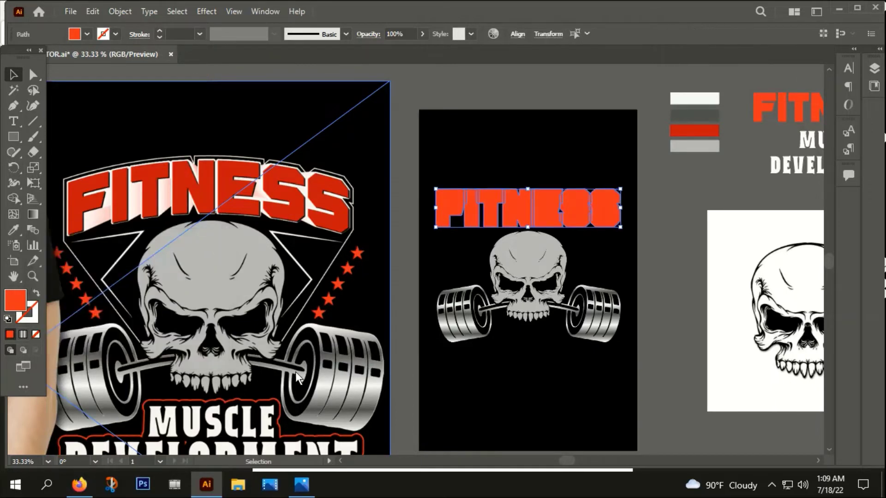
key("ctrl+shift+F9")
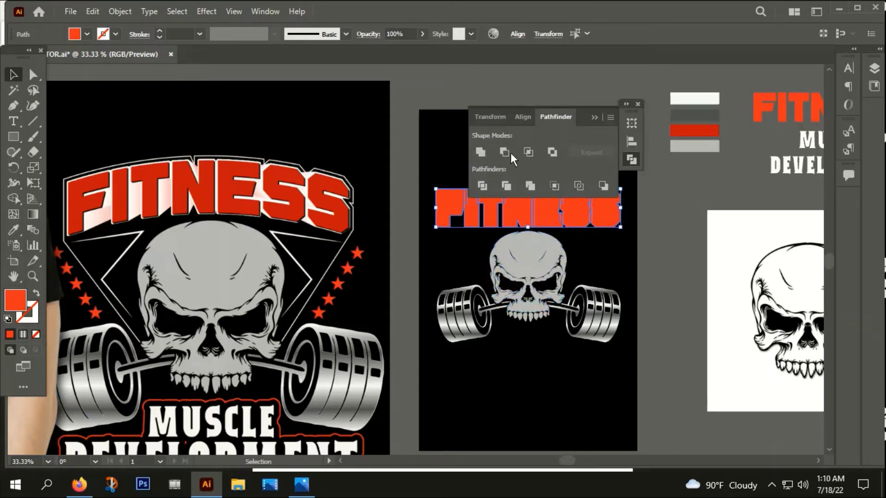
left_click(484, 155)
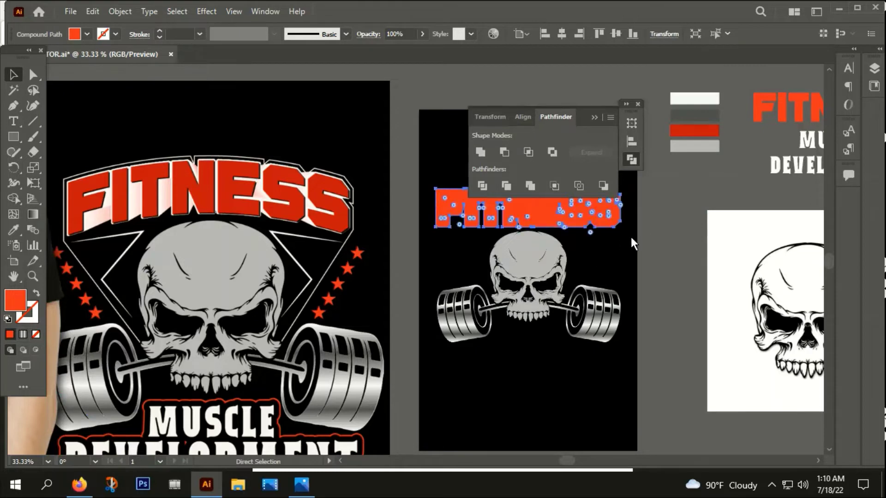
- Cut the united offset shape, paste it in place behind the FITNESS lettering and fill it with white
key("ctrl+x")
left_click(491, 215)
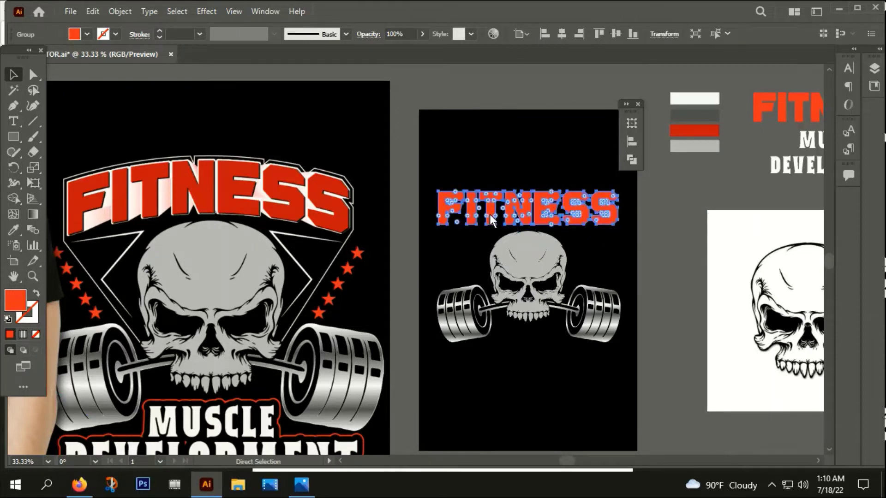
key("ctrl+f")
double_click(13, 308)
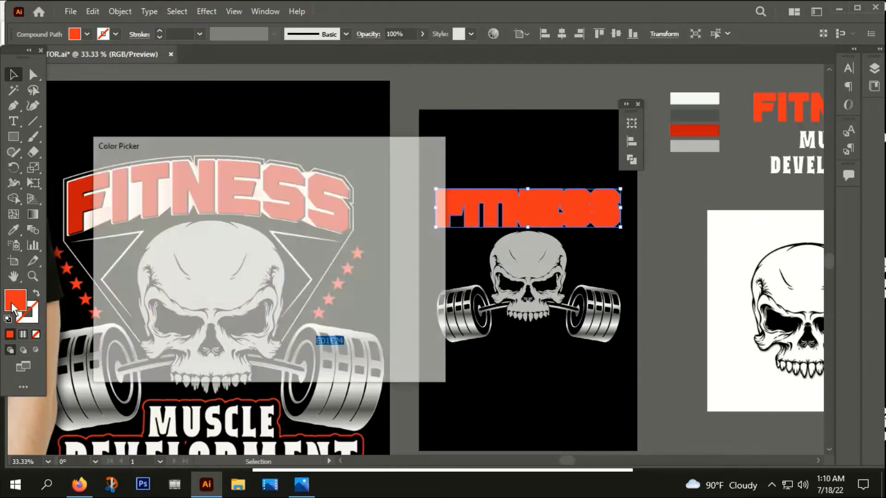
left_click(101, 186)
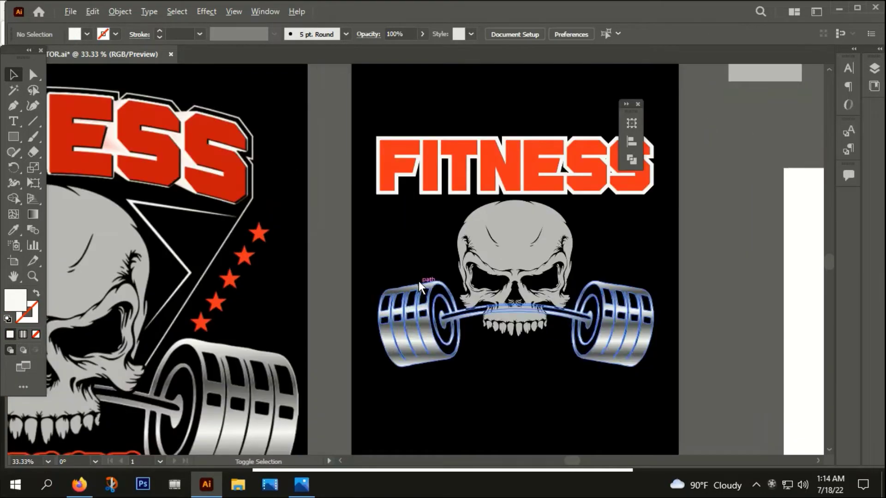
- With a white 1 pt stroke and no fill, draw a Pen segment about 4.8 in long from the F's lower-left outline corner to the skull's left cheekbone
scroll(418, 280, "up", 1)
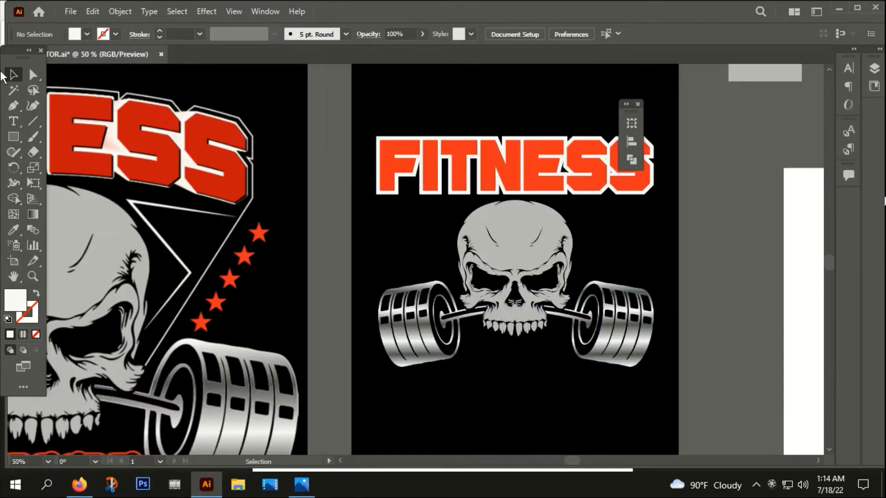
left_click(13, 106)
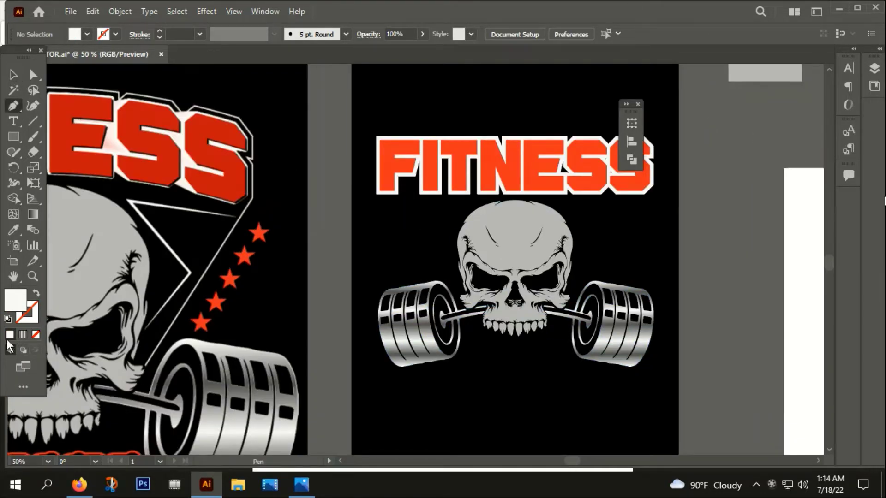
left_click(36, 295)
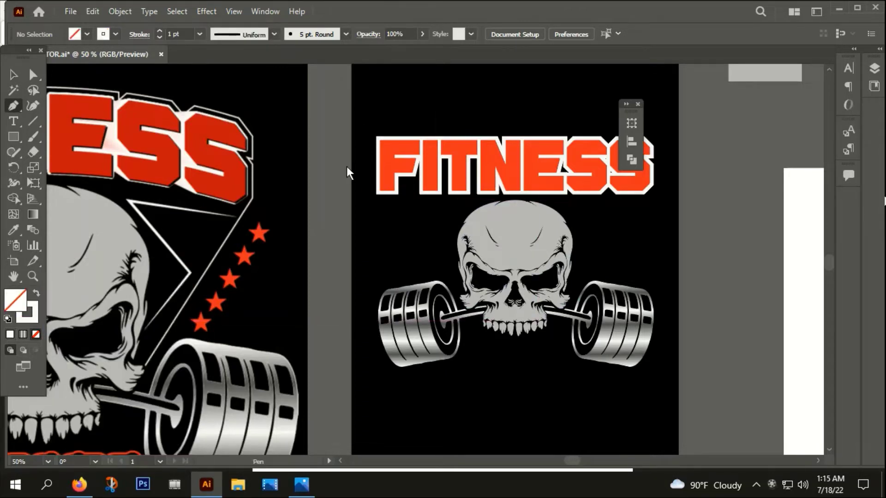
scroll(377, 192, "up", 5)
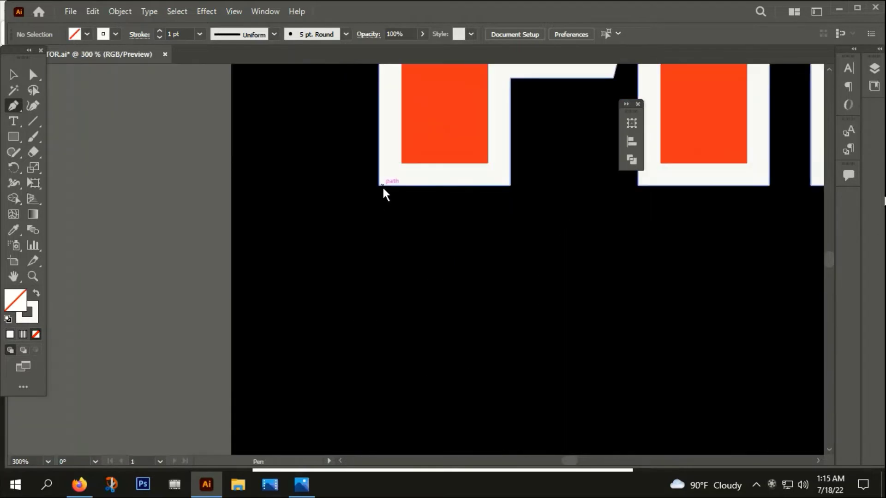
left_click(379, 186)
scroll(378, 184, "down", 4)
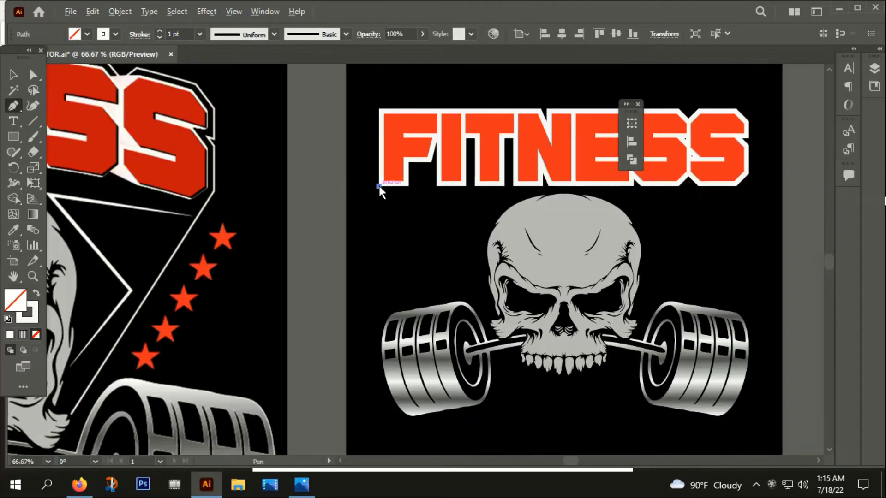
scroll(471, 301, "up", 3)
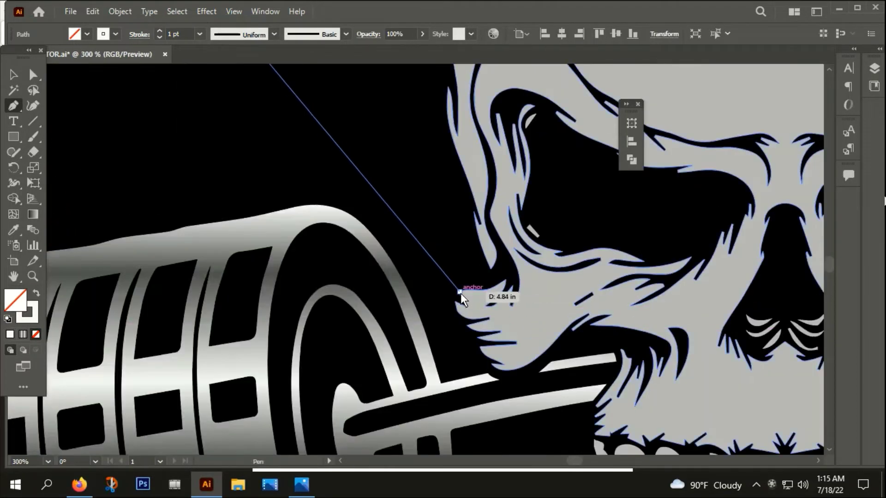
left_click(460, 293)
scroll(459, 294, "down", 4)
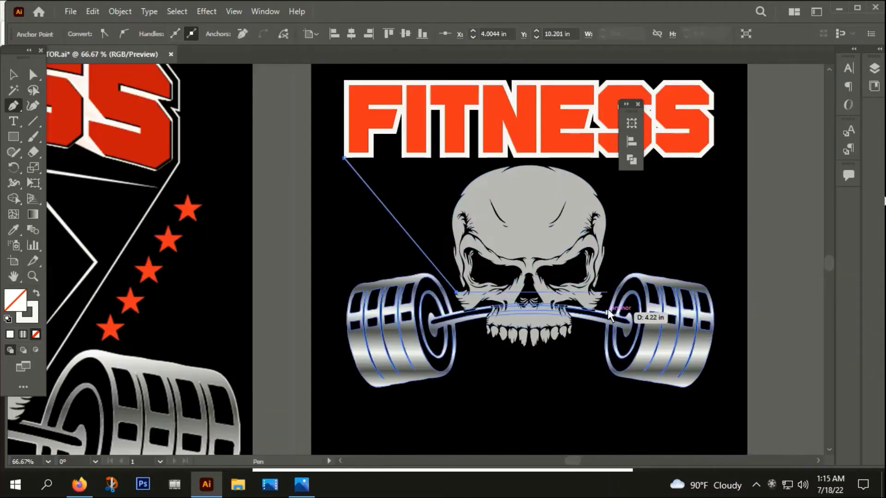
- Extend the path about 4 in horizontally to the skull's right cheekbone, then about 5.1 in up to the last S's lower-right outline corner
scroll(608, 308, "up", 3)
left_click(588, 280)
scroll(587, 280, "down", 4)
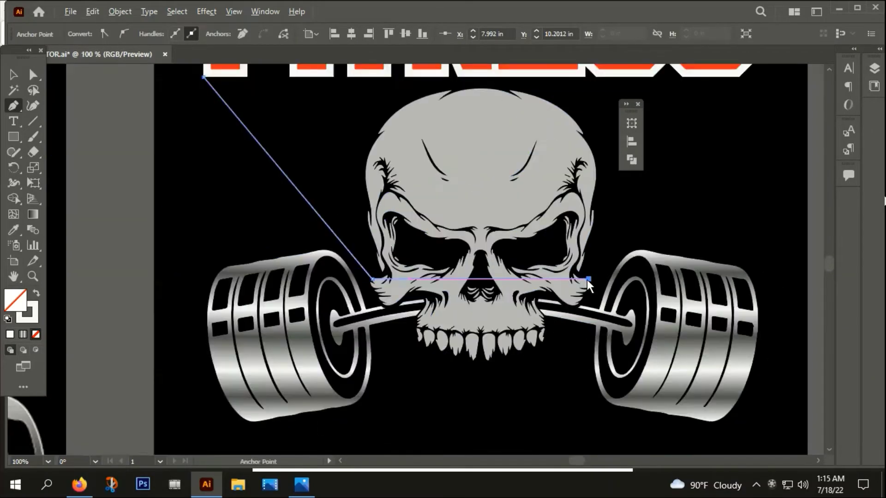
scroll(711, 121, "up", 3)
scroll(711, 121, "up", 3)
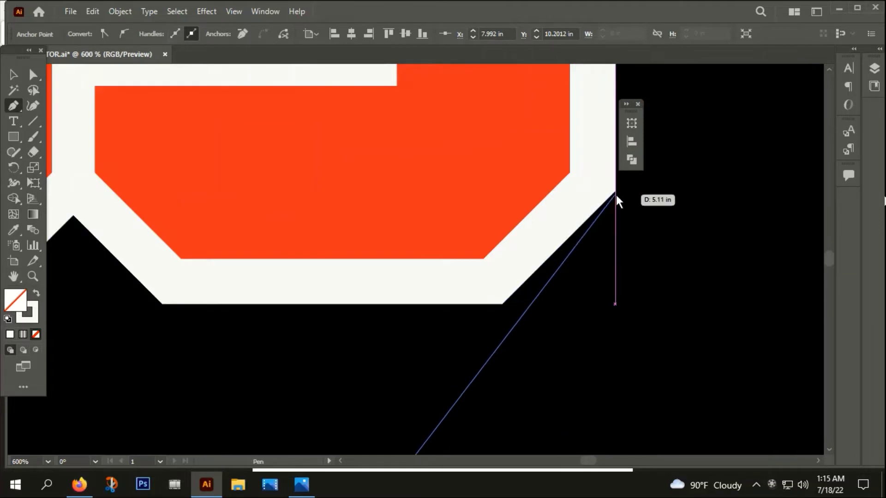
left_click(612, 191)
scroll(610, 193, "down", 6)
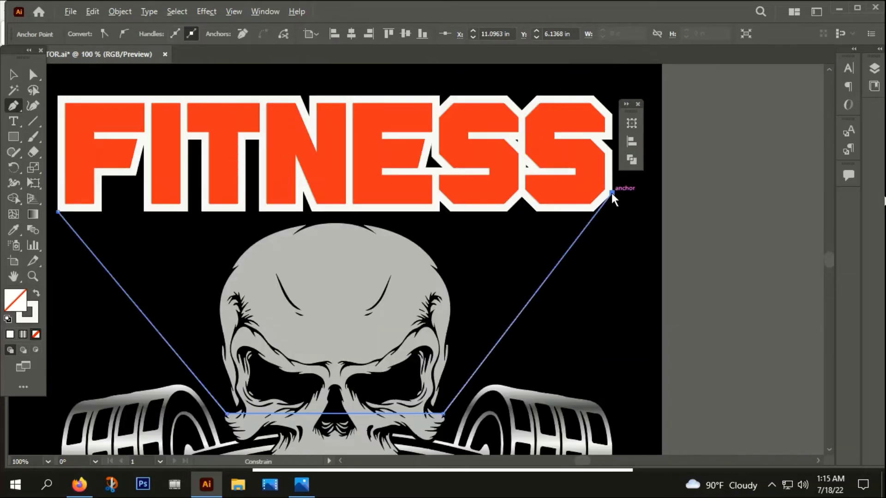
- Extend the path a short way straight up along the last S's right outline edge and end it there
scroll(611, 193, "up", 3)
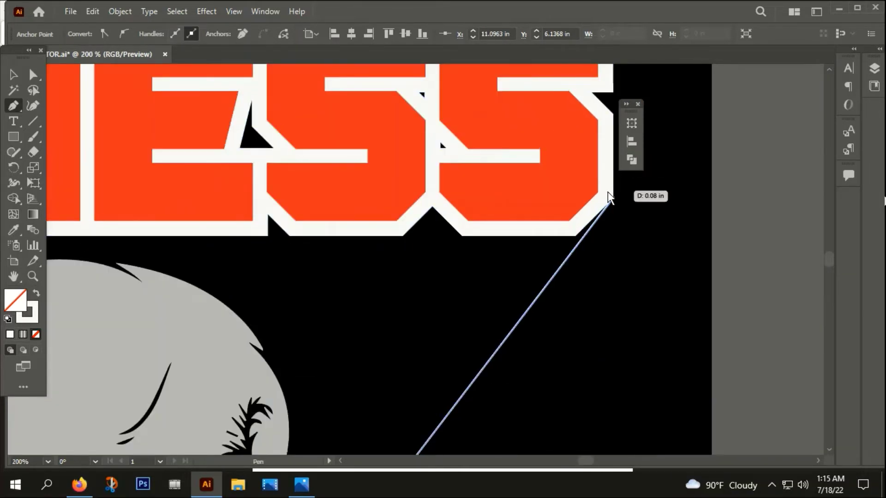
scroll(607, 192, "up", 4)
left_click(630, 182)
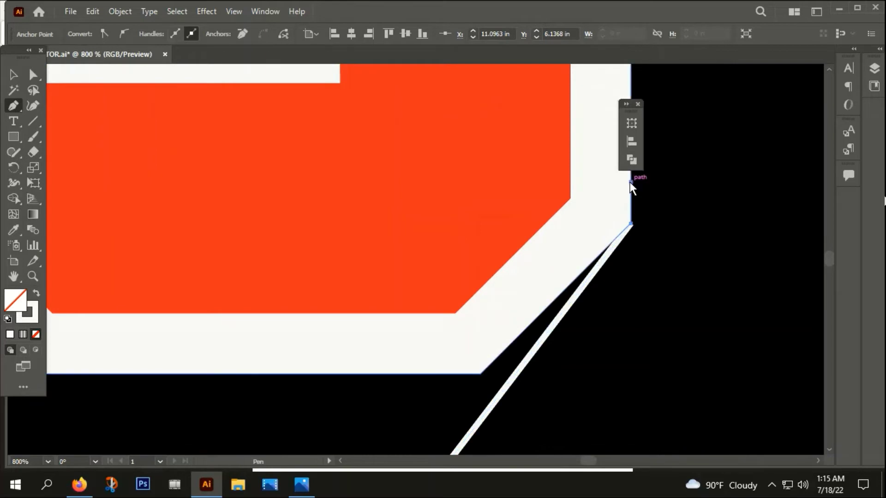
left_click(637, 104)
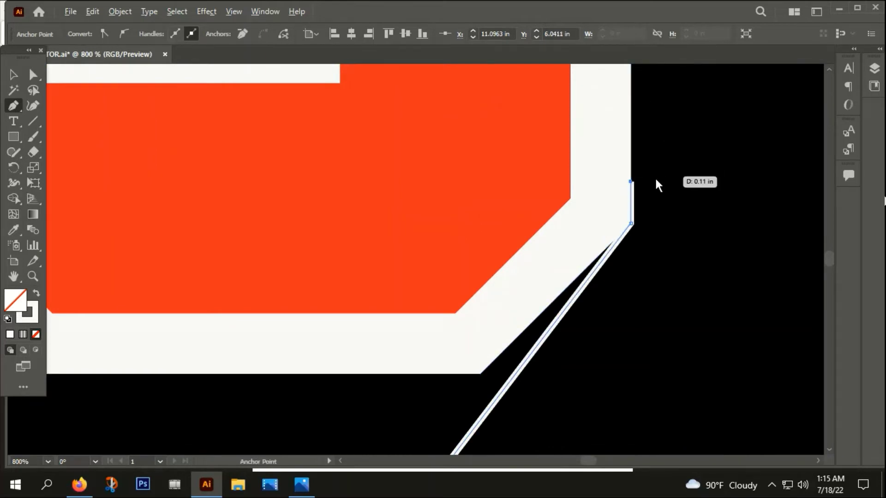
scroll(654, 176, "down", 4)
left_click(14, 75)
left_click(464, 289)
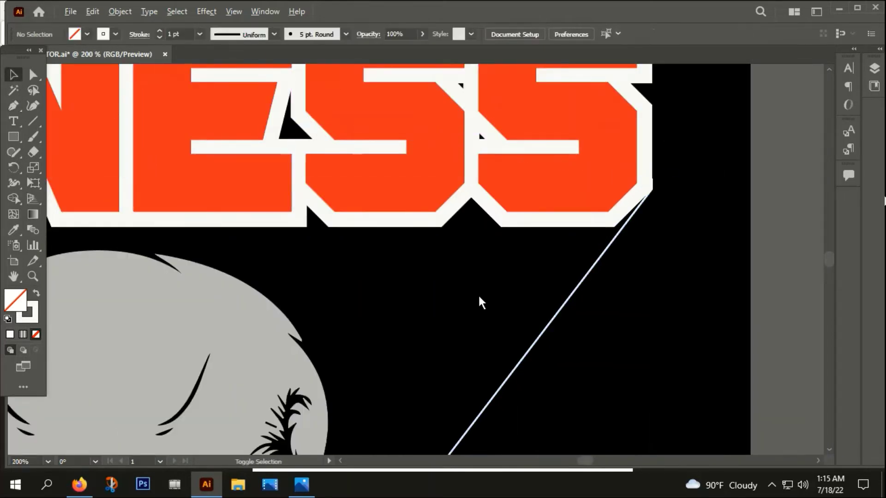
scroll(478, 294, "down", 4)
- Swap the fill and stroke of the white shape behind the FITNESS lettering and set its stroke weight to 3 pt
left_click_drag(501, 298, 536, 298)
scroll(266, 261, "up", 3)
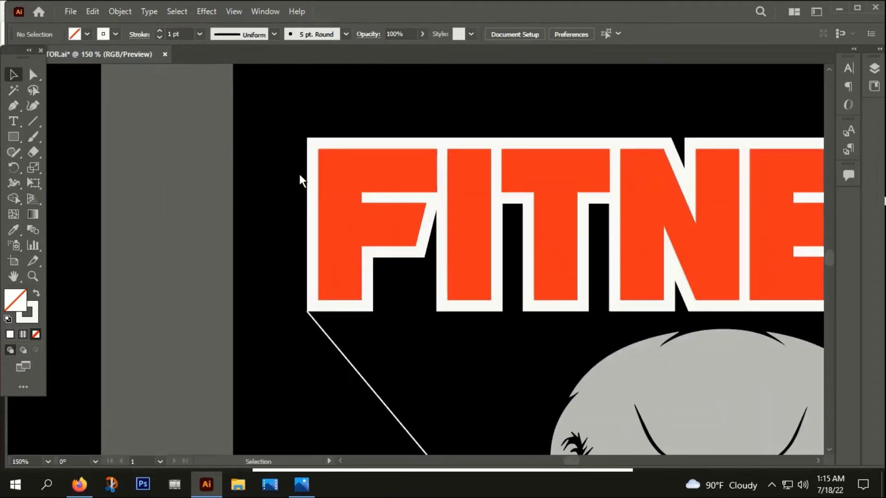
left_click(312, 138)
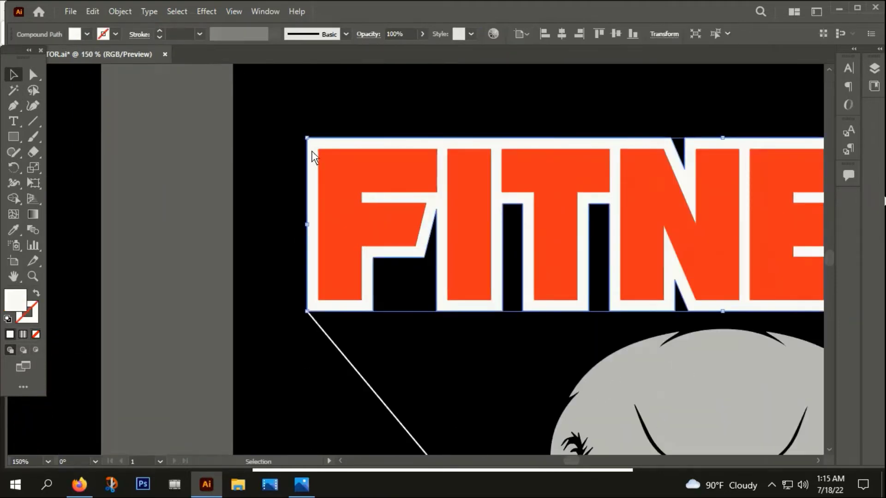
scroll(312, 141, "down", 3)
left_click(36, 294)
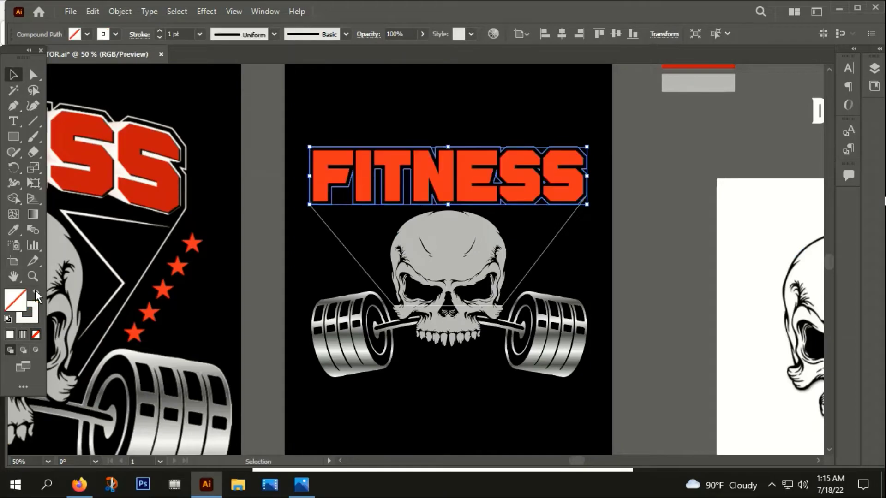
scroll(310, 145, "up", 5)
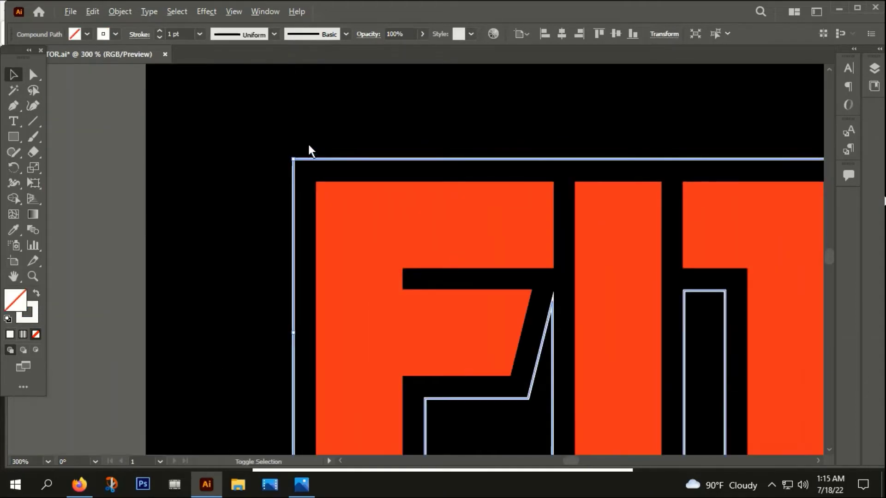
left_click(159, 30)
left_click(159, 30)
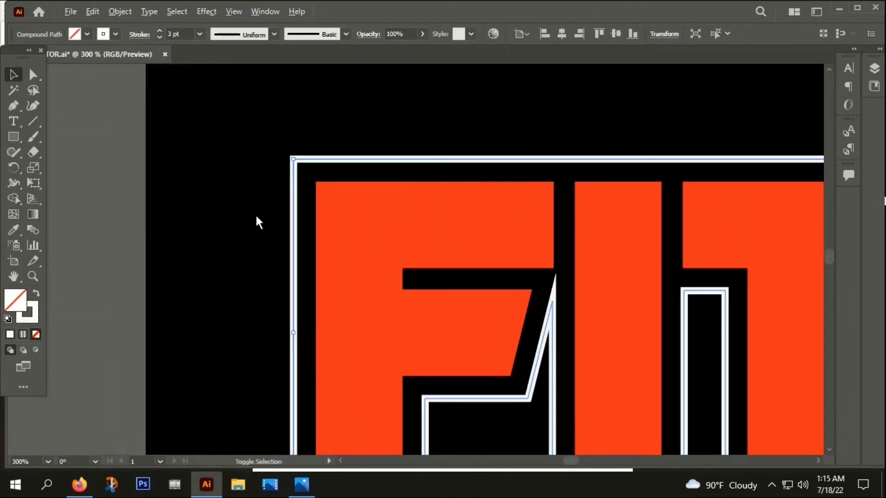
scroll(256, 214, "down", 4)
left_click(276, 329)
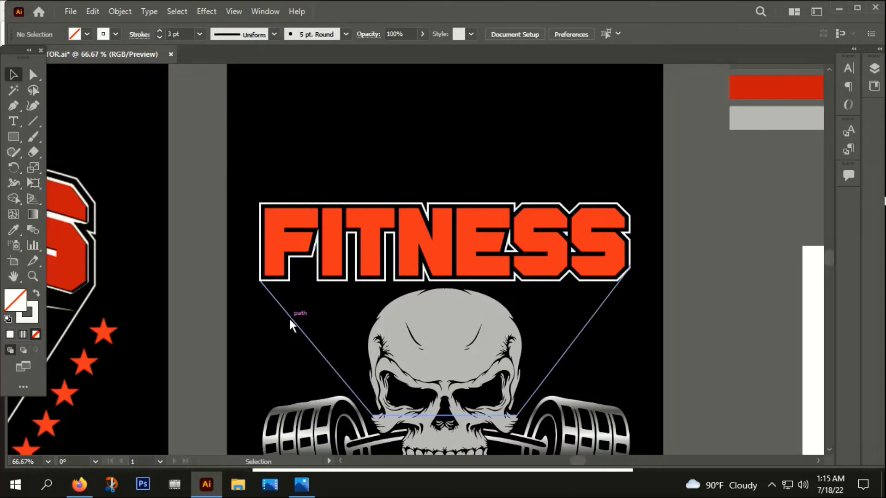
- Set the stroke weight of the angled line running from the lettering to the skull's cheekbones to 3 pt
left_click(289, 318)
left_click(160, 30)
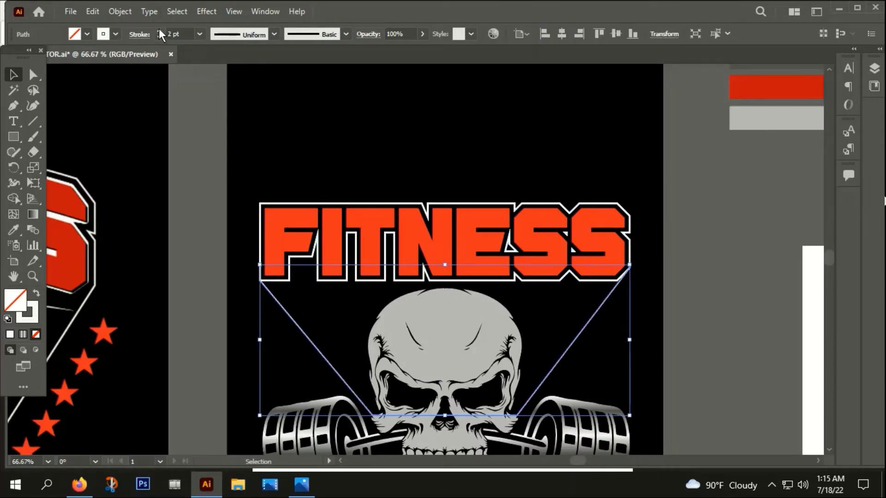
left_click(159, 30)
left_click(187, 169)
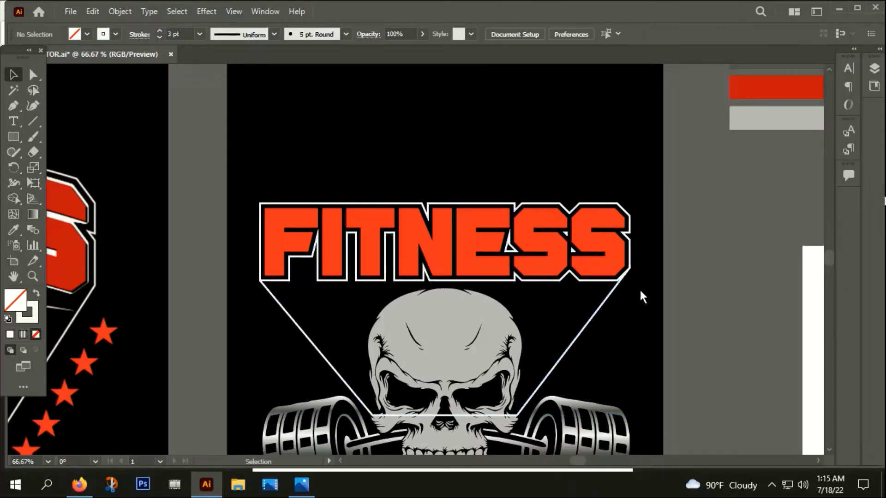
- Expand the white stroked outline around the FITNESS lettering into a filled shape
left_click(320, 280)
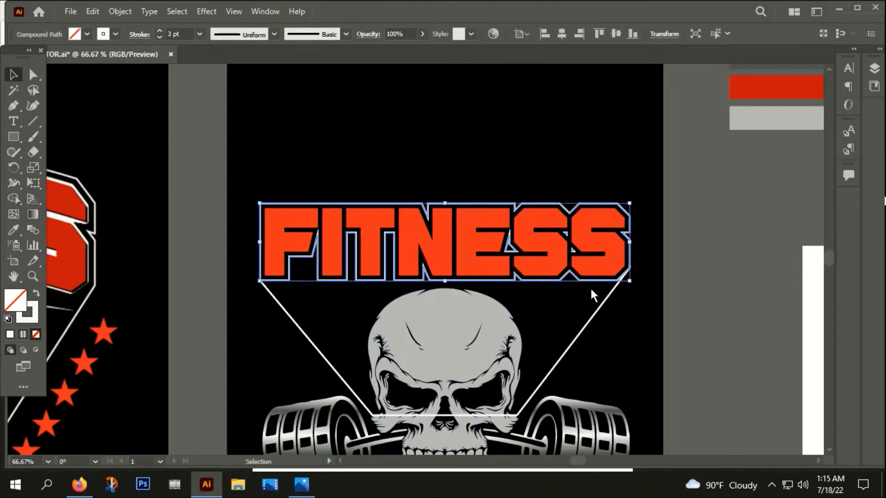
left_click(119, 12)
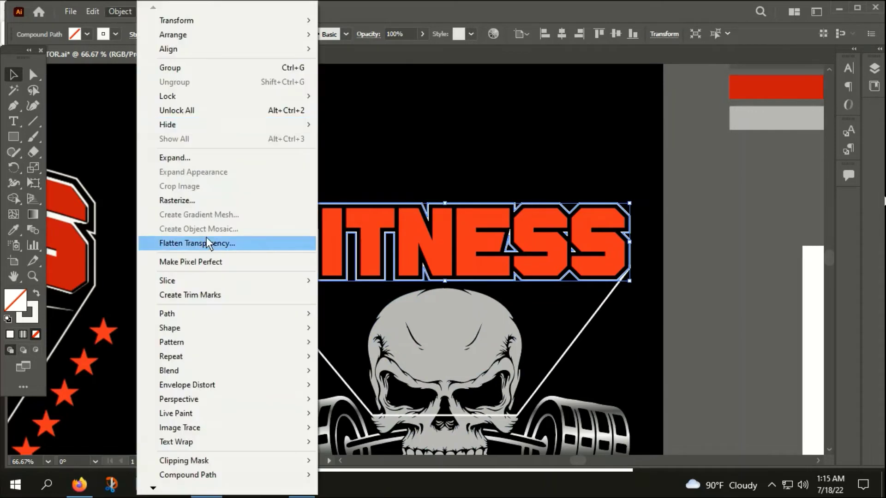
left_click(168, 160)
left_click(233, 341)
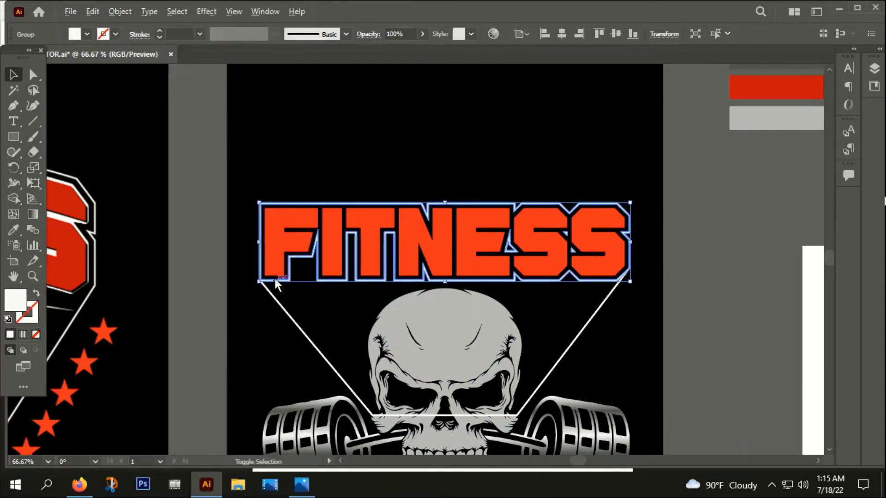
- Erase a gap in the white outline's lower edge just beside the F's lower-left corner, where the angled line begins
scroll(277, 282, "up", 6)
left_click(32, 152)
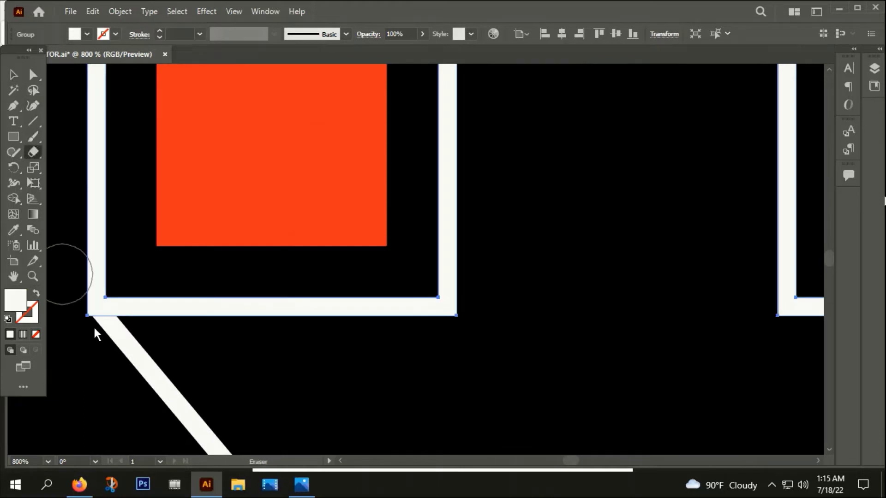
left_click_drag(123, 304, 127, 305)
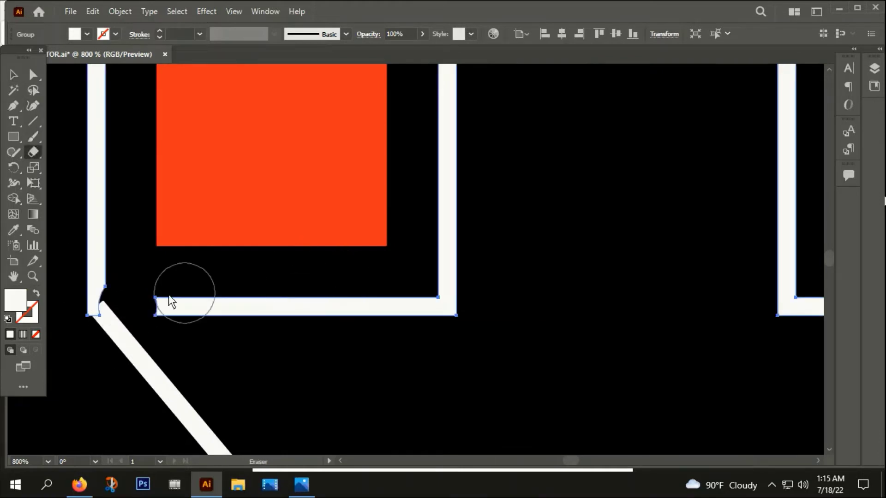
key("ctrl+z")
scroll(151, 303, "up", 3)
scroll(165, 304, "down", 3)
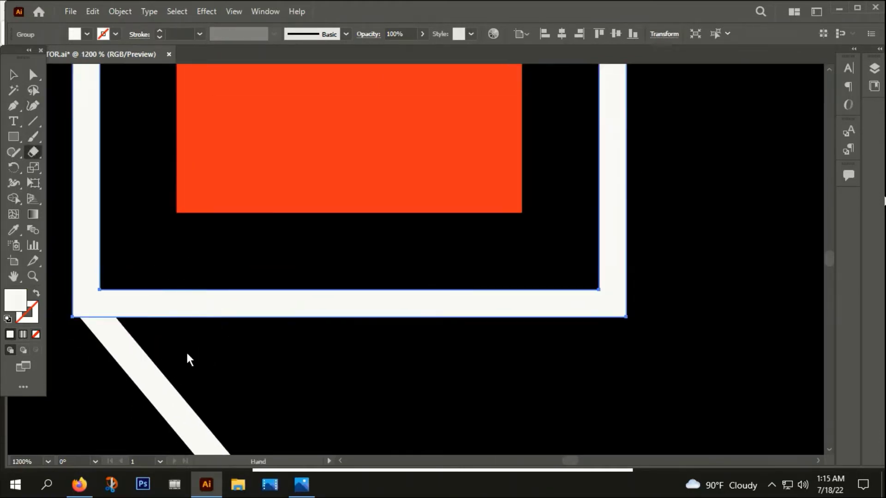
scroll(189, 358, "left", 3)
left_click(262, 318)
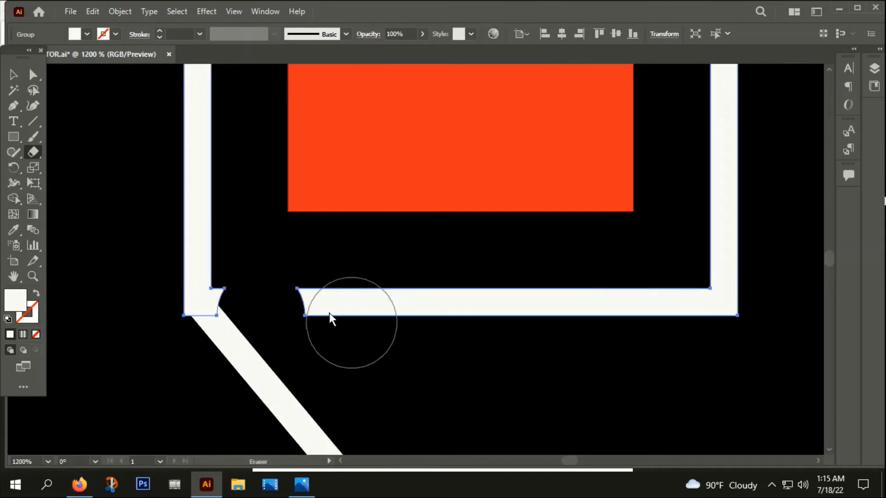
left_click(256, 278)
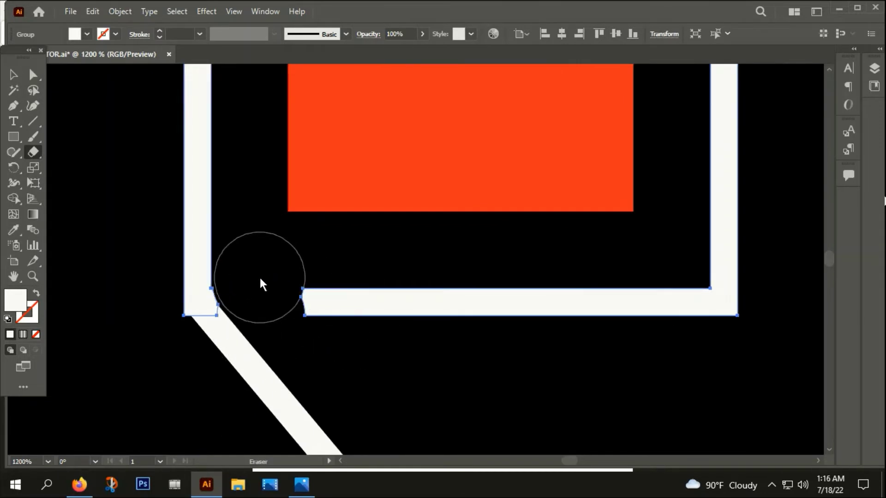
- Erase a gap in the white outline at the last S's lower-right corner, where the angled line meets it
scroll(270, 312, "down", 2)
scroll(275, 317, "down", 2)
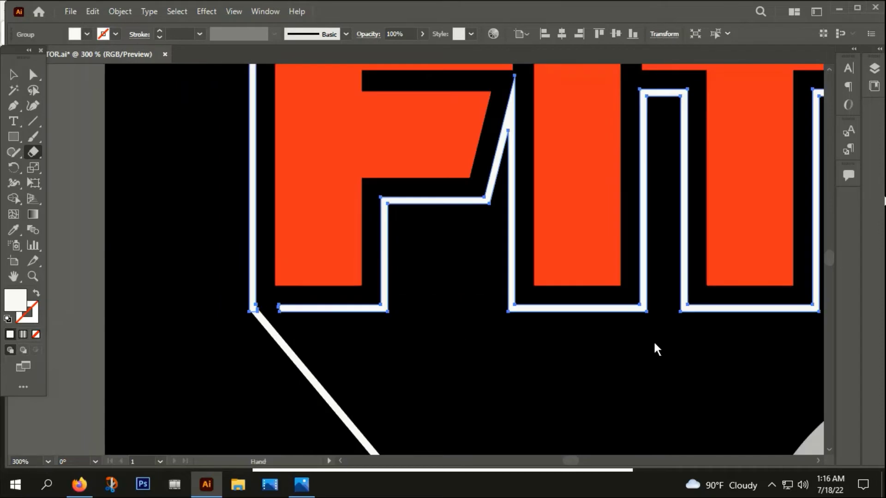
scroll(554, 337, "right", 15)
scroll(617, 245, "up", 2)
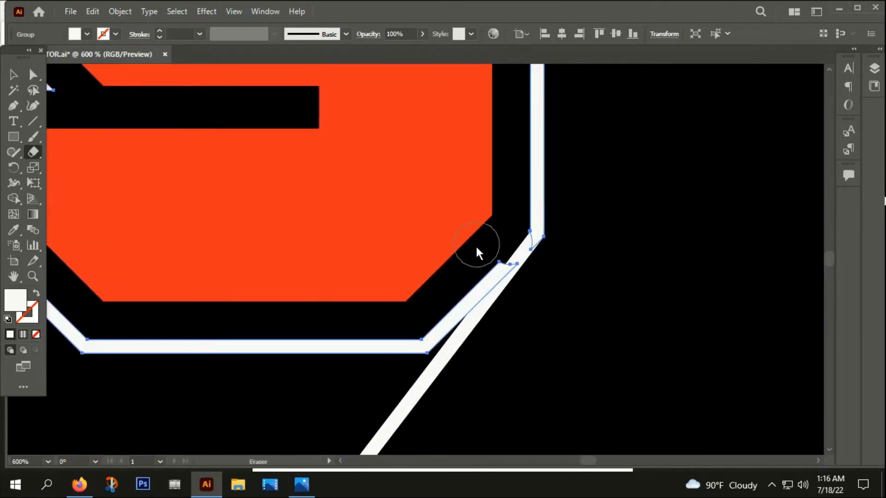
scroll(495, 254, "down", 4)
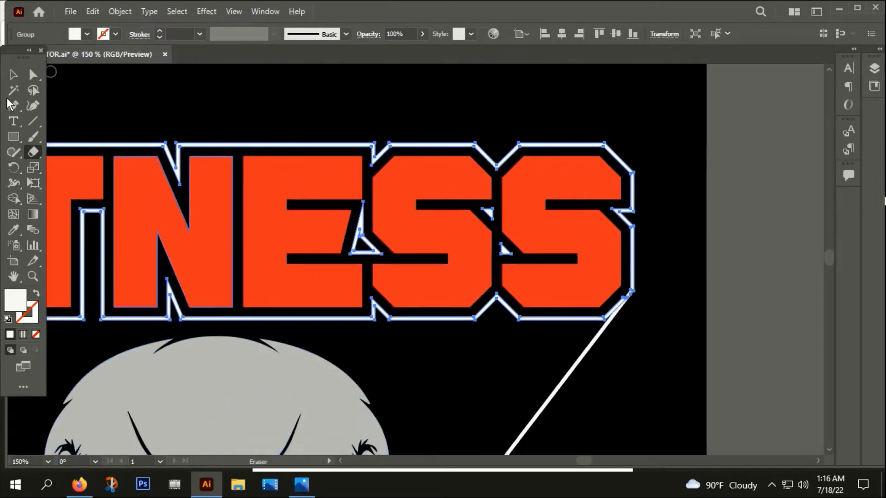
- Ungroup the cut white outline around the FITNESS lettering and deselect it
left_click(13, 74)
left_click(392, 331)
left_click(373, 313)
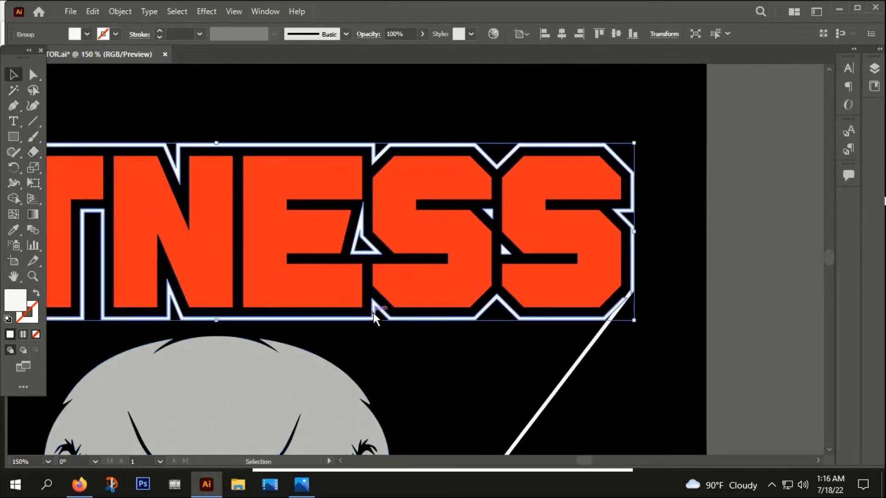
right_click(372, 313)
left_click(419, 195)
scroll(433, 319, "down", 2)
left_click(408, 337)
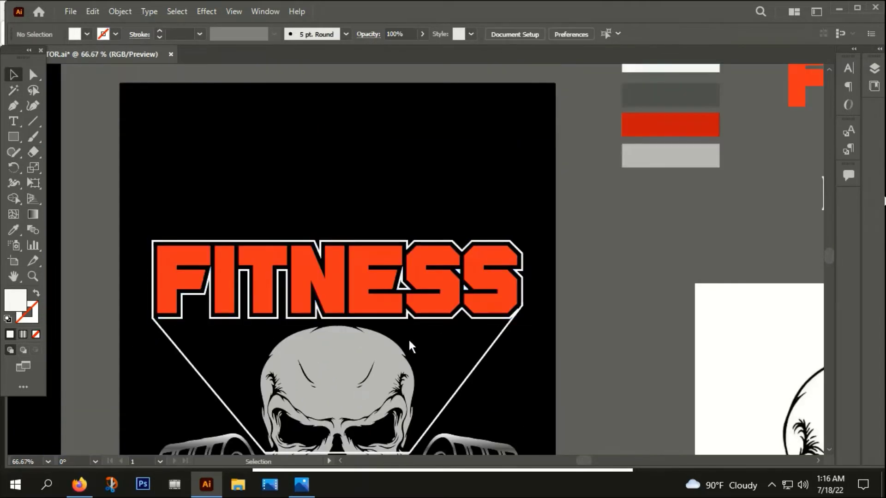
- Delete the lower part of the white outline and the small leftover pieces between the E and the two S letters
left_click(399, 317)
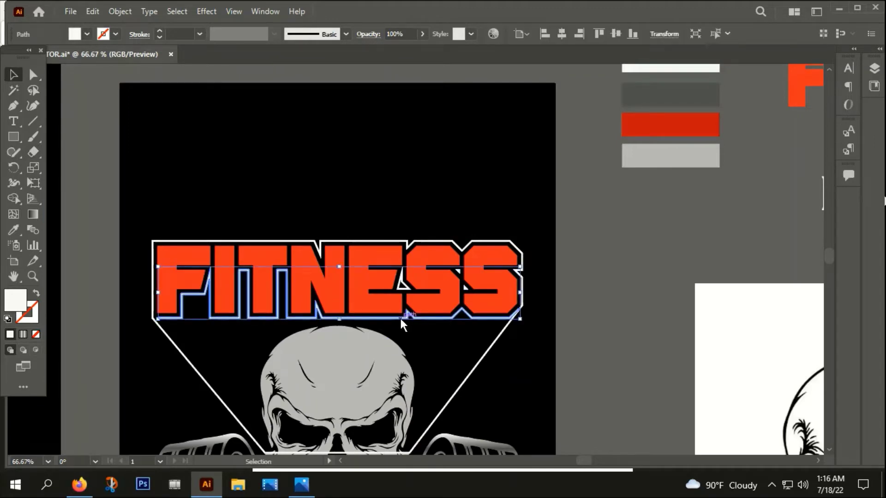
key("Delete")
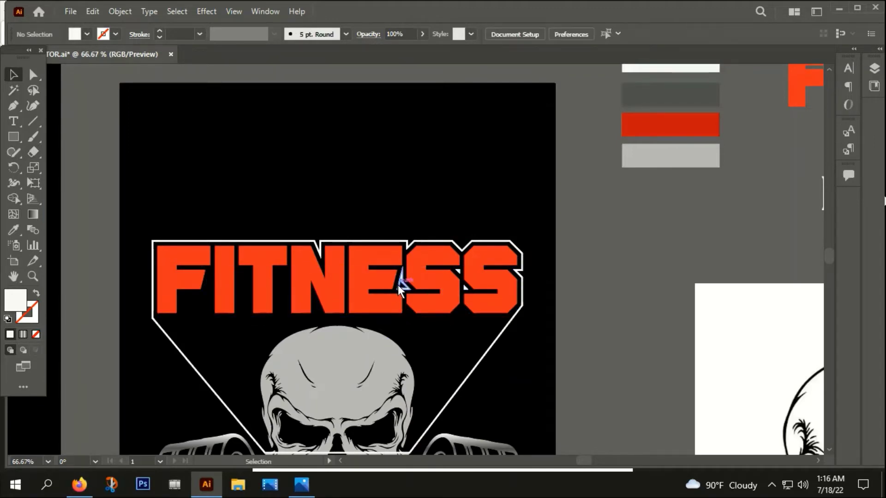
left_click(460, 272)
key("Delete")
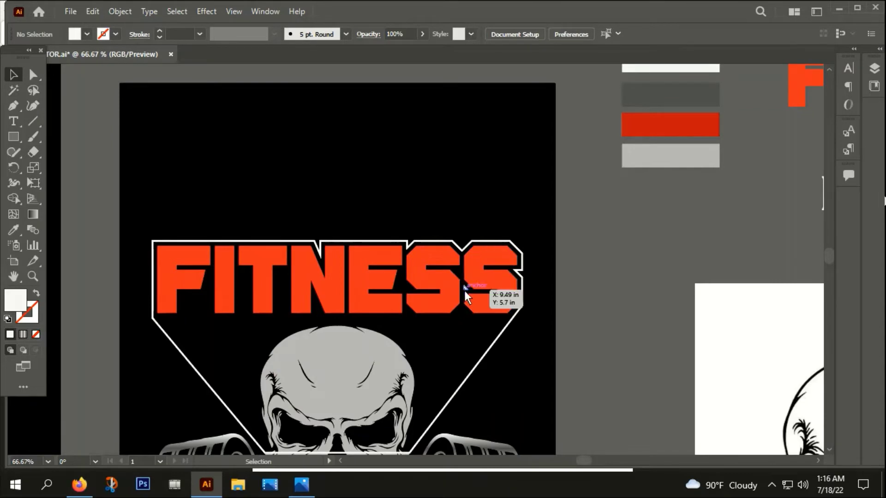
left_click(464, 289)
key("Delete")
- Group the remaining white outline with the angled frame line at the F's lower-left corner
left_click_drag(234, 338, 306, 276)
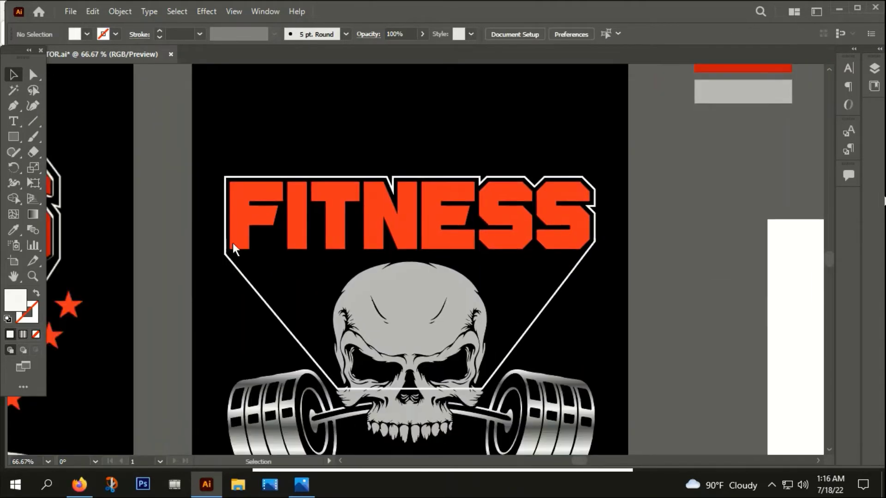
scroll(229, 250, "up", 4)
left_click_drag(206, 297, 211, 293)
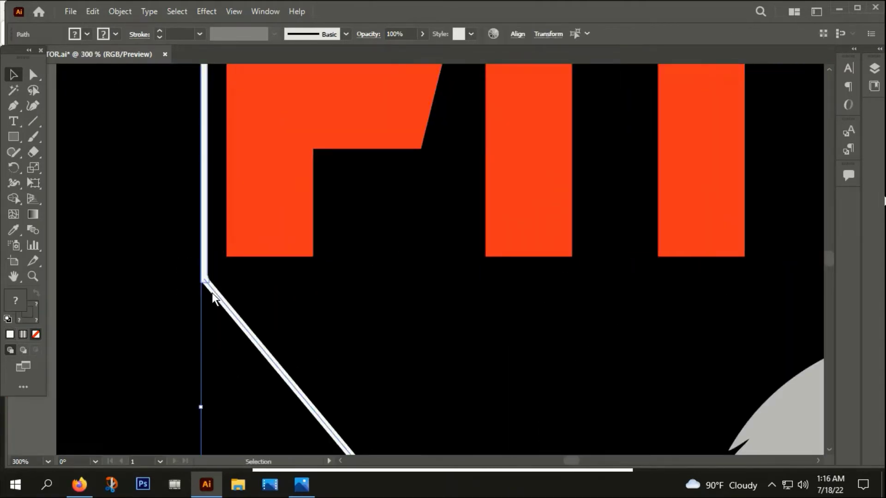
right_click(211, 293)
left_click(246, 280)
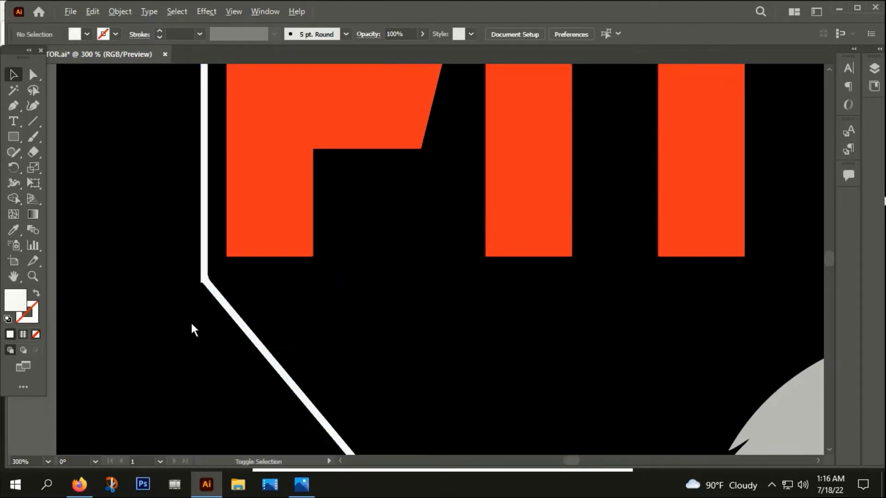
- Offset the path of the red FITNESS letters by 3 px with round joins
scroll(190, 321, "down", 4)
left_click_drag(295, 320, 350, 280)
left_click(337, 251)
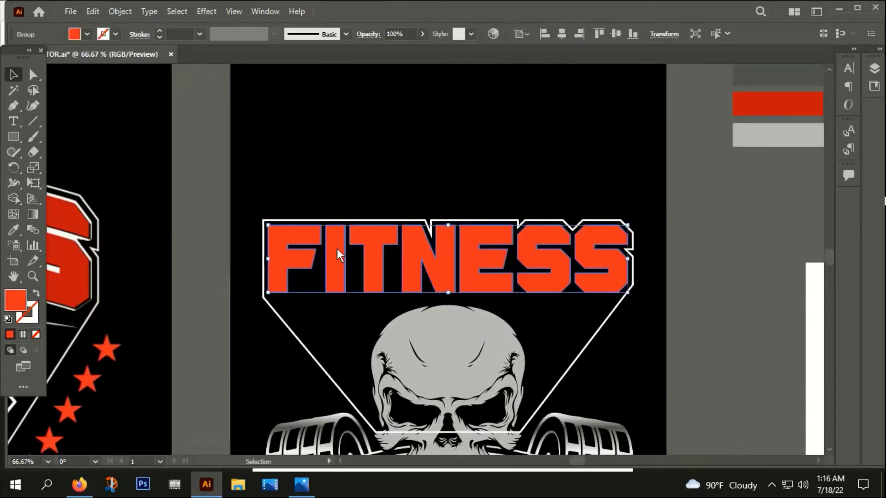
left_click(121, 11)
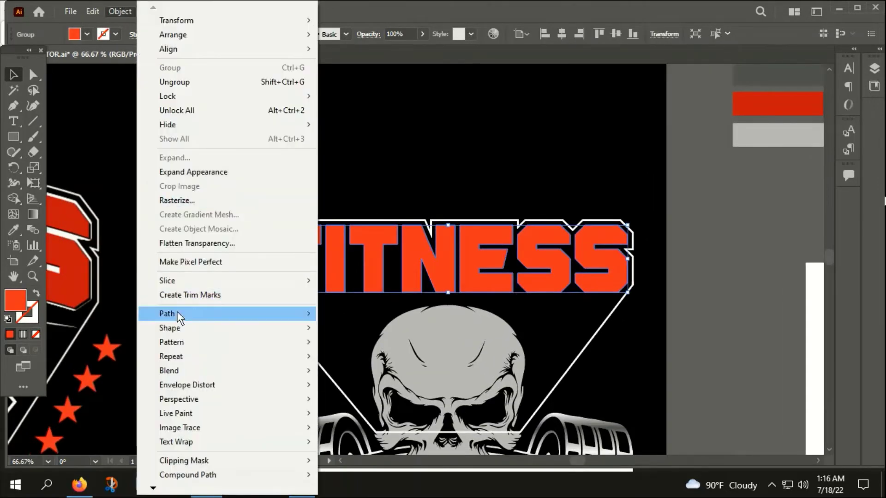
mouse_move(177, 312)
left_click(370, 357)
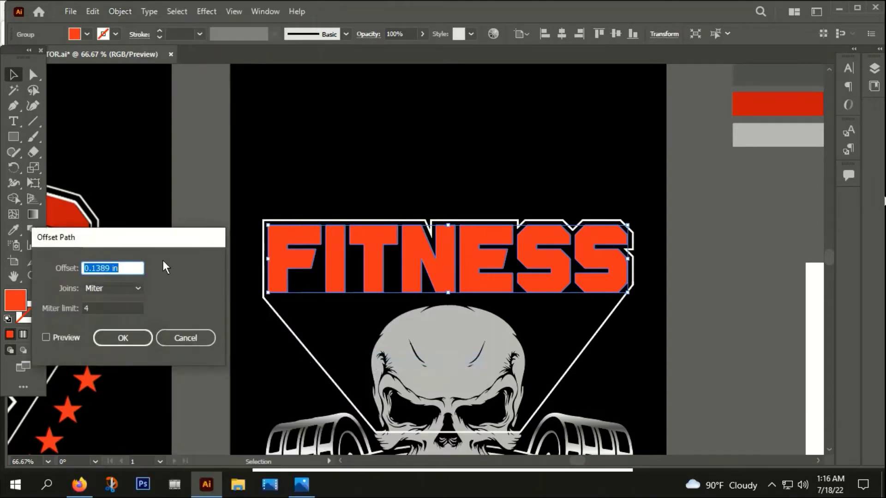
type("3px")
left_click(101, 287)
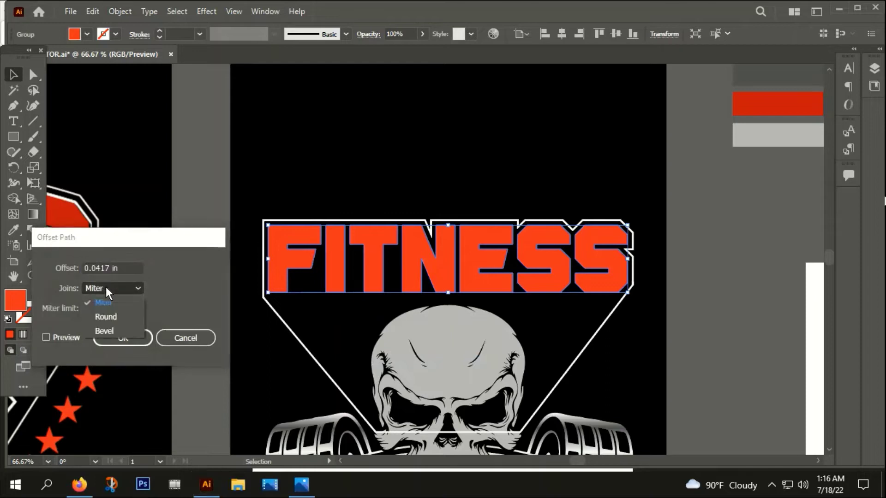
left_click(116, 317)
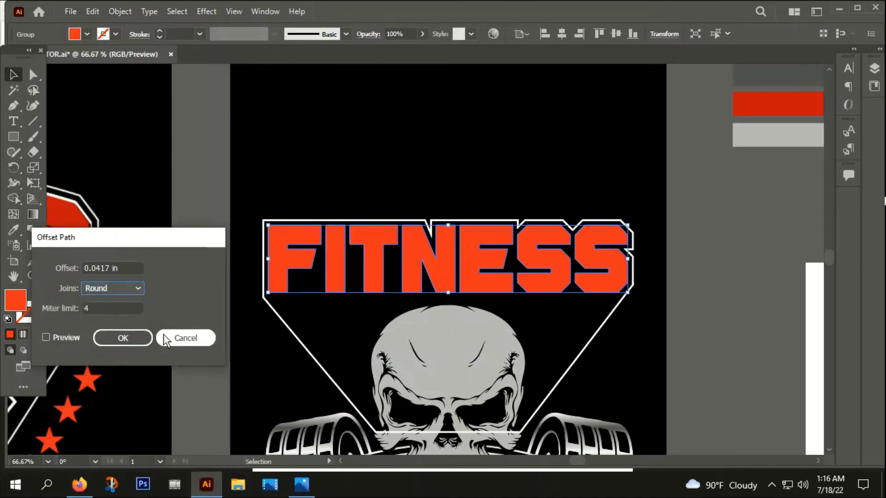
left_click(128, 334)
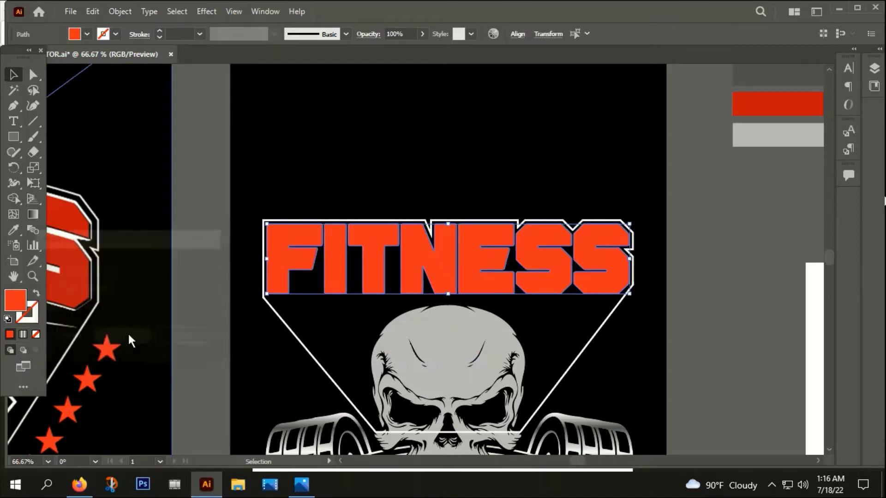
- Fill the offset shapes behind the red FITNESS letters with white and deselect them
double_click(18, 302)
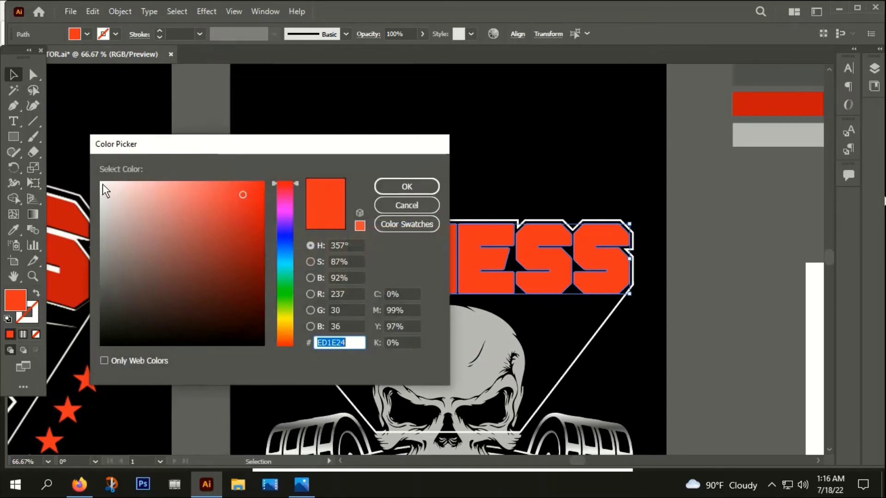
left_click(103, 184)
left_click(397, 184)
scroll(287, 284, "up", 3)
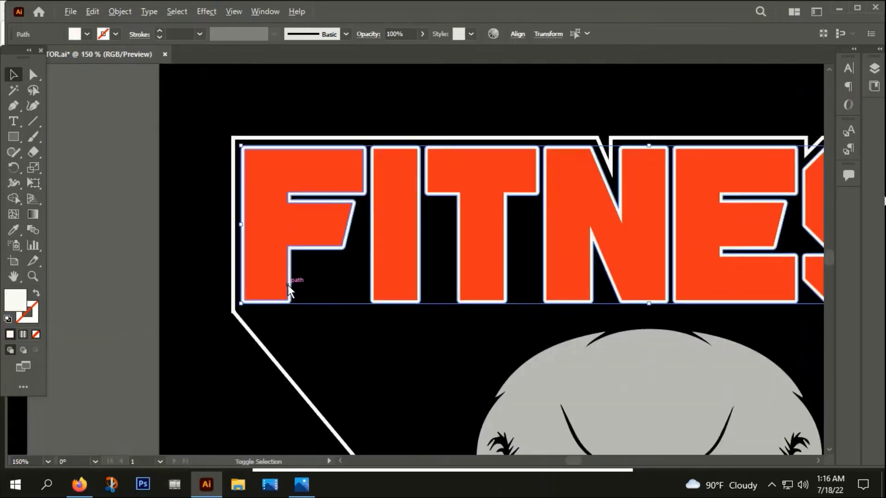
scroll(287, 284, "down", 2)
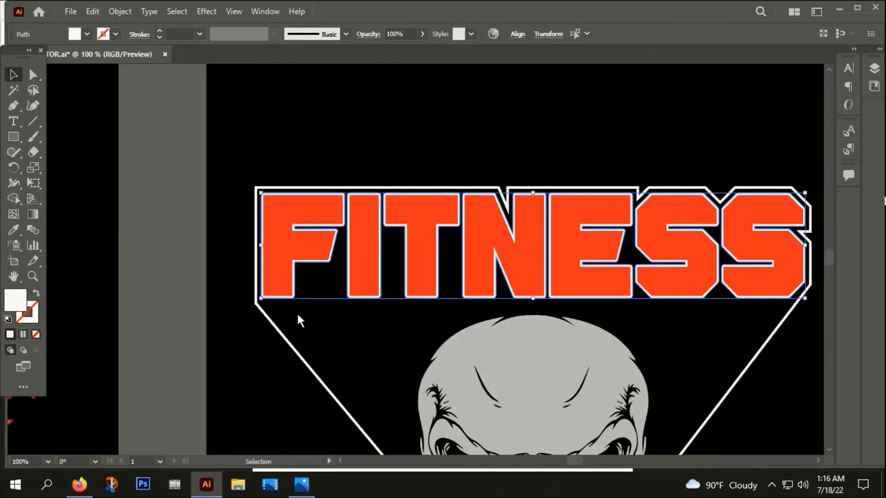
left_click(316, 320)
- Ungroup the FITNESS lettering so the red letters and their white offset shapes are separate, leaving its position unchanged
left_click(309, 262)
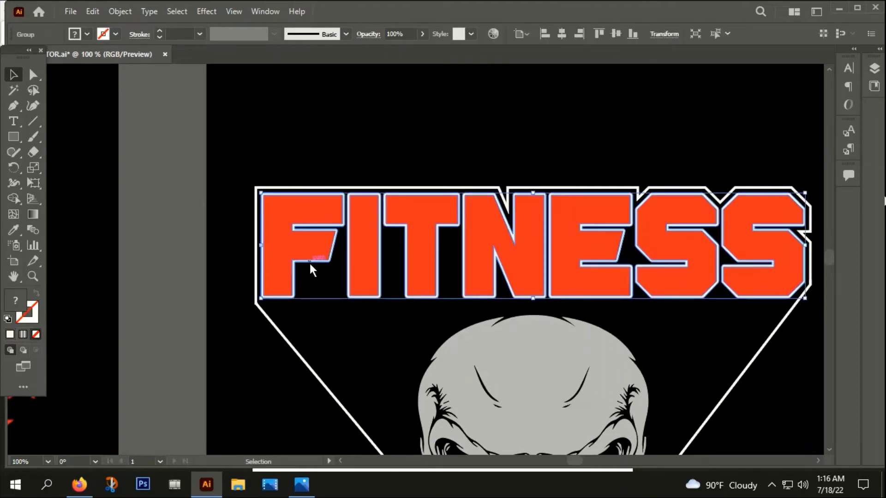
left_click_drag(309, 262, 322, 345)
key("ctrl+z")
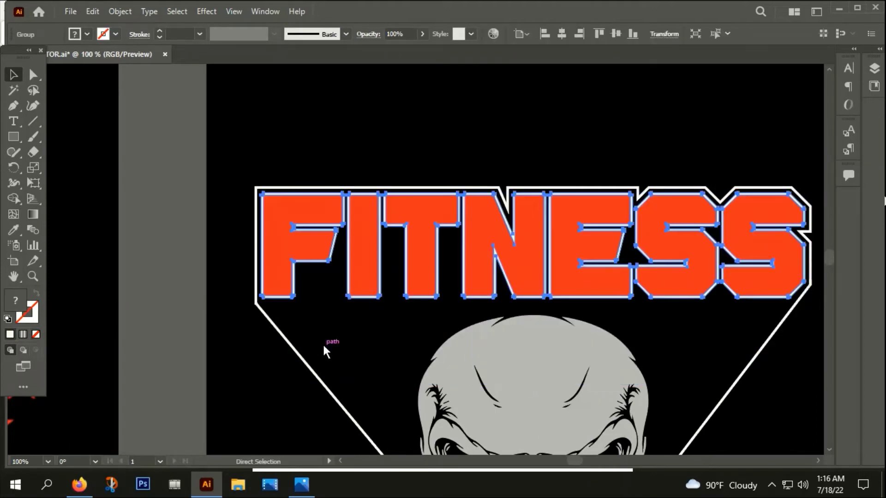
right_click(307, 210)
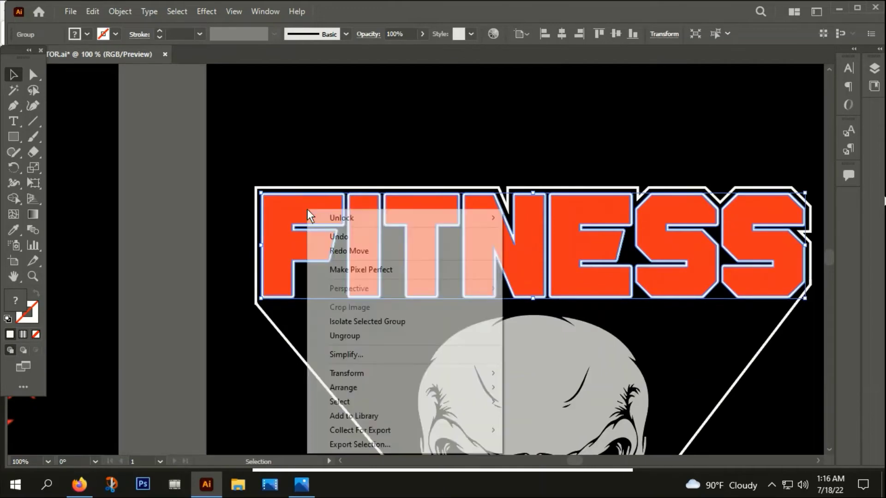
left_click(345, 335)
left_click(320, 321)
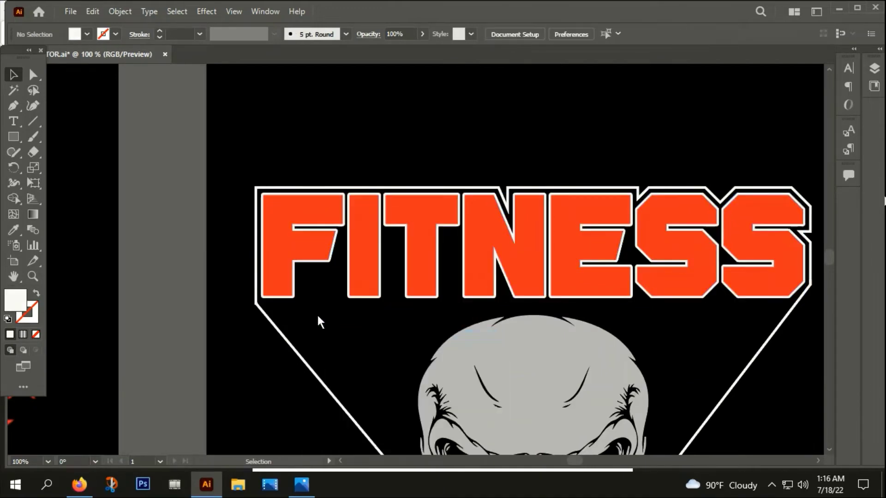
- Select the white offset shapes behind all seven FITNESS letters and group them
left_click(297, 293)
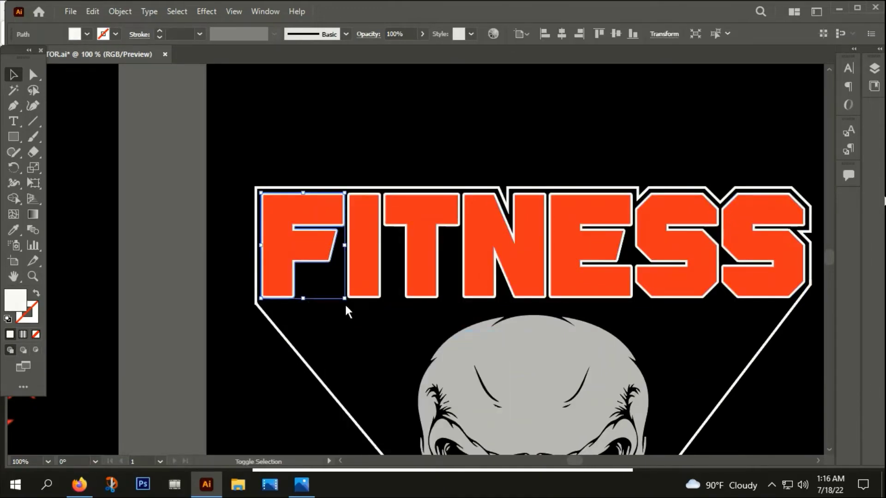
left_click(377, 296, "shift")
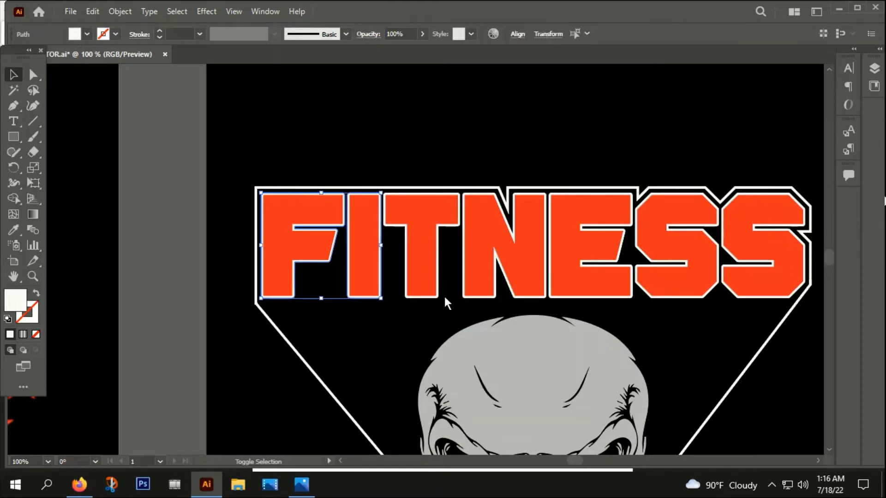
left_click(437, 296, "shift")
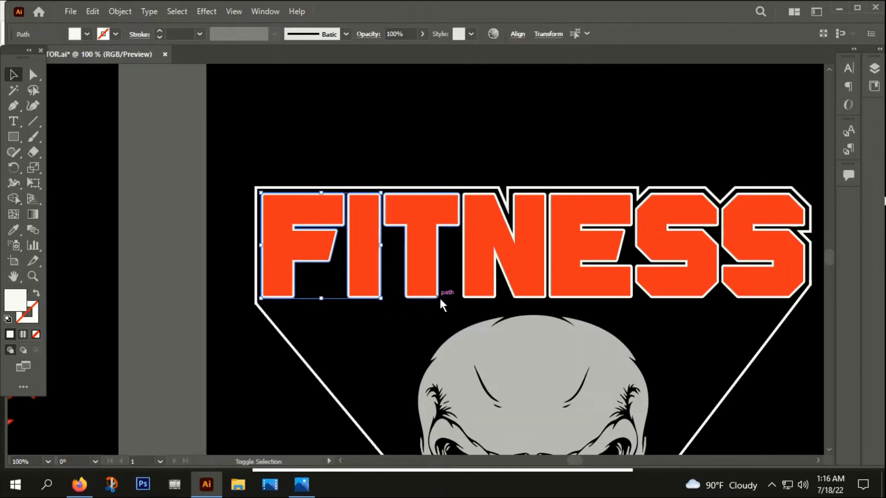
left_click(498, 296, "shift")
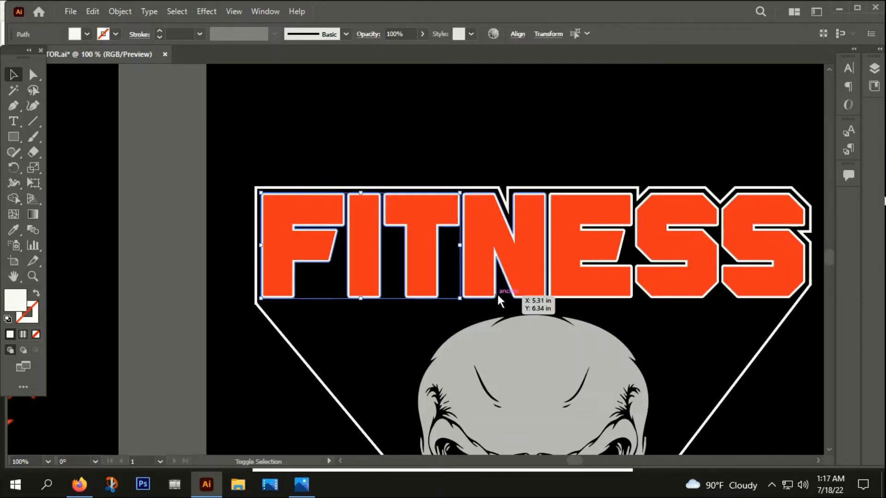
left_click(571, 299, "shift")
scroll(746, 309, "up", 4)
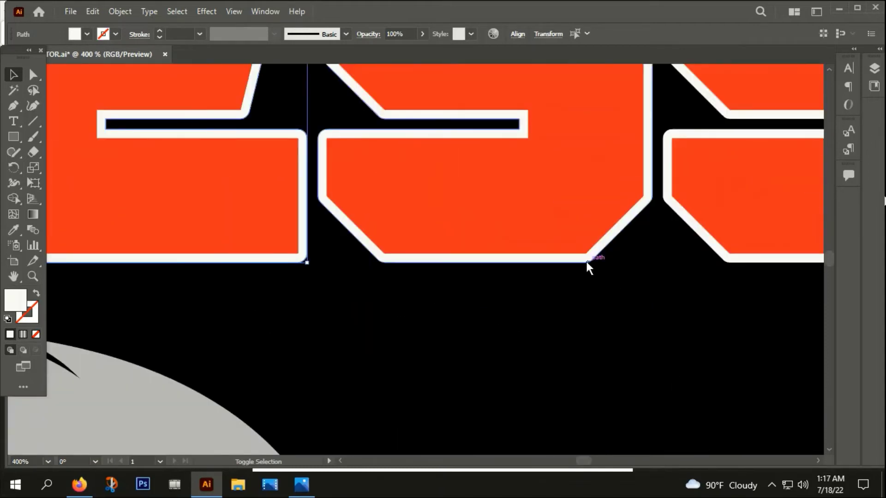
left_click(586, 262, "shift")
left_click(727, 262, "shift")
right_click(727, 262)
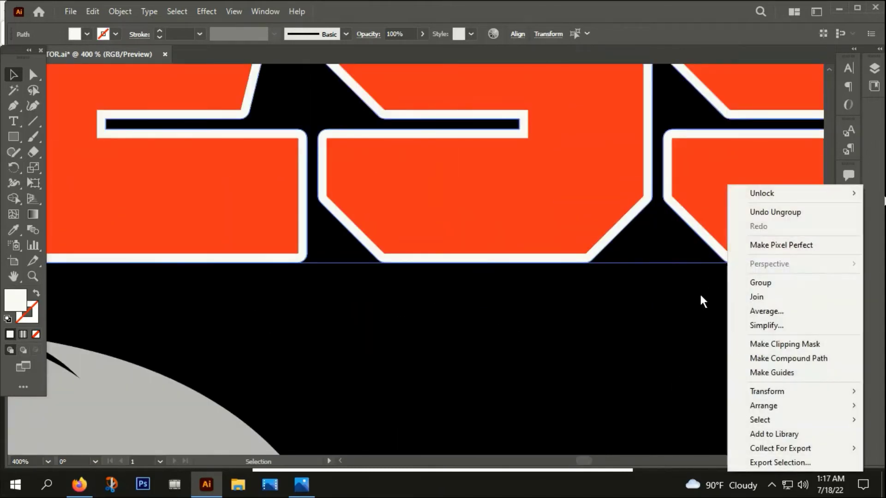
left_click(763, 283)
scroll(461, 260, "down", 4)
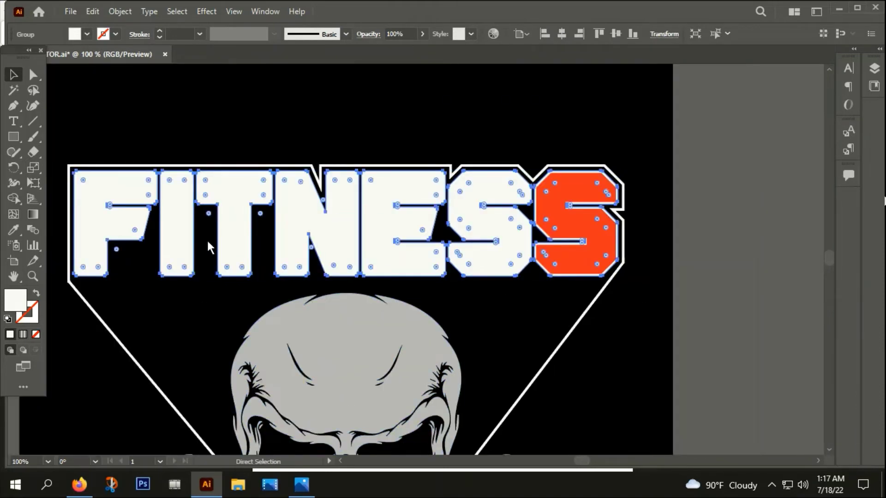
- Cut the group of white offset shapes, then group the red FITNESS letters and deselect them
key("ctrl+x")
left_click(238, 205)
left_click(60, 239)
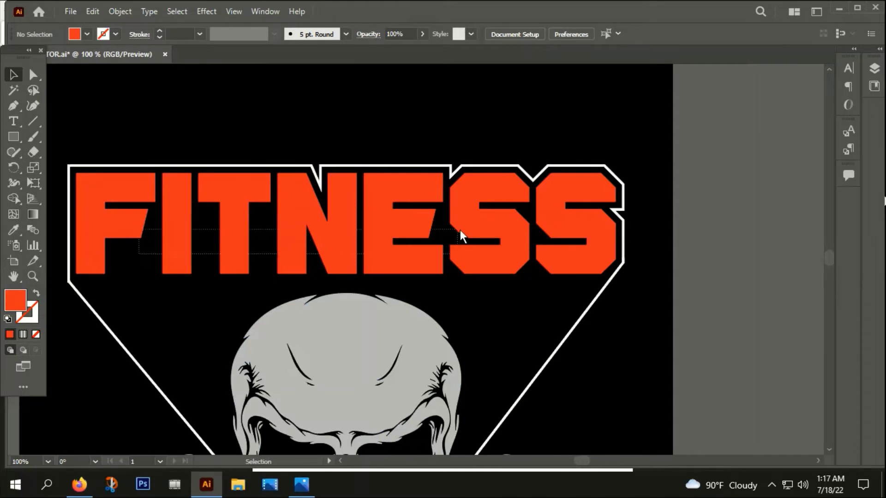
left_click(591, 229)
right_click(424, 222)
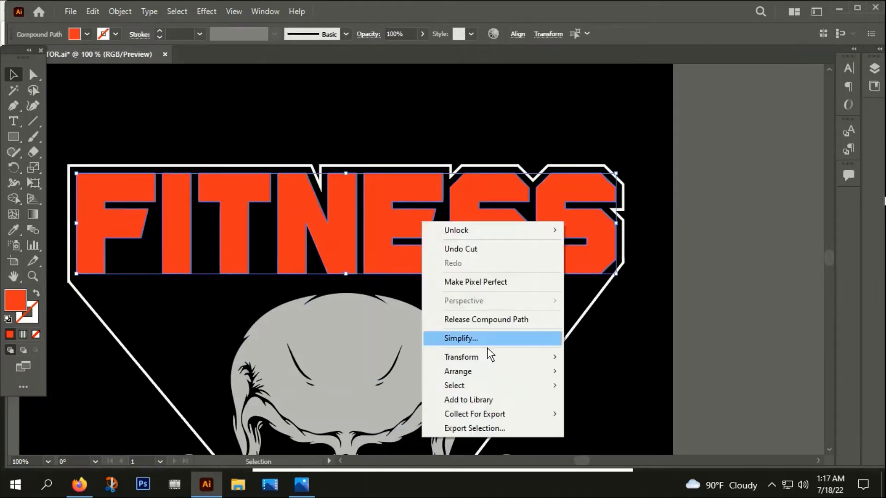
left_click(120, 12)
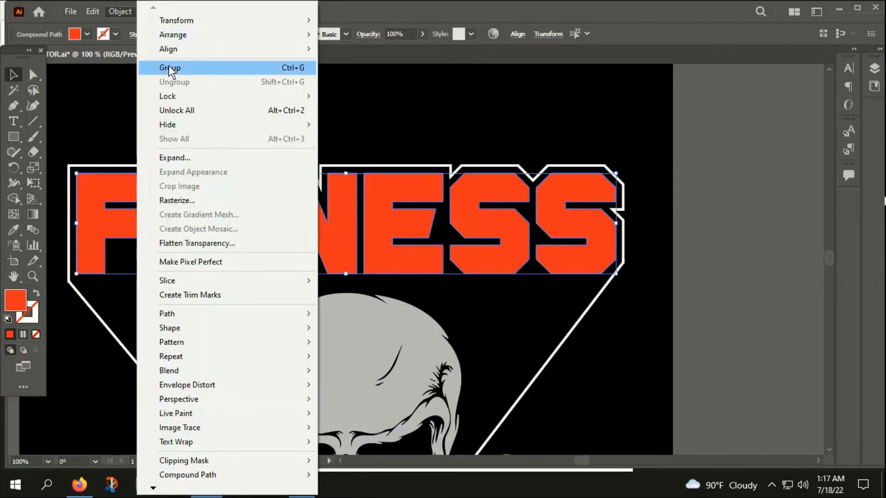
left_click(170, 67)
left_click(661, 315)
left_click_drag(656, 392, 754, 414)
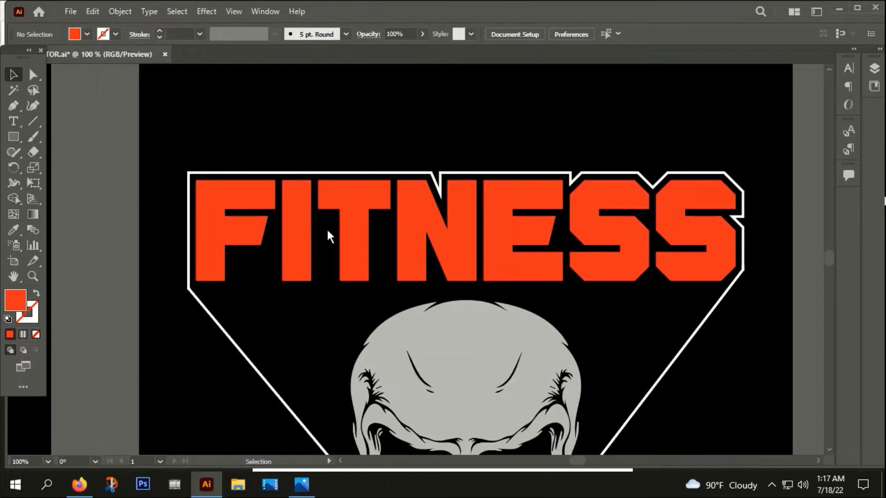
- Paste the cut white offset group in place behind the red FITNESS letter group and deselect it
left_click(296, 233)
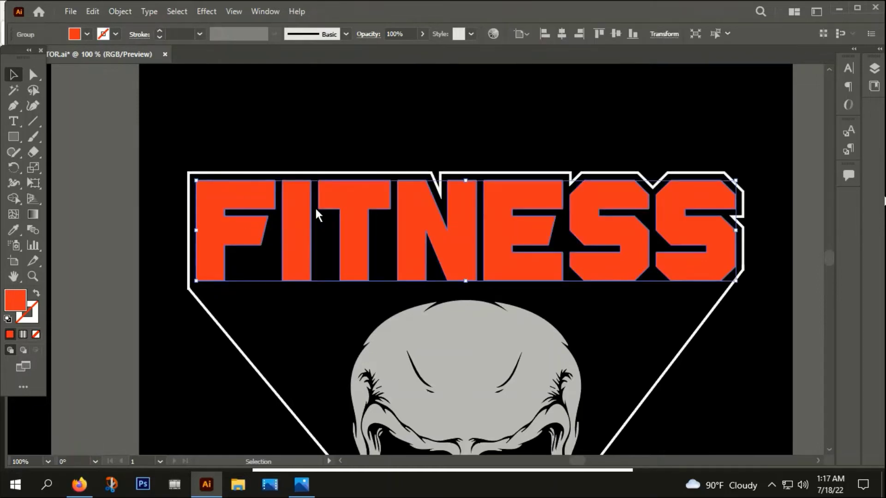
left_click(261, 302)
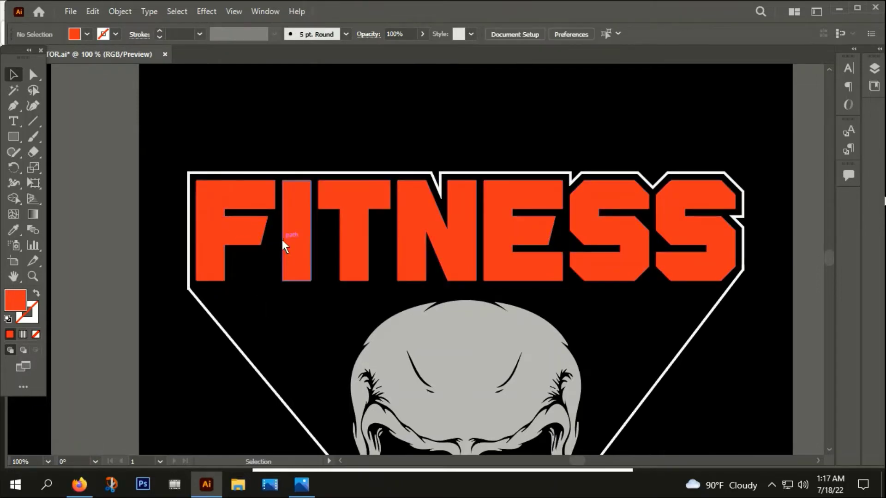
left_click(297, 240)
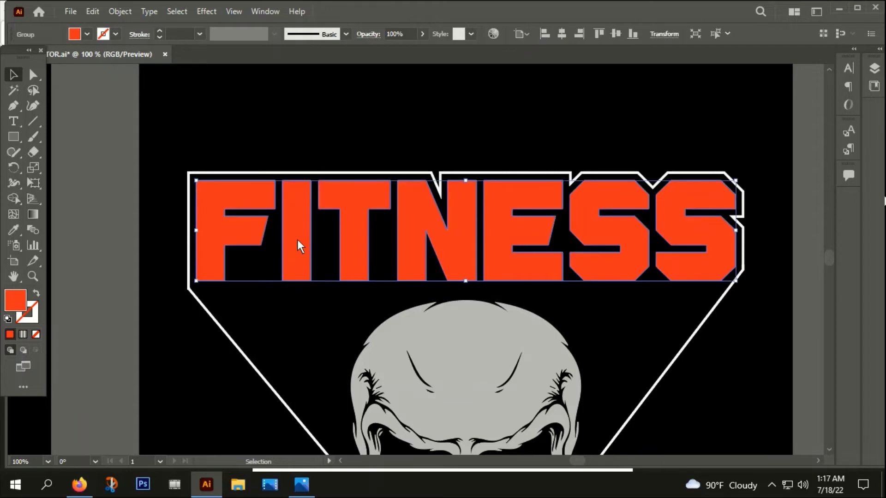
key("ctrl+b")
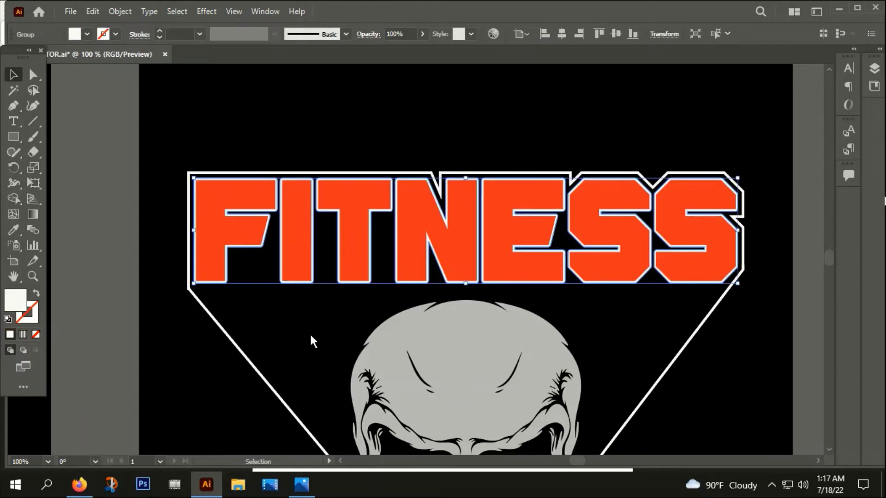
left_click(718, 335)
left_click_drag(748, 386, 734, 364)
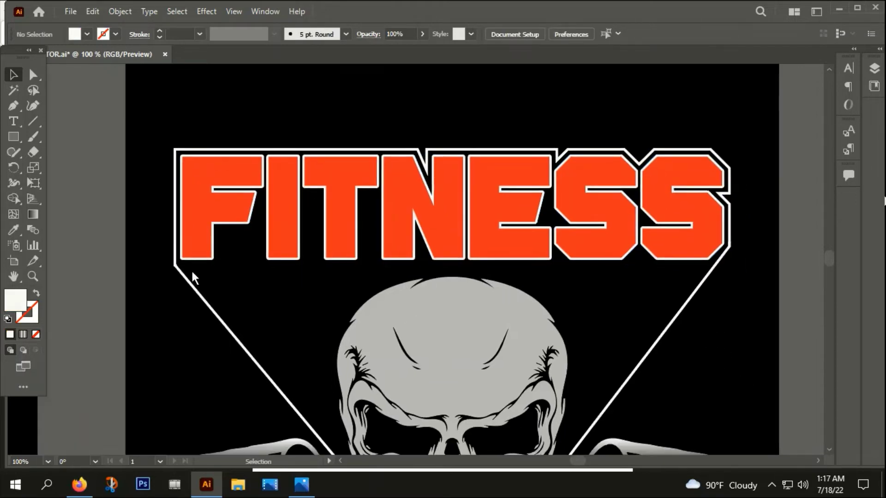
- Duplicate the white offset group behind the lettering and scale the copy proportionally about its centre to roughly a quarter size
left_click(212, 258)
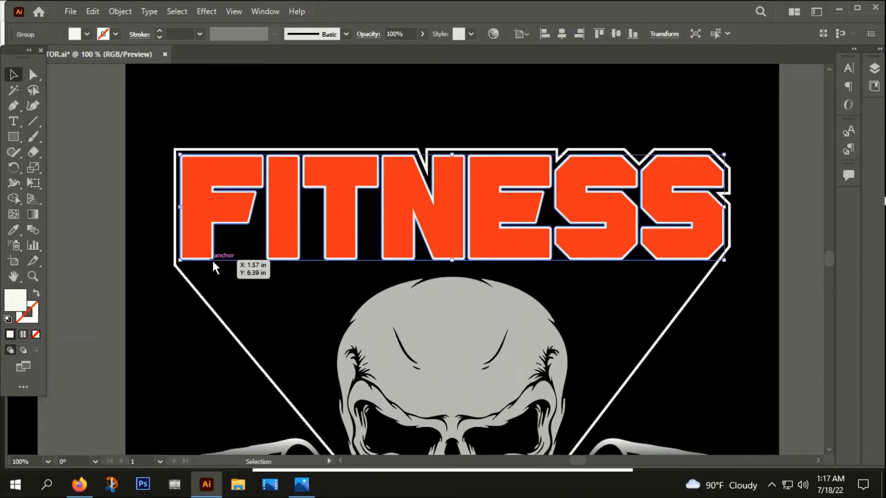
key("a")
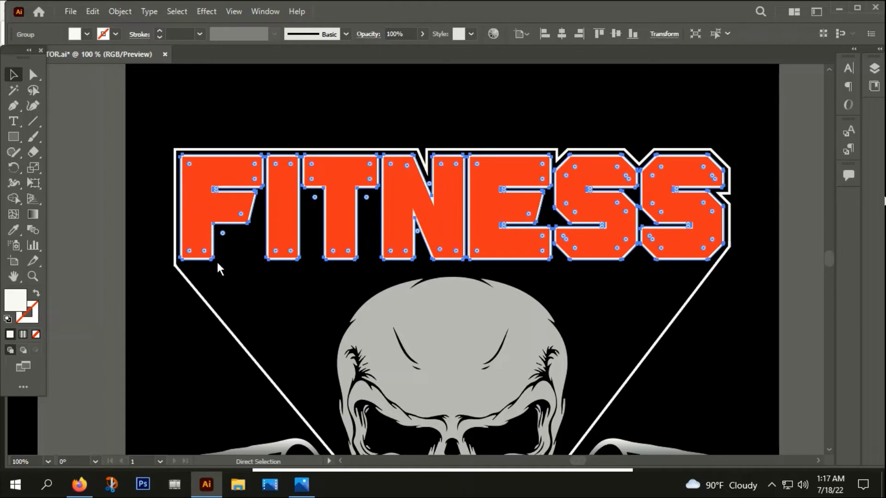
scroll(215, 259, "up", 1)
scroll(215, 255, "up", 1)
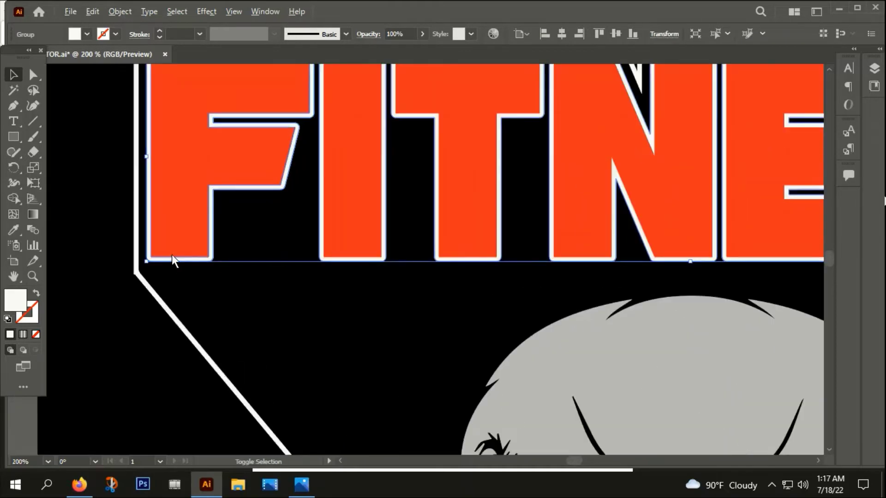
left_click_drag(149, 260, 536, 186)
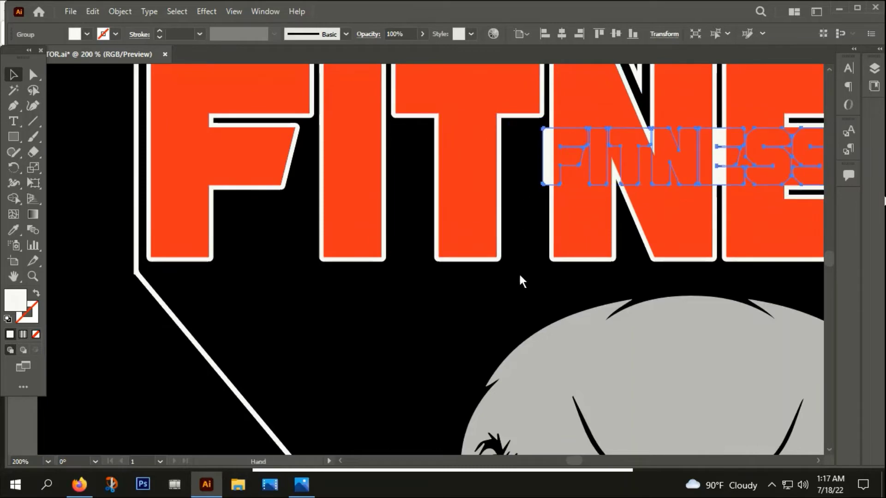
left_click_drag(519, 272, 358, 320)
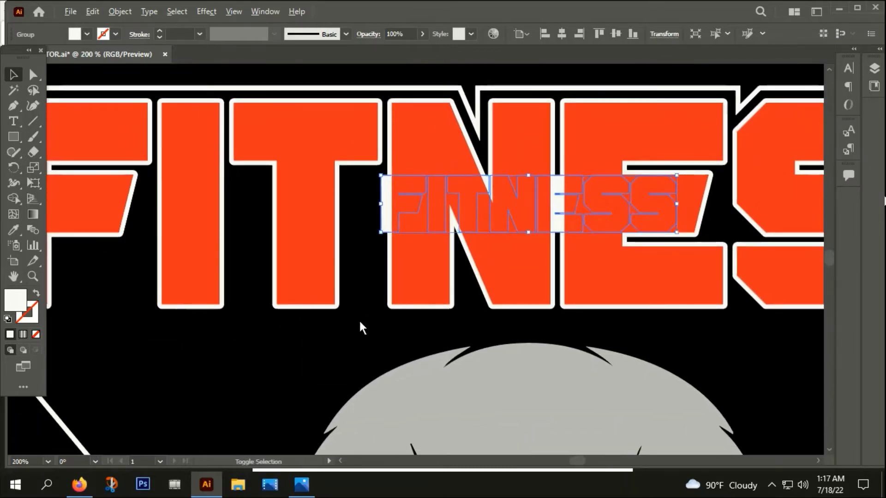
scroll(358, 319, "down", 2)
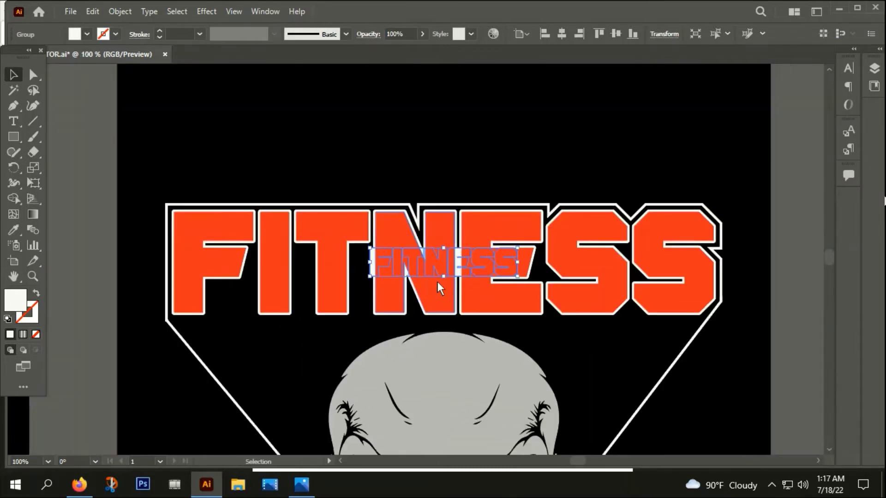
- Recolour the small FITNESS copy with the orange-red sampled from the large letters and move it slightly upward
key("i")
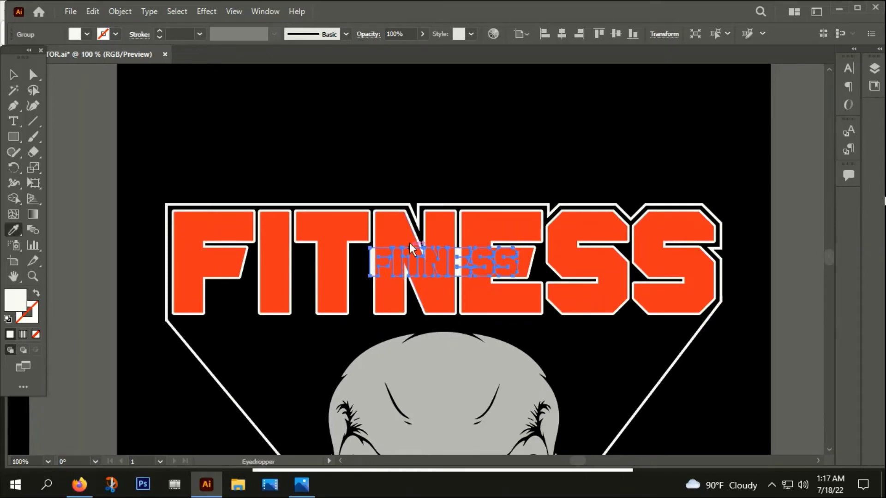
left_click(394, 231)
left_click(12, 77)
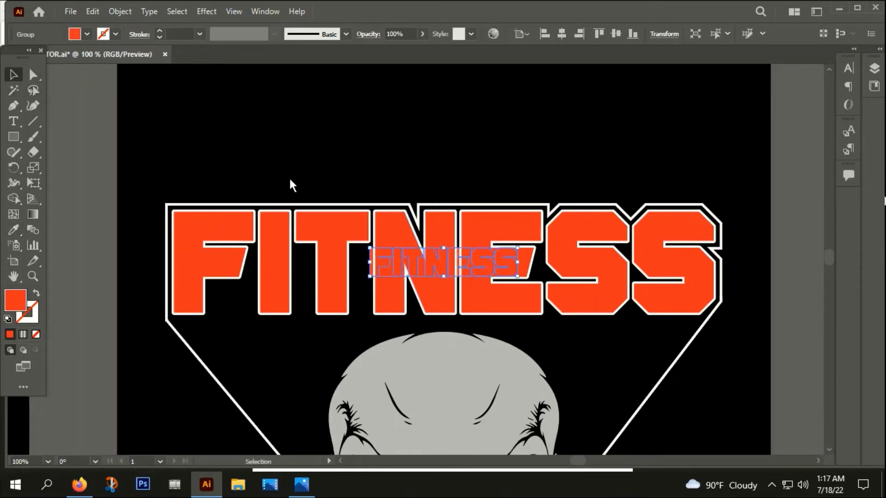
scroll(390, 231, "up", 3)
left_click_drag(331, 320, 328, 270)
scroll(329, 270, "down", 3)
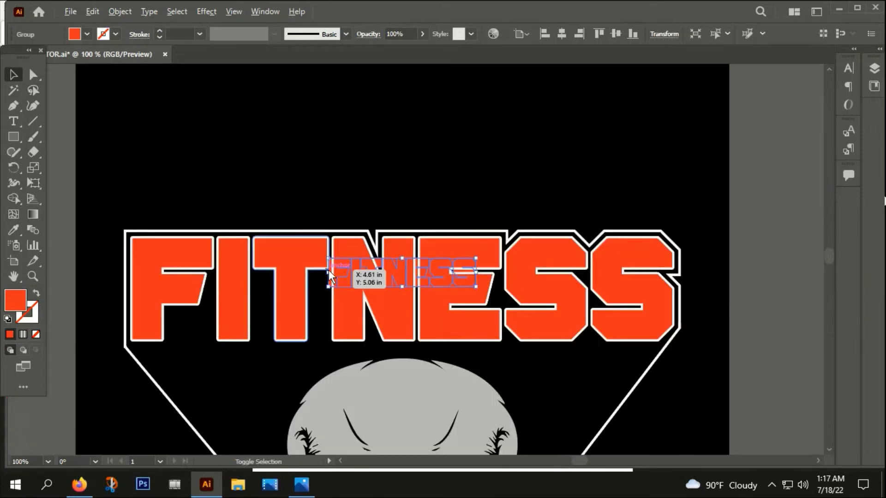
- Select the large white offset group with the small copy and set the blend spacing to 300 specified steps
scroll(312, 358, "up", 2)
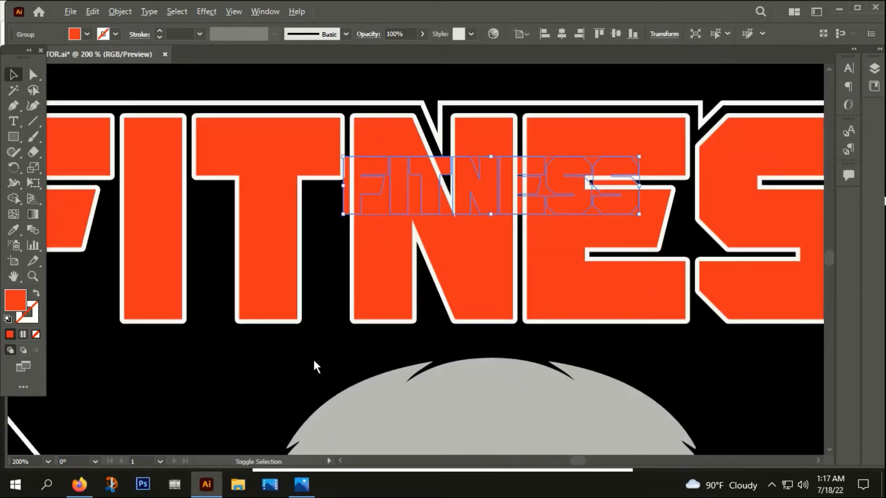
left_click(300, 322, "shift")
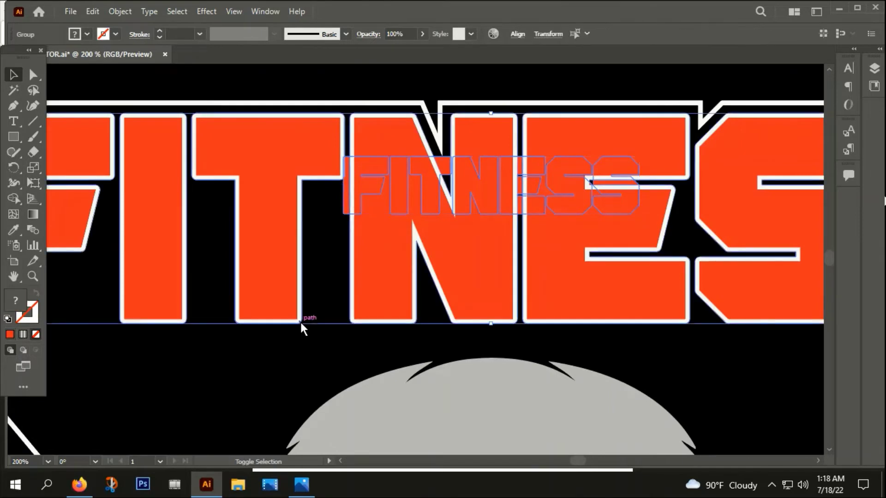
left_click(116, 12)
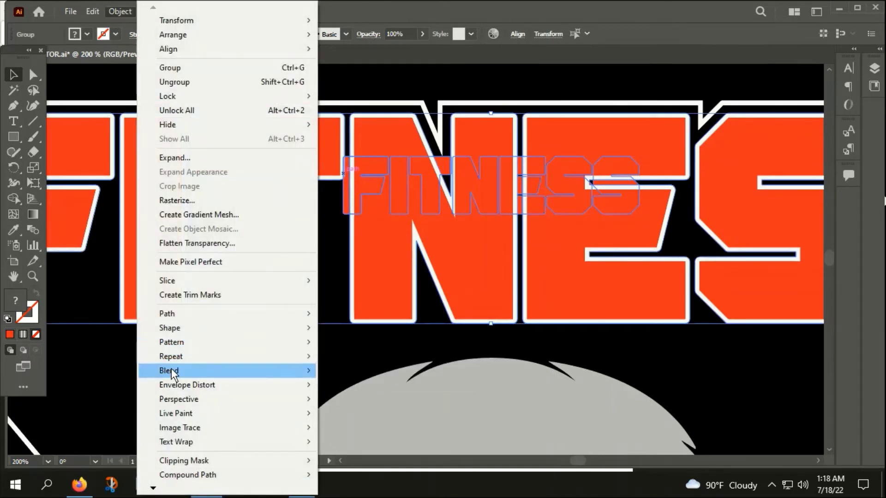
mouse_move(171, 369)
left_click(401, 402)
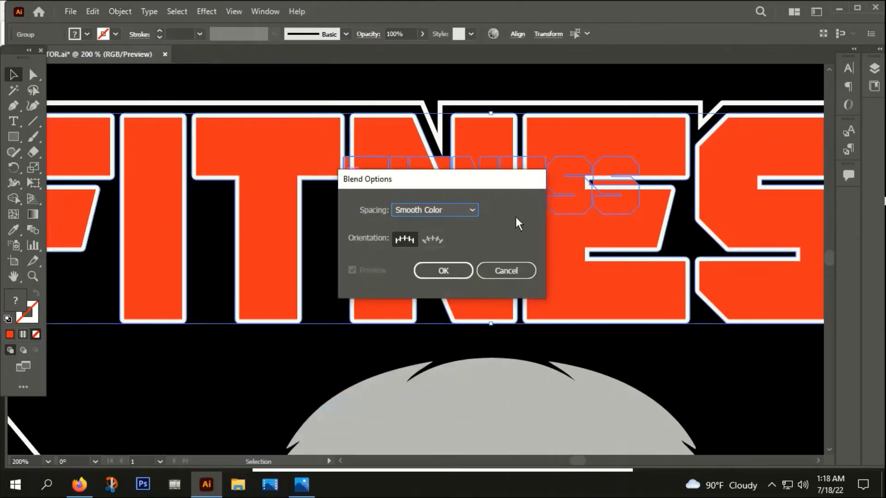
left_click(448, 209)
left_click(432, 239)
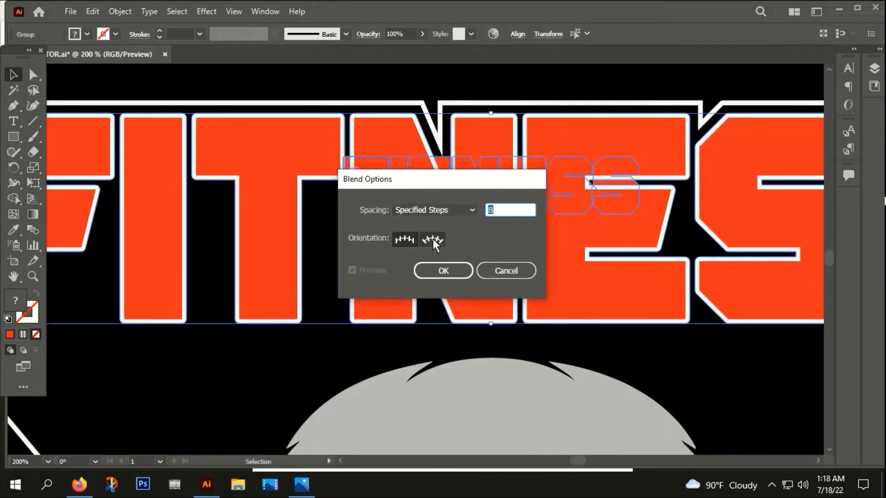
type("300")
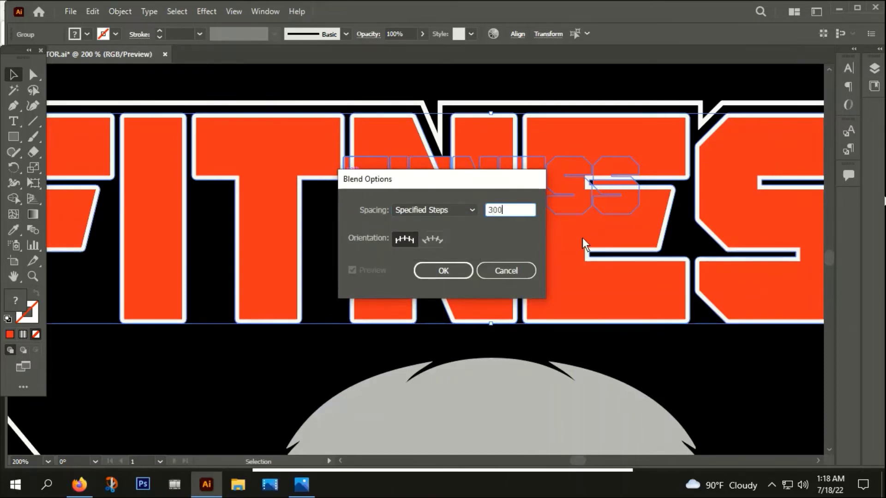
left_click(445, 272)
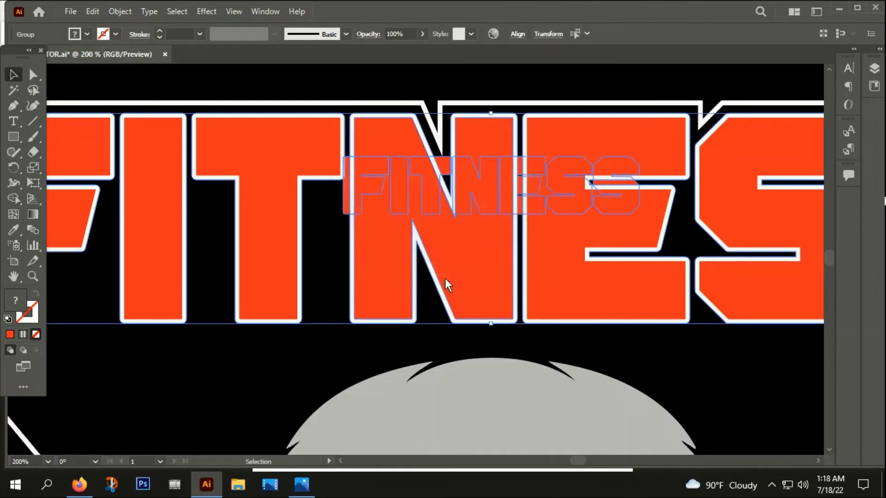
- Make a blend between the large white offset group and the small orange-red FITNESS copy
left_click(119, 11)
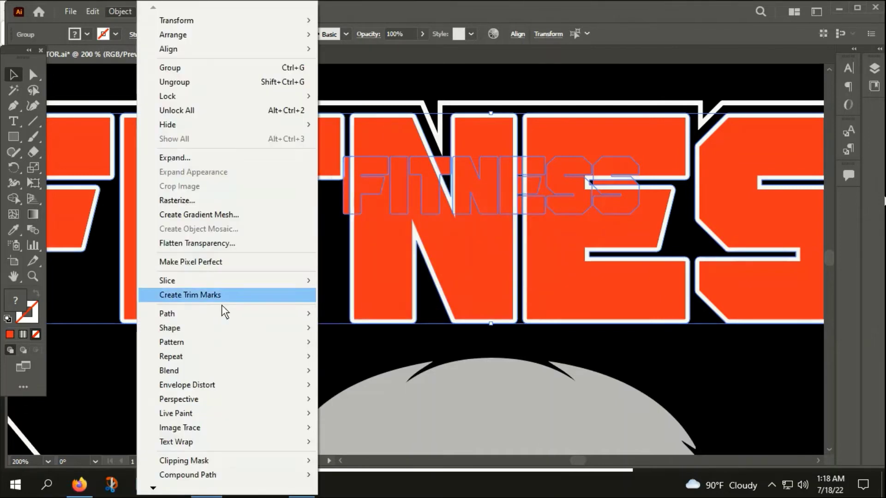
mouse_move(178, 374)
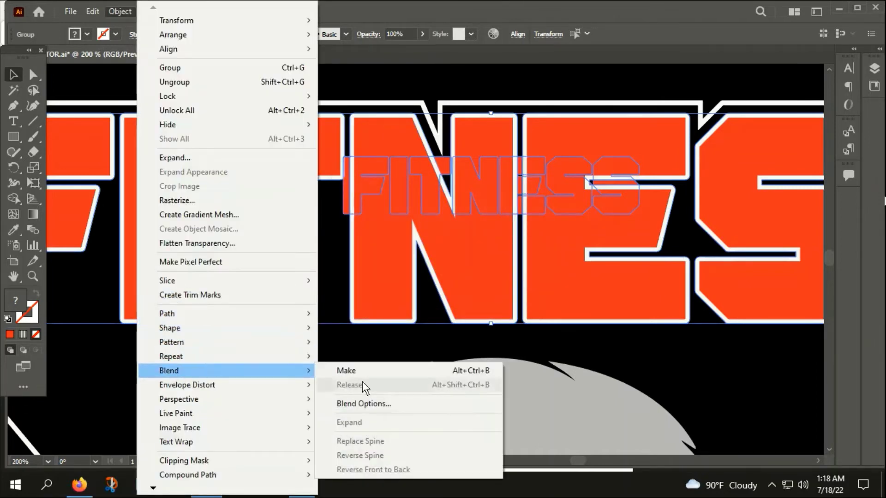
left_click(352, 372)
scroll(433, 233, "down", 3)
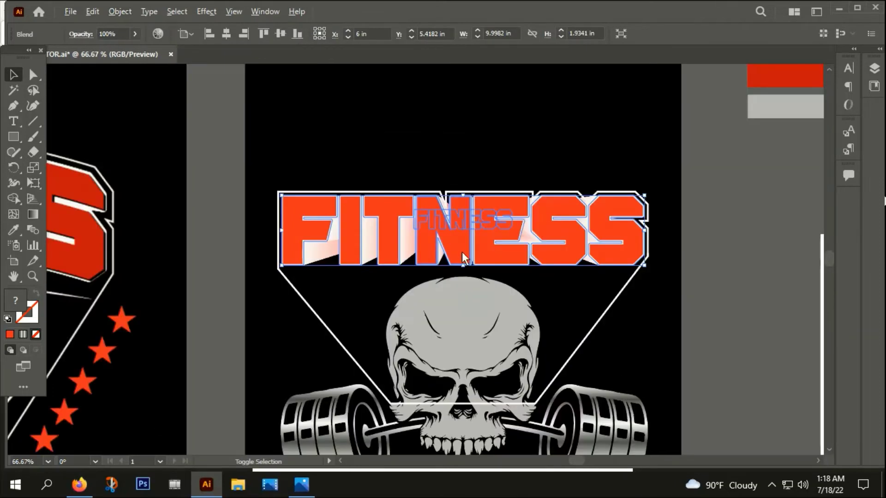
- Place a copy of the front FITNESS lettering directly behind it and nudge it slightly right and down
left_click(691, 328)
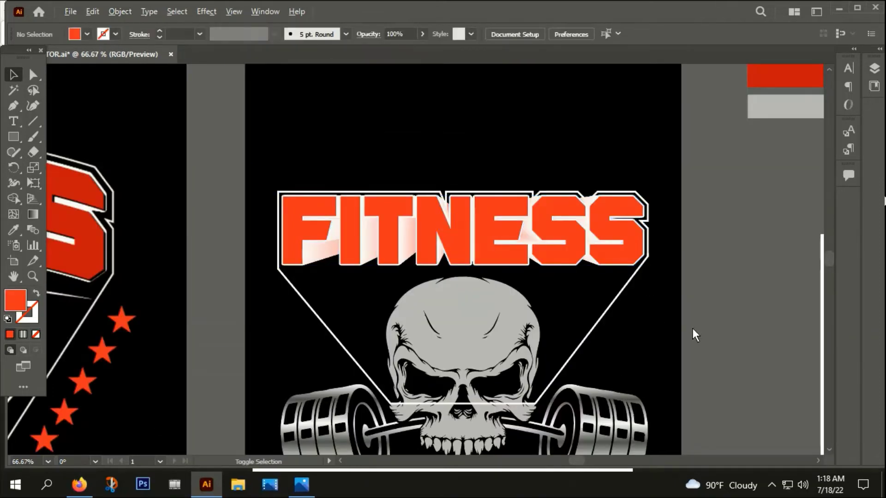
scroll(693, 328, "down", 1)
left_click_drag(724, 389, 744, 317)
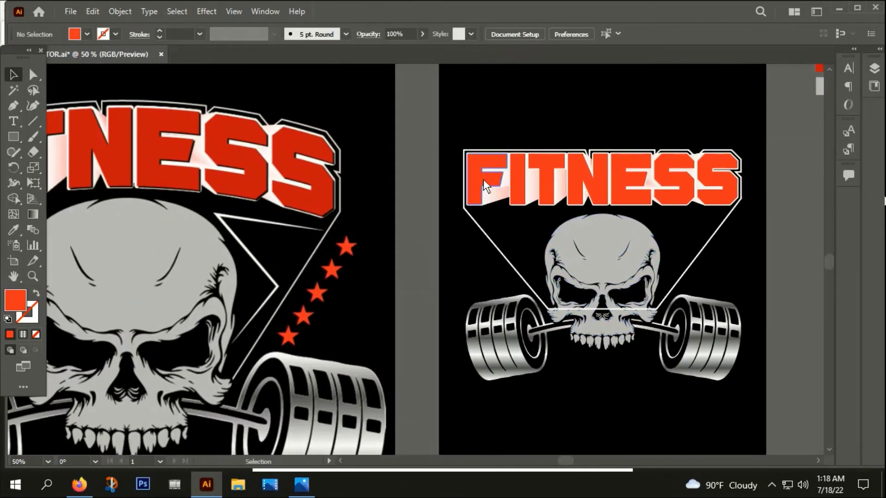
left_click(483, 179)
key("a")
scroll(478, 185, "up", 2)
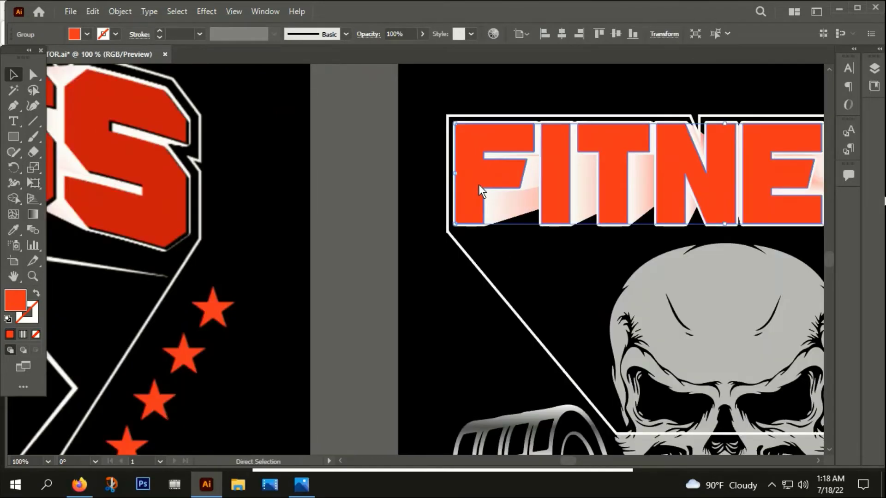
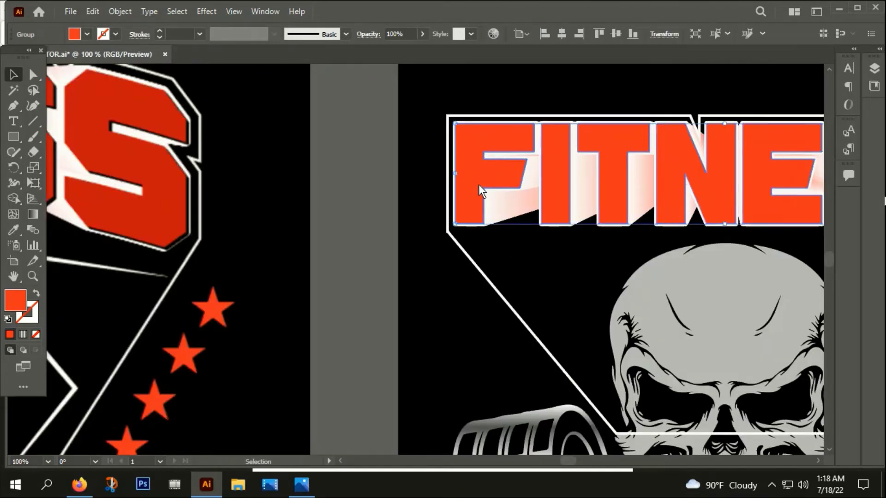
key("Right")
key("Right")
key("Right")
key("Down")
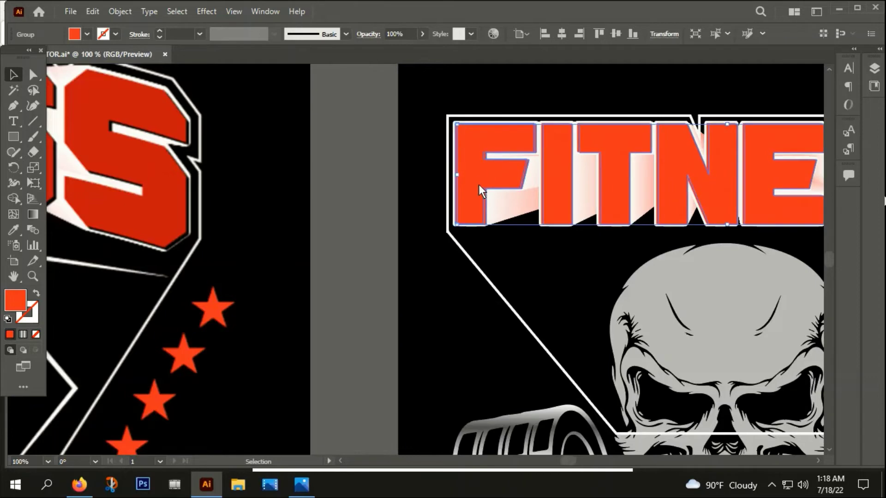
key("Down")
key("Down")
key("Down")
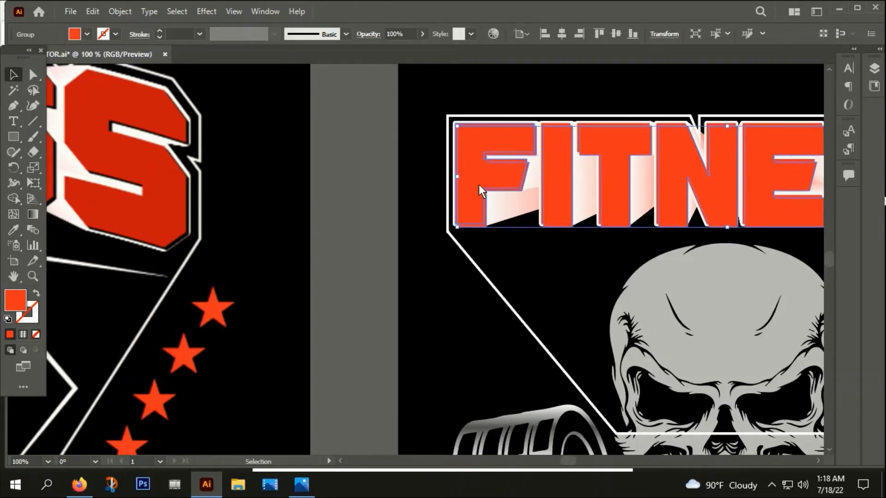
- Colour the nudged lettering copy black, sampled from the artboard background, and deselect it
key("i")
left_click(455, 312)
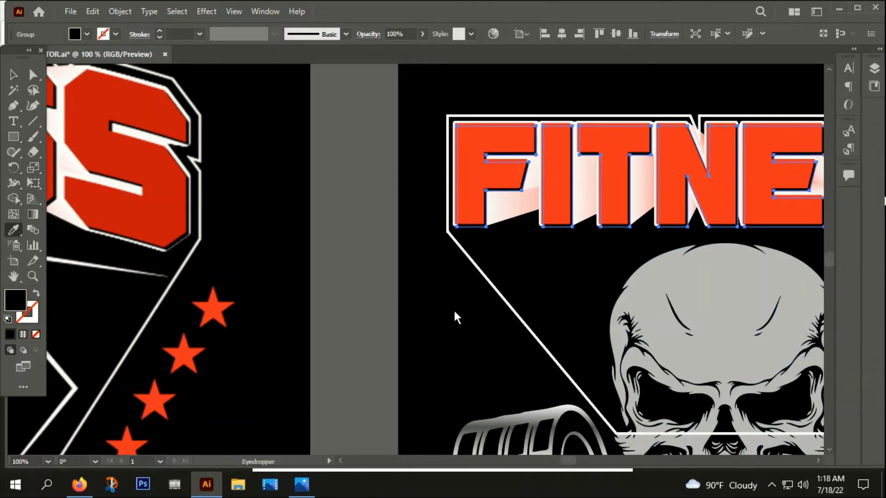
left_click(13, 74)
left_click(353, 200)
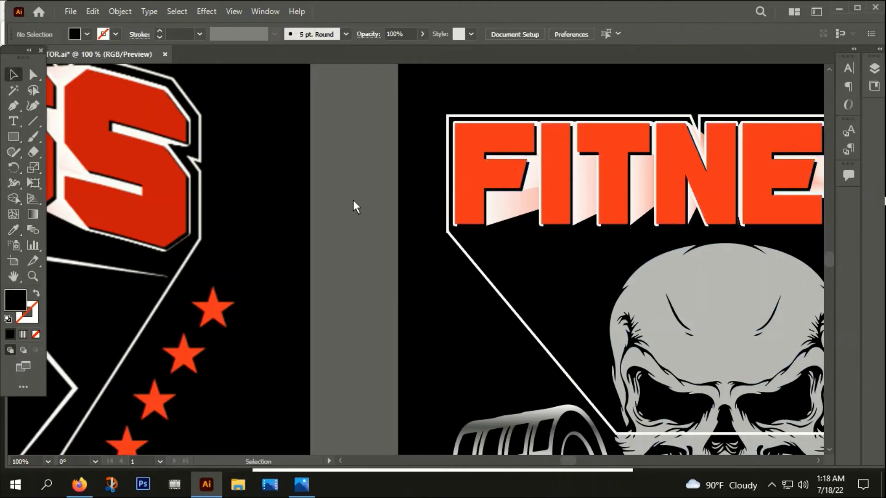
- Recolour the front FITNESS lettering with the darker red sampled from the palette swatch beside the artboard
scroll(352, 200, "down", 3)
mouse_move(639, 327)
left_mouse_down()
mouse_move(647, 278)
mouse_move(662, 259)
mouse_move(648, 254)
mouse_move(634, 327)
left_mouse_up()
scroll(641, 275, "down", 1)
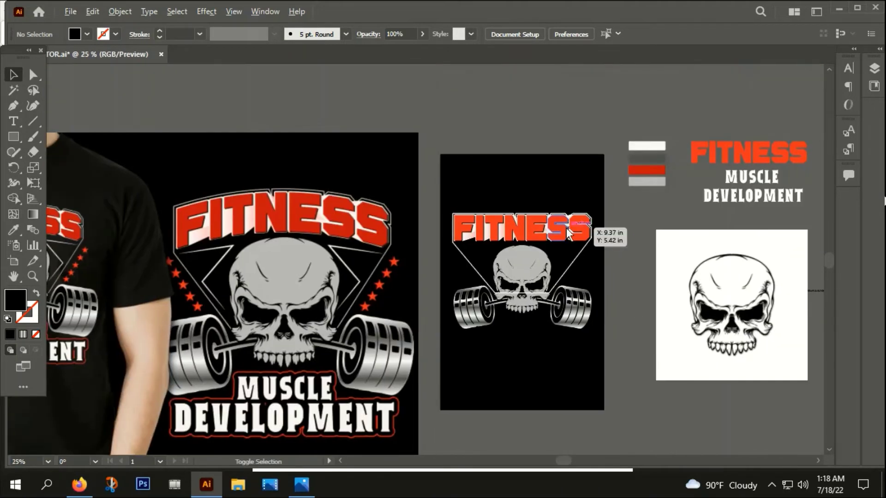
scroll(563, 227, "up", 2)
left_click(505, 222)
key("i")
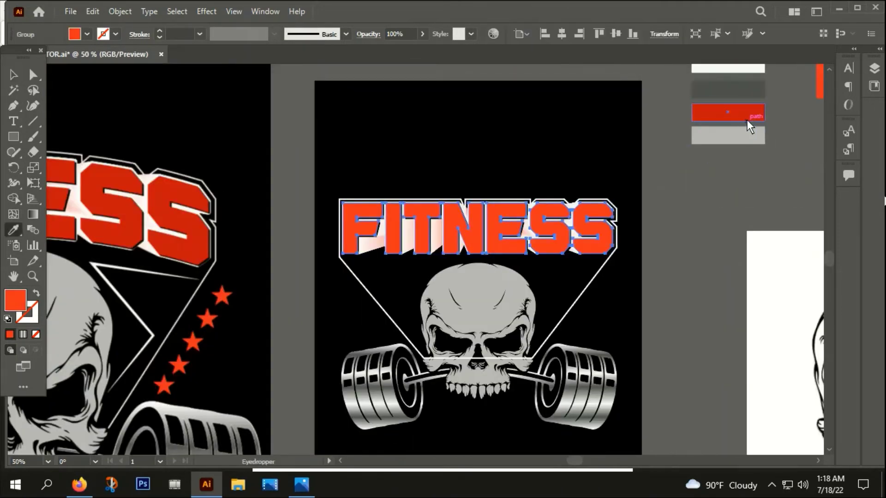
left_click(740, 111)
left_click(14, 74)
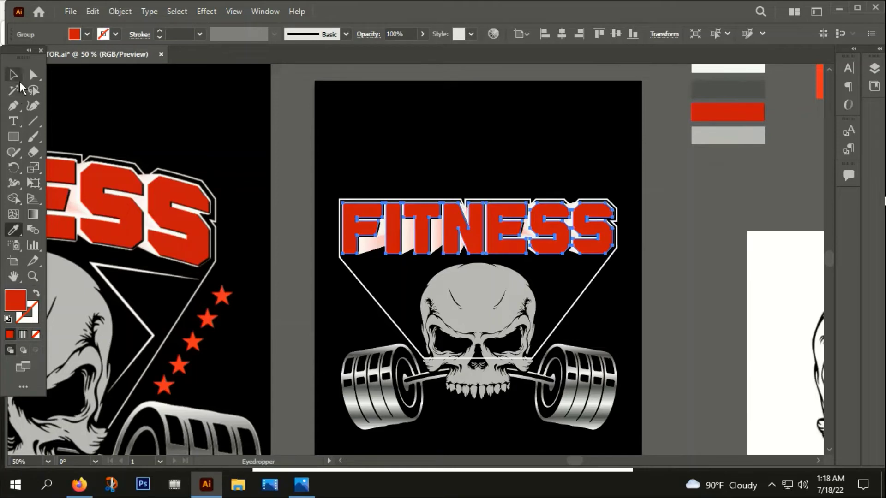
left_click(370, 147)
- With nothing selected, set the drawing colours to no fill and an off-white F9F4F5 stroke
scroll(401, 176, "down", 2)
left_click_drag(488, 400, 530, 385)
scroll(473, 251, "up", 1)
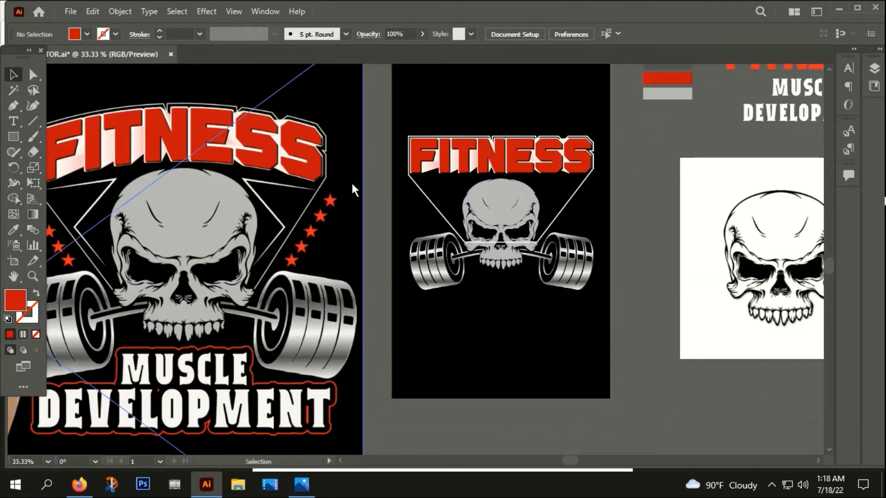
left_click(37, 294)
double_click(29, 313)
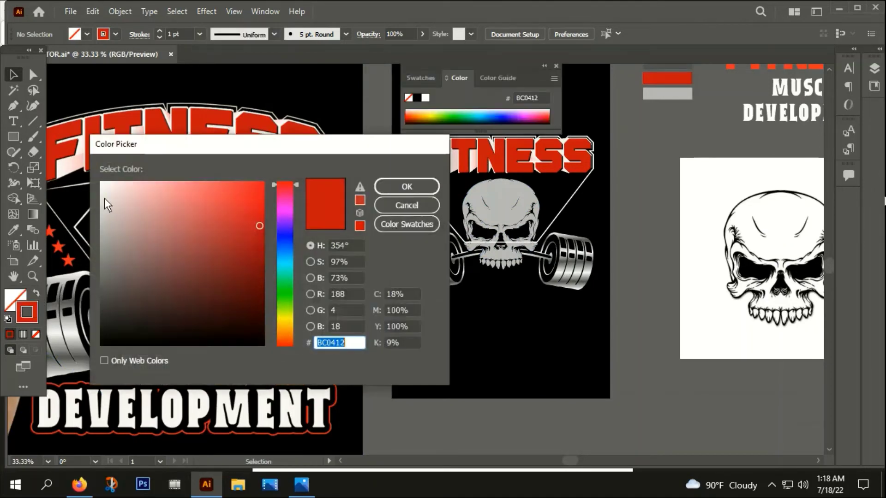
type("F9F4F5")
left_click(406, 187)
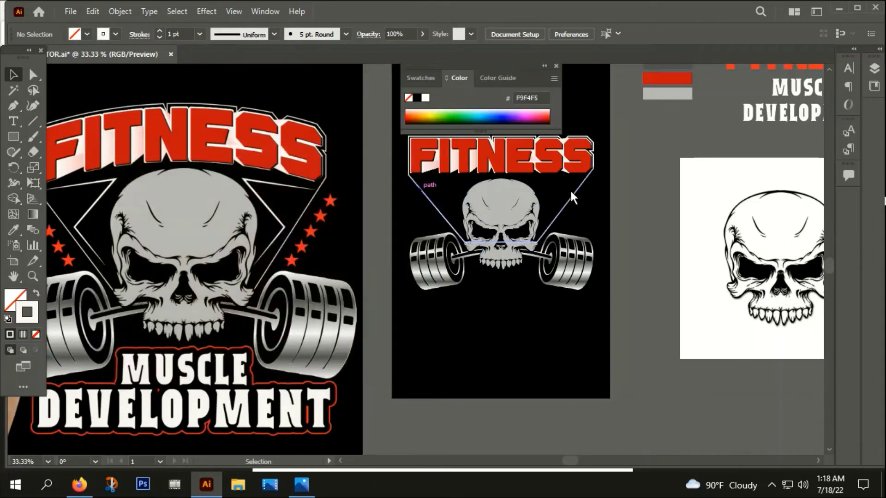
- Draw an open three-segment angular accent line with the Pen tool between the FITNESS lettering, left frame edge and skull
left_click(14, 106)
scroll(410, 182, "up", 4)
left_click(432, 167)
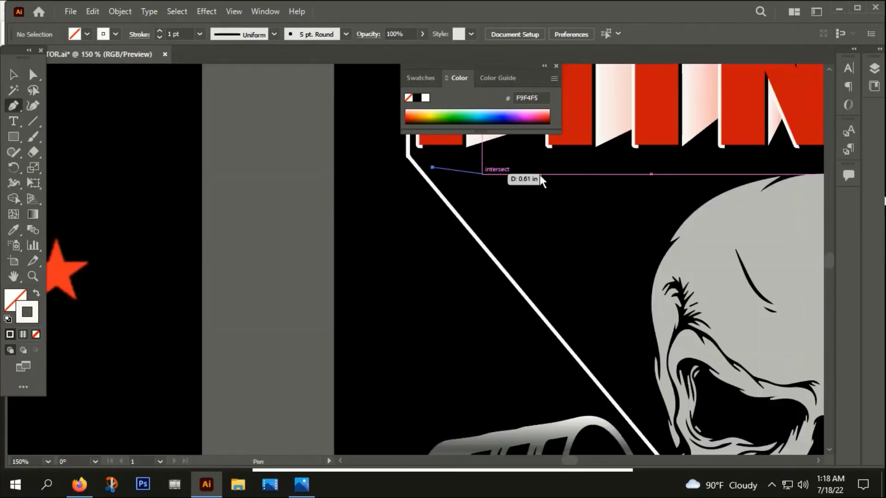
left_click(699, 167)
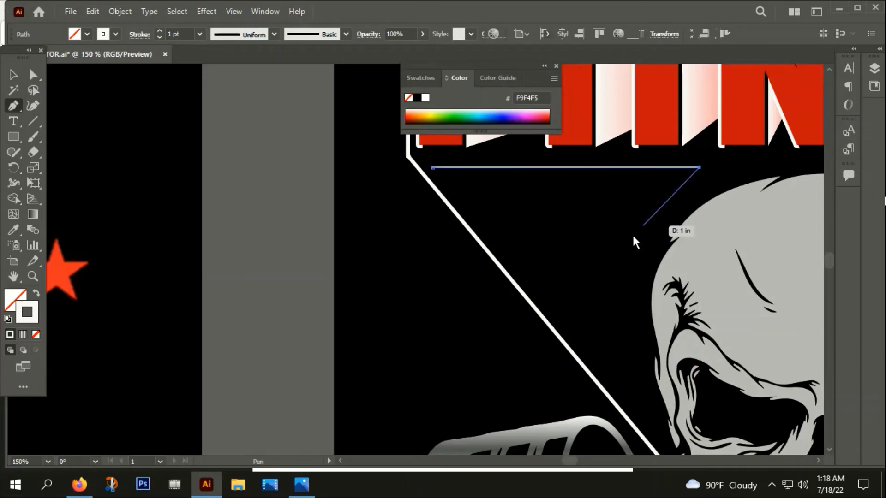
left_click(528, 269)
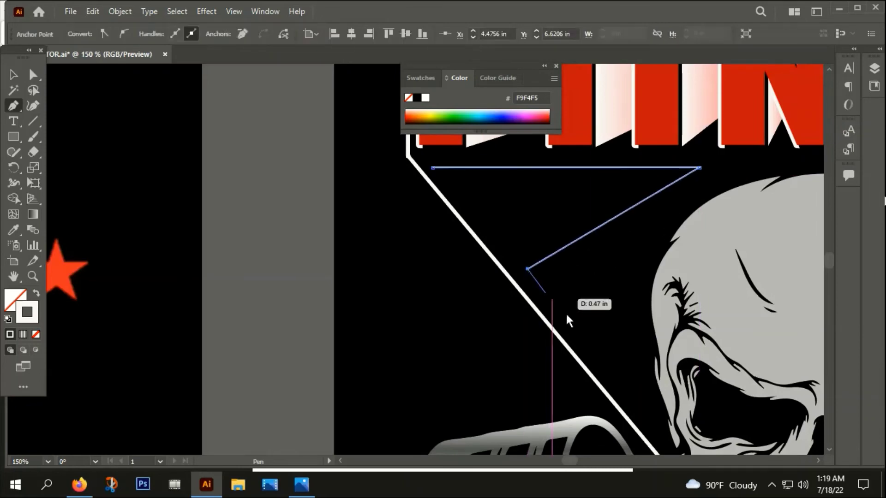
left_click(640, 412)
left_click(14, 75)
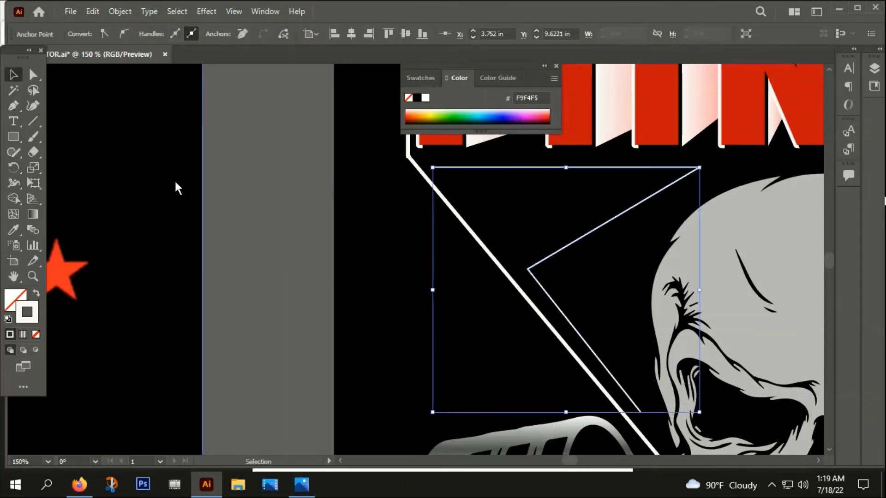
left_click(175, 184)
- Set the stroke weight of the angular accent line to 7 pt
left_click(601, 228)
left_click(602, 226)
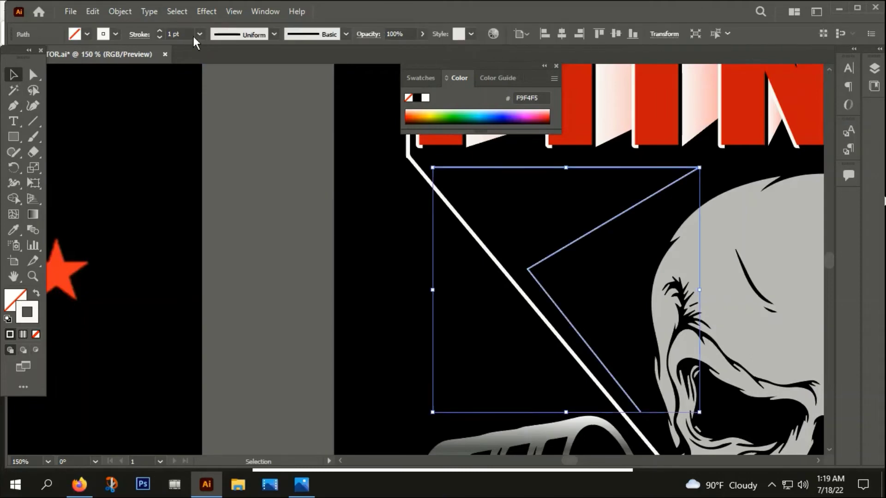
left_click(160, 30)
left_click(160, 30)
left_click(159, 29)
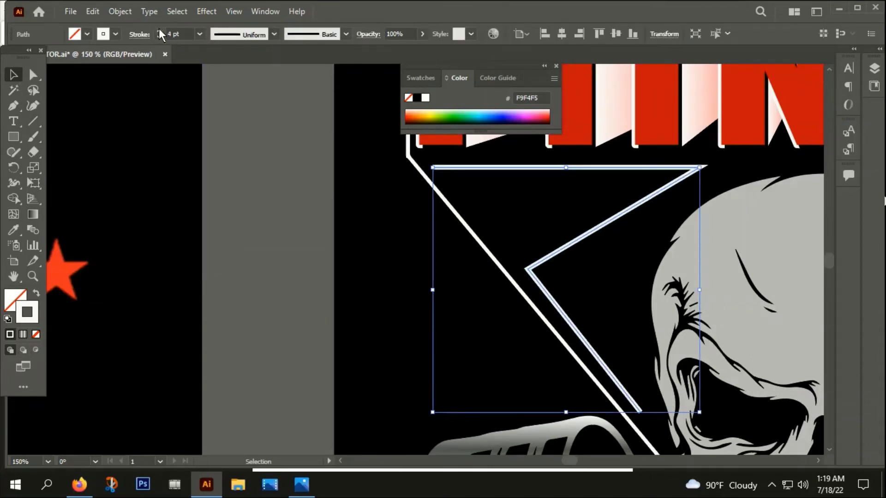
left_click(159, 31)
left_click(158, 30)
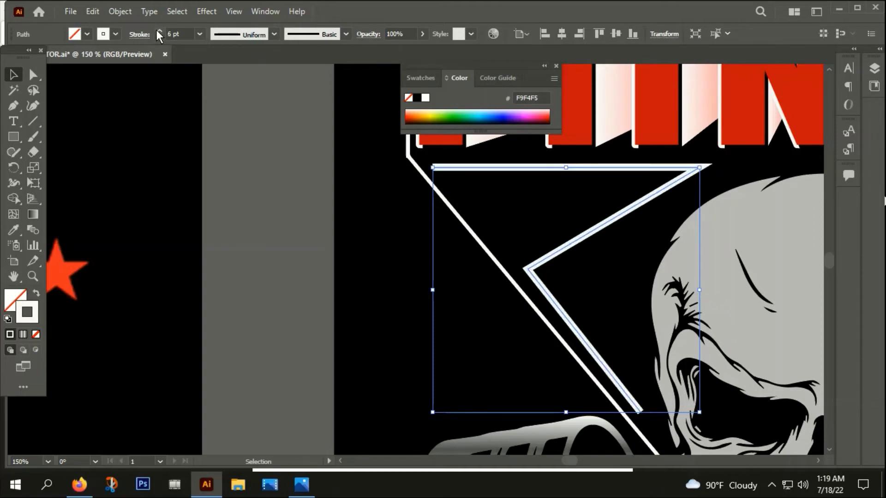
left_click(159, 31)
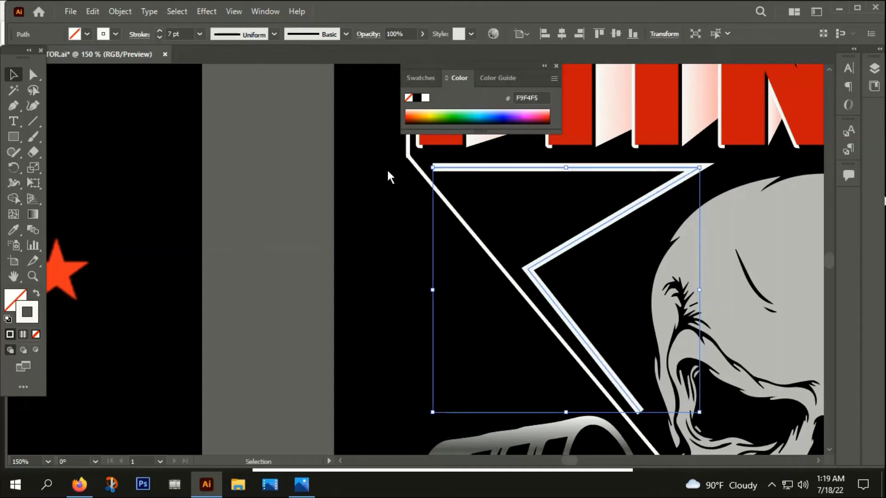
- Apply the lens-shaped variable width profile to the accent line's stroke so both ends taper
key("ctrl+minus")
key("ctrl+minus")
key("ctrl+minus")
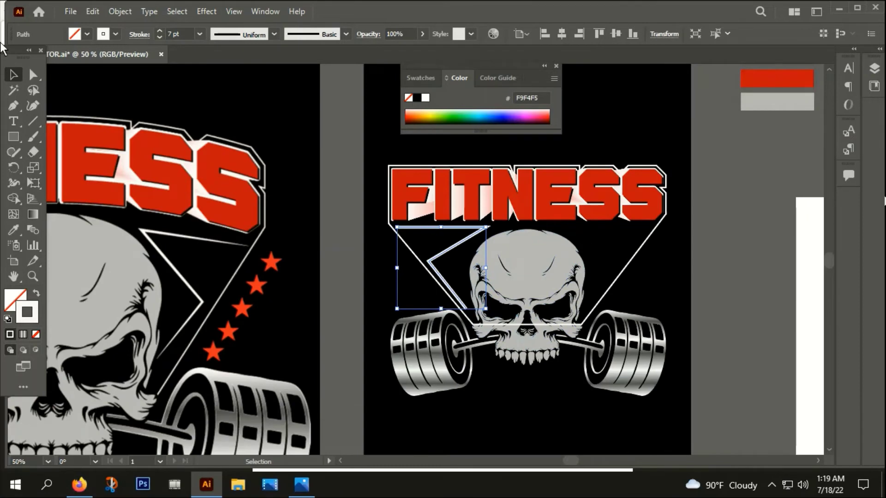
left_click(275, 36)
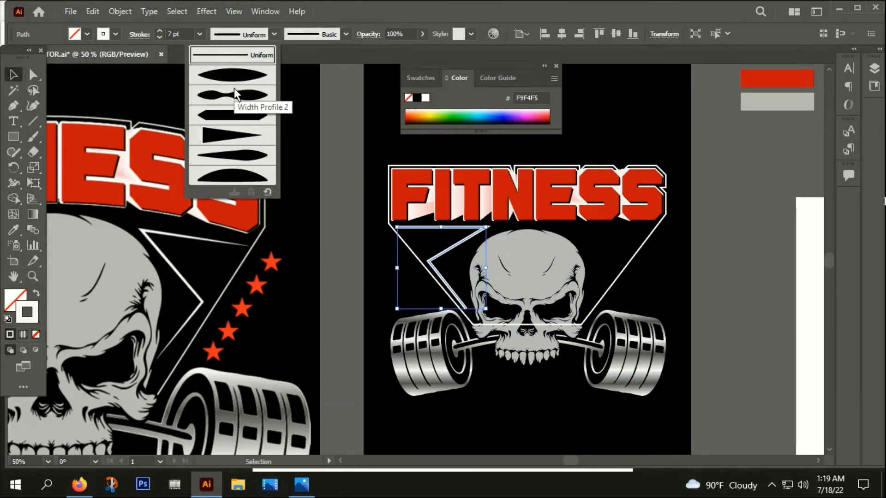
left_click(240, 74)
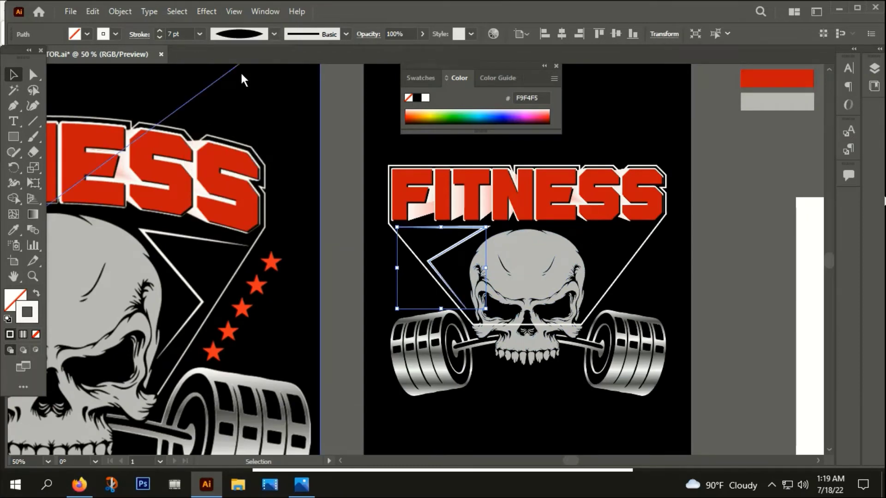
- Make a vertically reflected copy of the accent line and move it to the matching place right of the skull
right_click(454, 251)
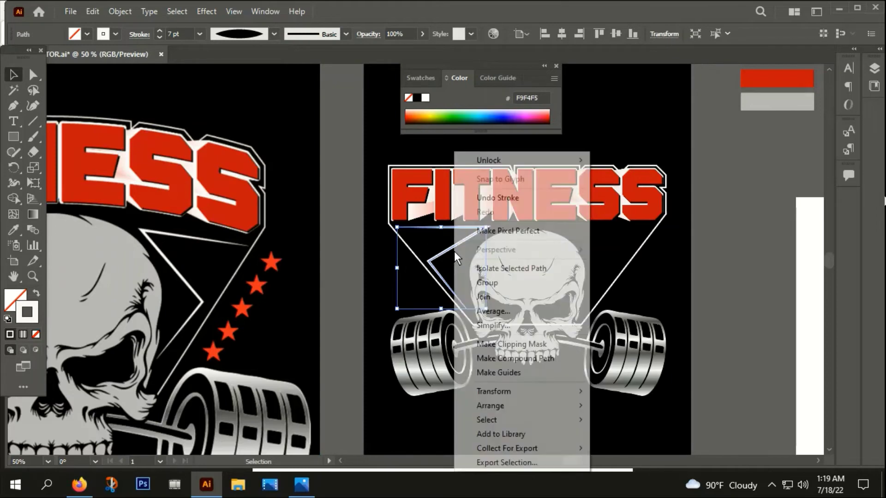
mouse_move(489, 392)
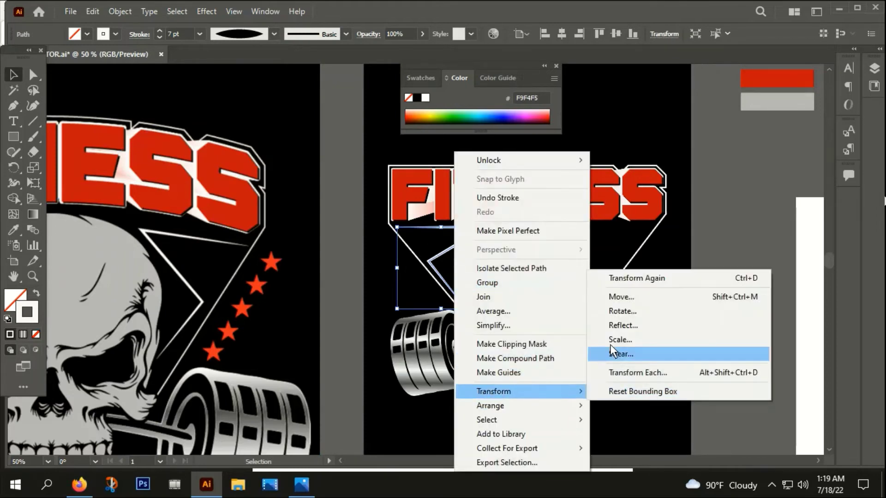
left_click(622, 327)
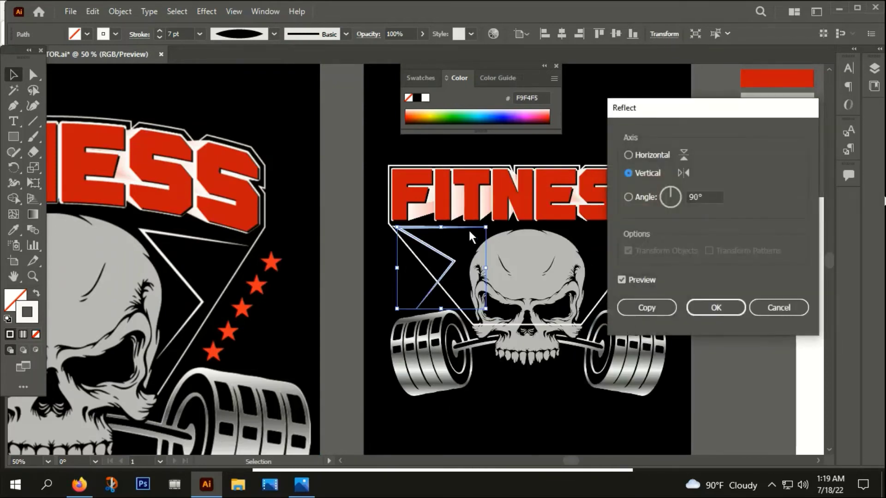
left_click(659, 314)
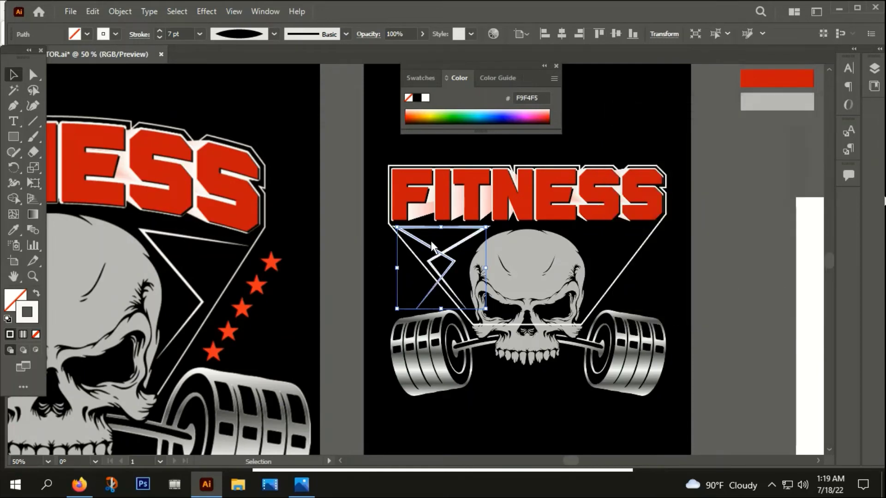
left_click_drag(589, 241, 589, 240)
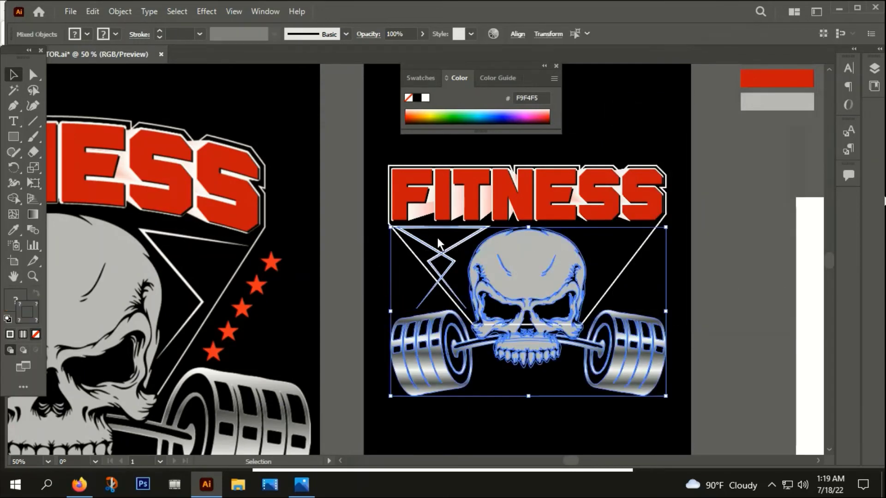
left_click(437, 237)
left_click_drag(432, 248, 595, 247)
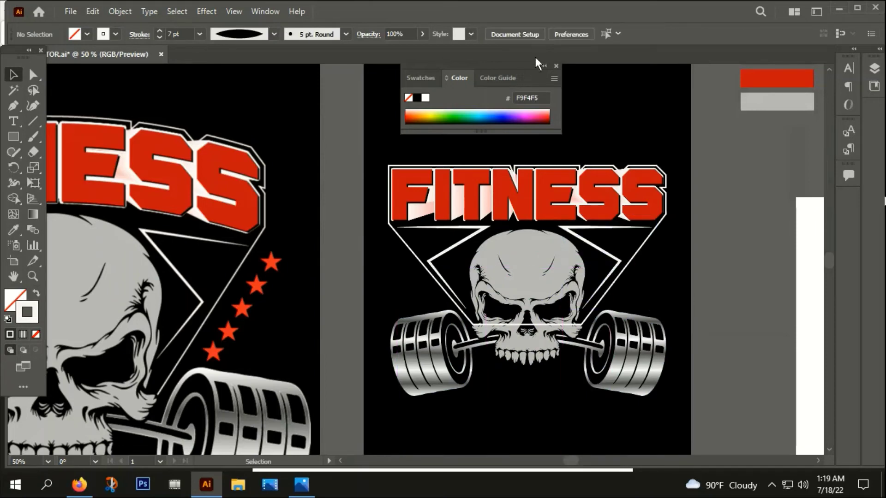
- Show the rulers, check the accent lines' lower tips against a temporary horizontal guide, and delete the guide
key("ctrl+r")
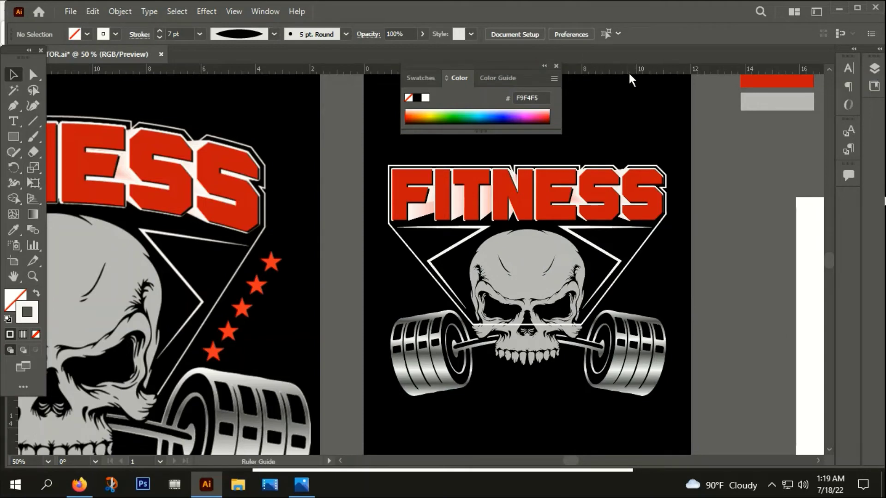
left_click_drag(629, 74, 639, 310)
left_click(638, 308)
scroll(522, 316, "up", 5)
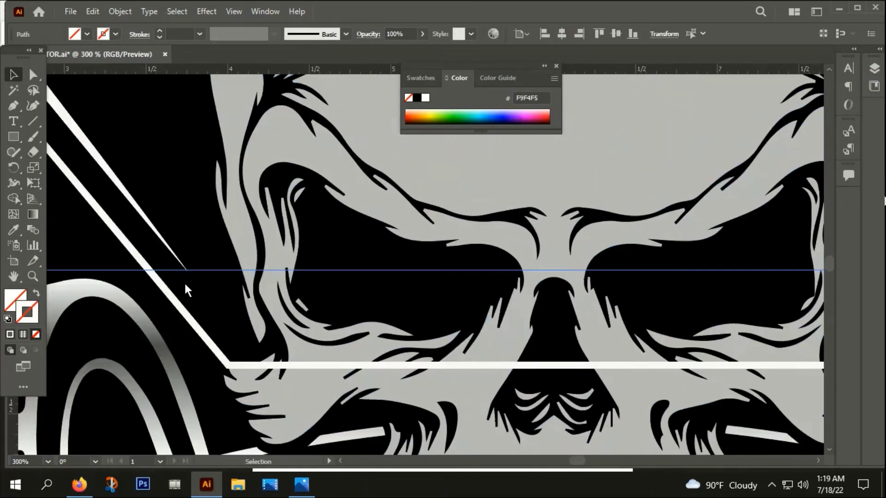
scroll(180, 270, "down", 7)
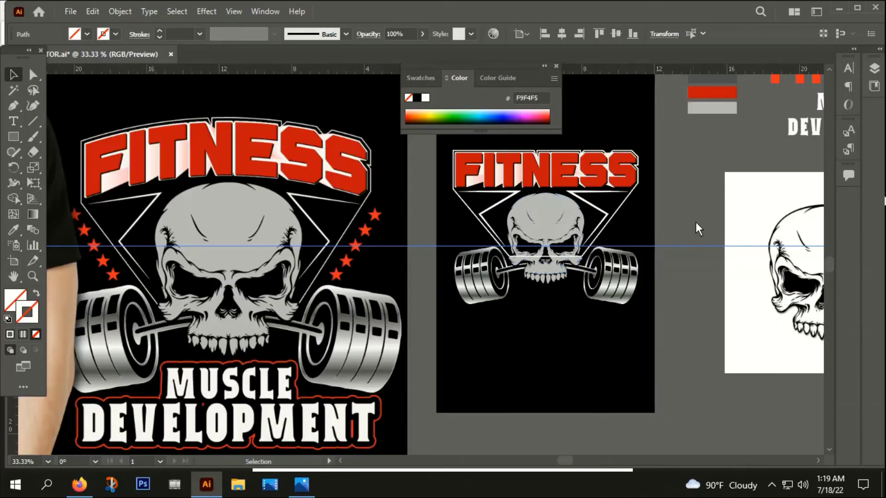
key("Delete")
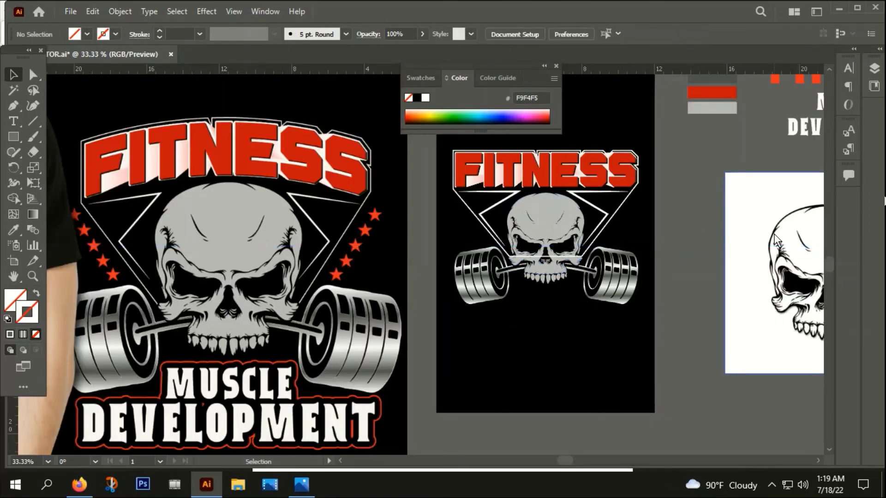
- Draw a small five-pointed star just outside the white frame, below the F of FITNESS
left_click_drag(704, 387, 764, 414)
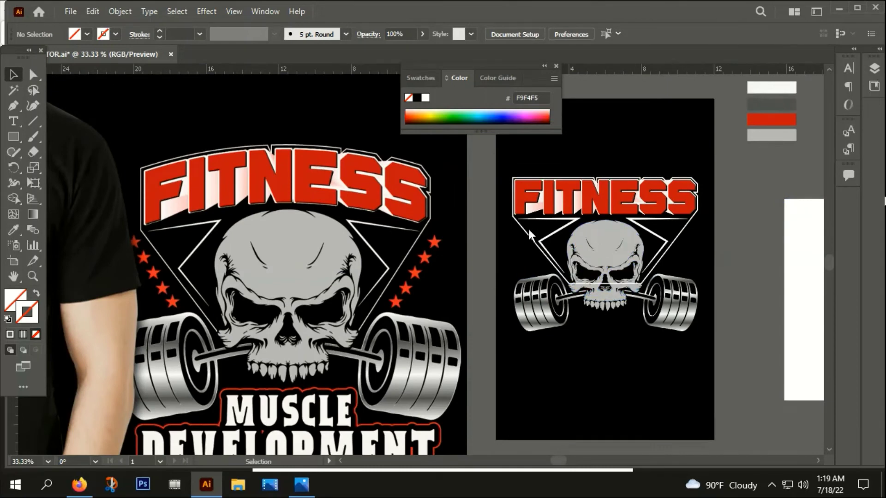
scroll(539, 265, "up", 2)
left_click_drag(538, 261, 507, 297)
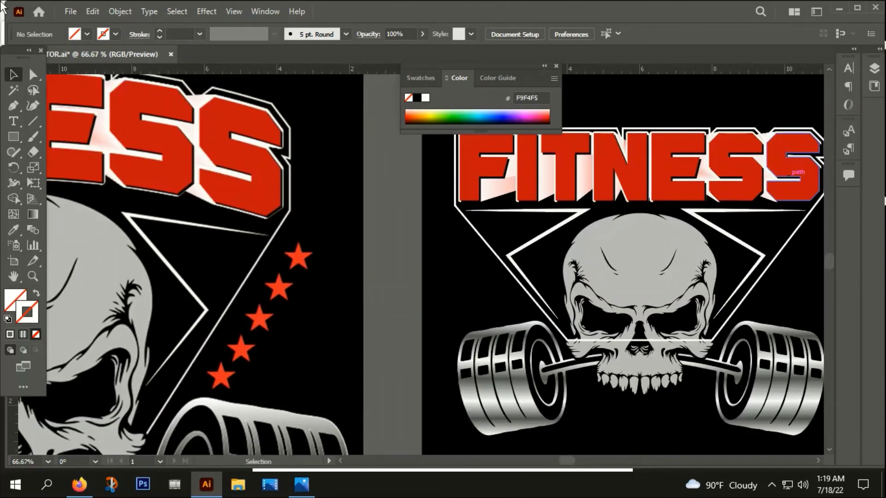
left_click_drag(10, 133, 55, 198)
scroll(458, 235, "up", 1)
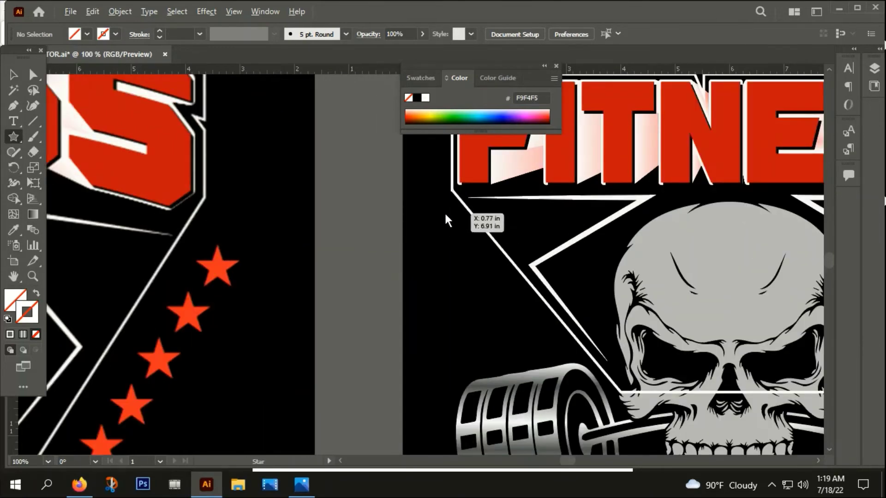
left_click_drag(444, 212, 449, 223)
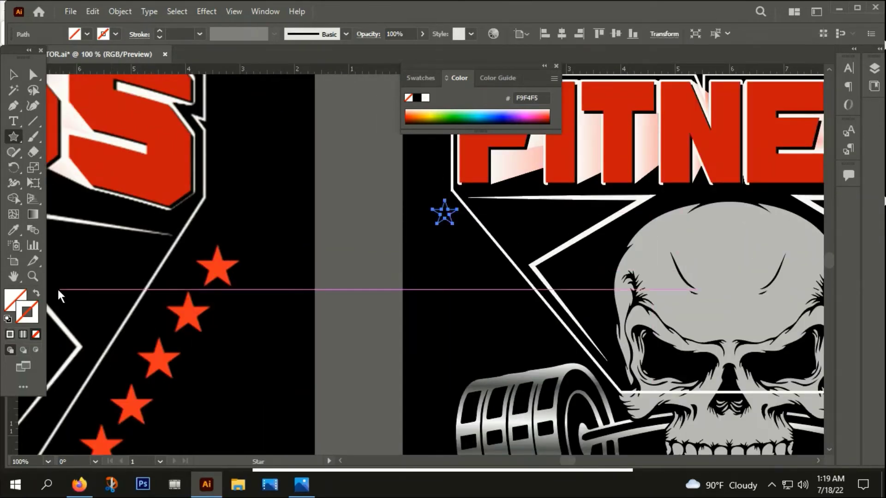
- Fill the new star with off-white F9F9F9 and deselect it
double_click(17, 294)
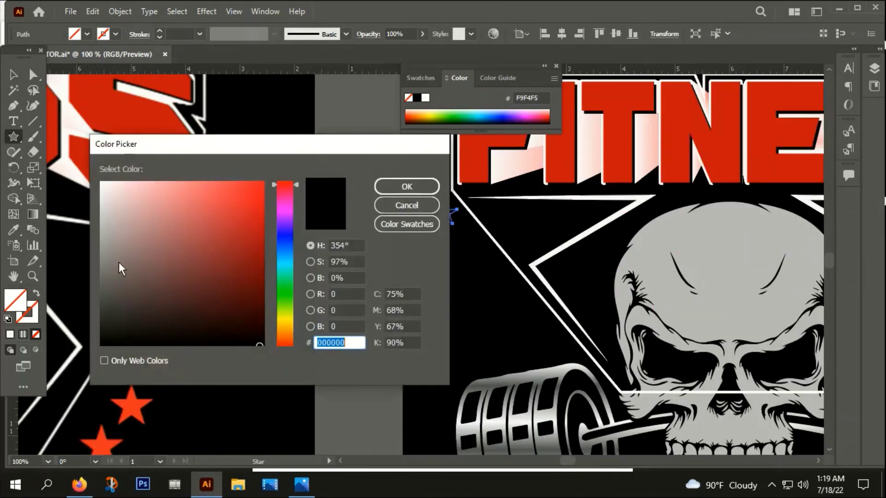
left_click(101, 184)
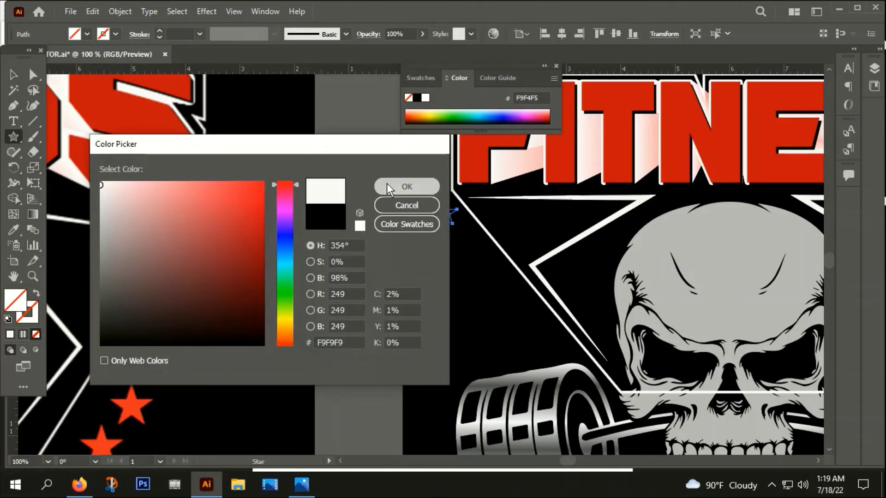
left_click(392, 185)
key("v")
left_click(398, 263)
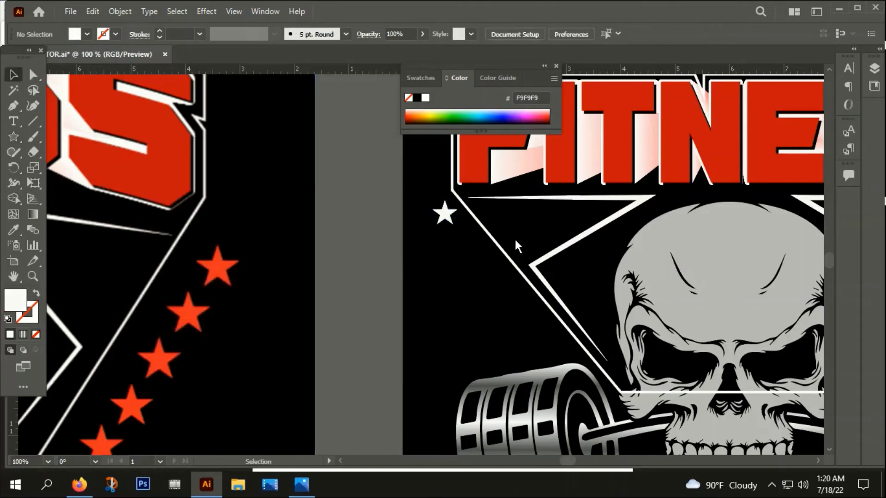
scroll(512, 240, "up", 3)
left_click_drag(319, 161, 372, 247)
scroll(372, 248, "down", 5)
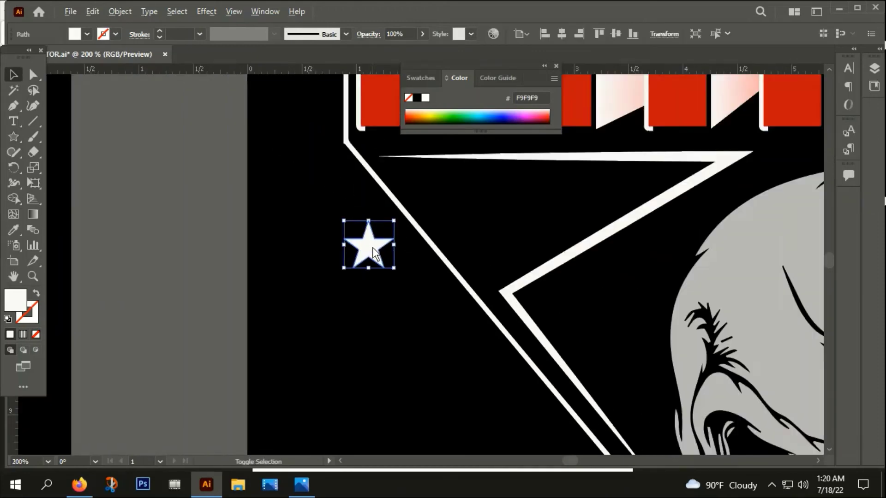
key("ctrl+z")
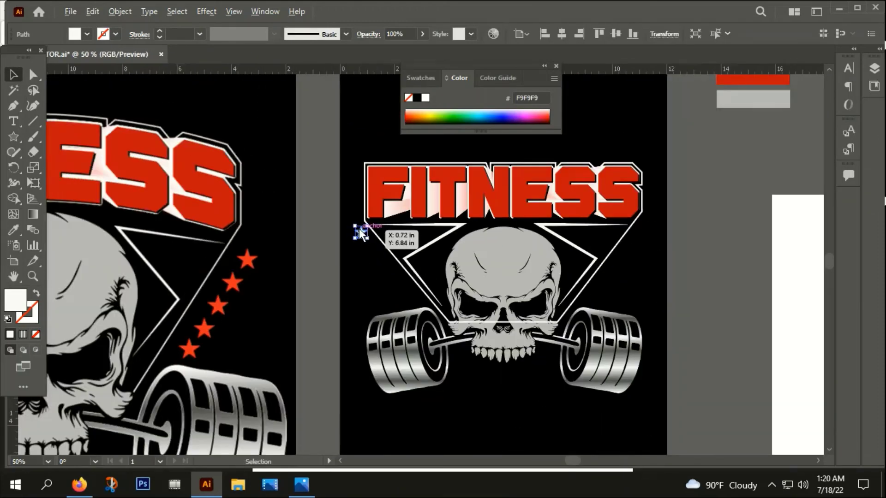
- Copy the star diagonally down along the frame's left slanted edge to make a row of five stars
left_click_drag(360, 231, 384, 268)
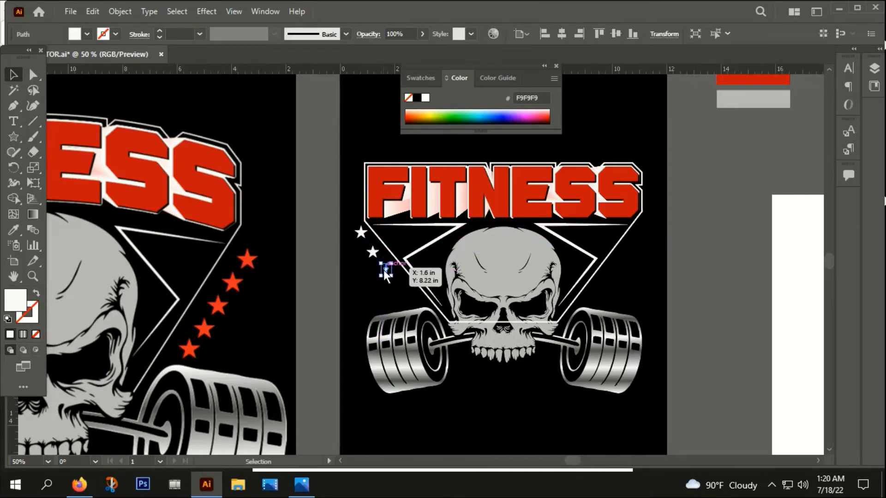
left_click(392, 284)
left_click_drag(386, 270, 400, 287)
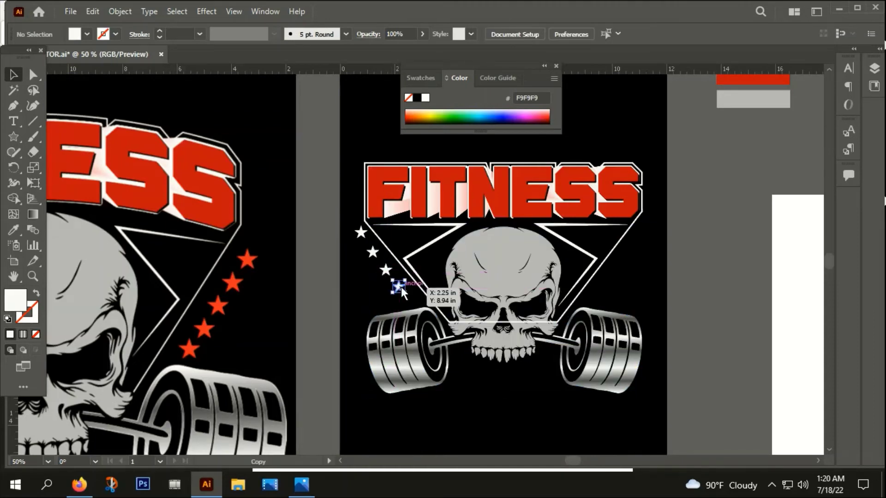
scroll(400, 287, "down", 1)
left_click(366, 294)
scroll(399, 292, "up", 3)
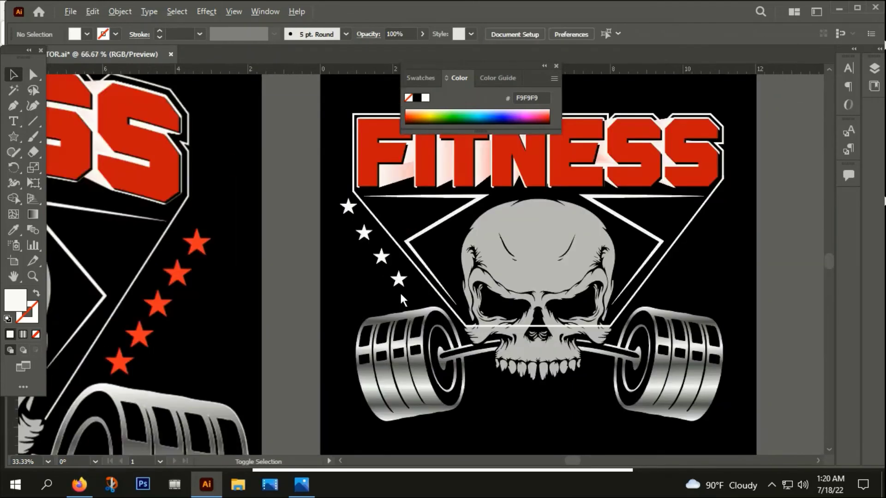
left_click_drag(400, 277, 417, 294)
- Nudge the second star slightly upward to even out the spacing of the diagonal star row
left_click(356, 277)
scroll(379, 244, "up", 2)
left_click_drag(365, 235, 367, 232)
left_click(369, 287)
scroll(369, 287, "down", 5)
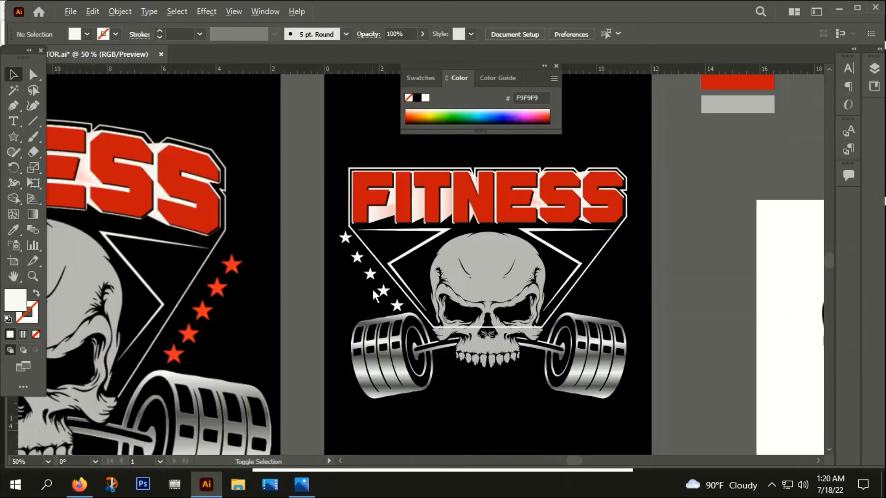
- Select all five stars beside the frame's left edge and group them
scroll(374, 293, "up", 2)
left_click(354, 254)
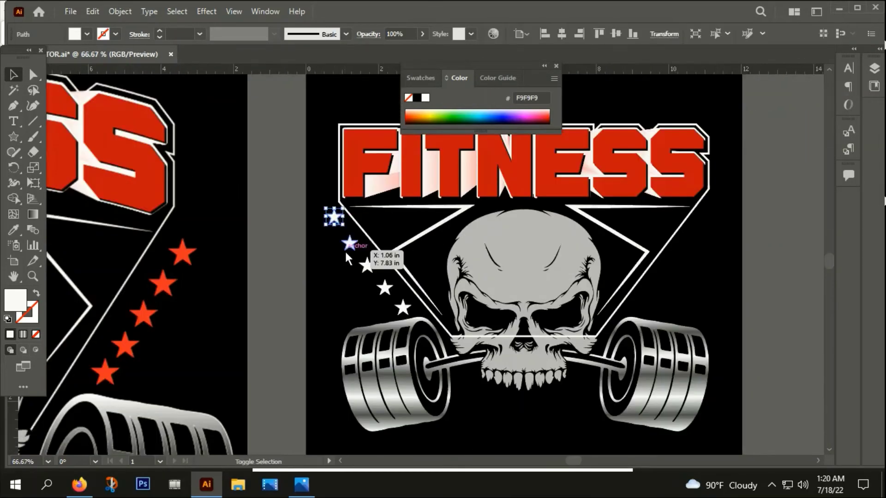
left_click(349, 244, "shift")
left_click(366, 267, "shift")
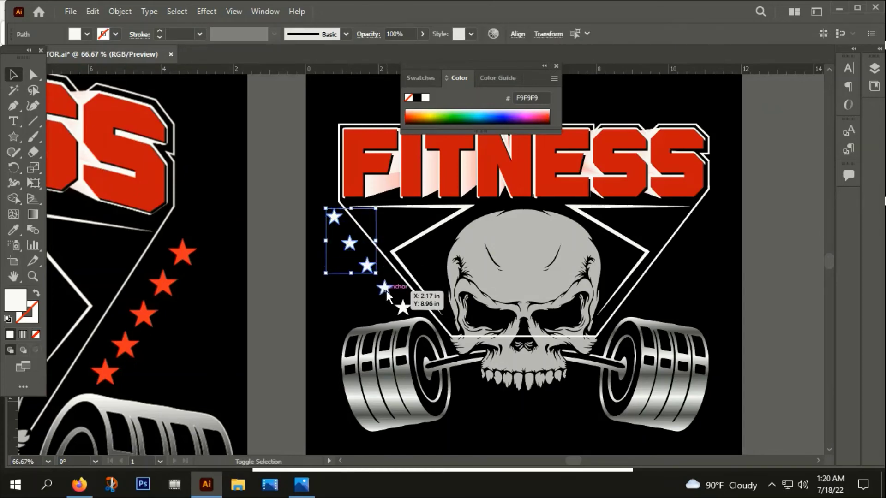
left_click(385, 289, "shift")
right_click(385, 290)
left_click(435, 281)
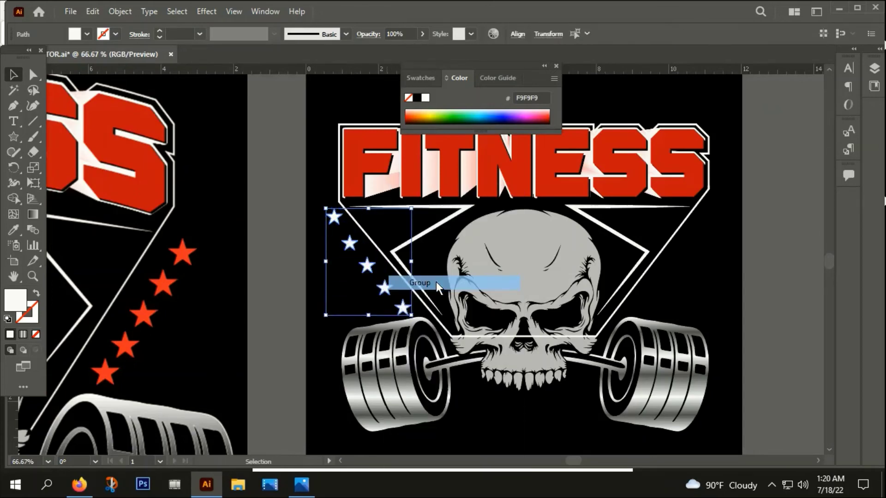
- Make a vertically reflected copy of the star group and move it to the matching place right of the frame
scroll(441, 292, "down", 2)
right_click(406, 288)
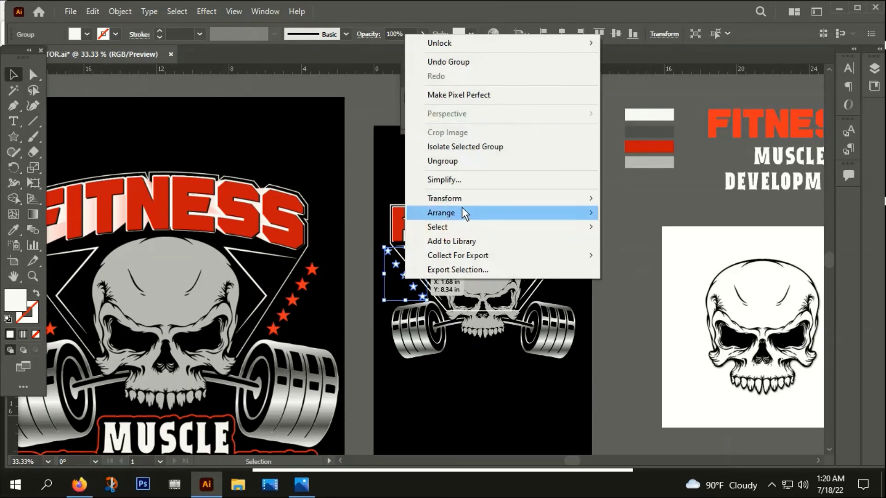
mouse_move(456, 211)
left_click(636, 245)
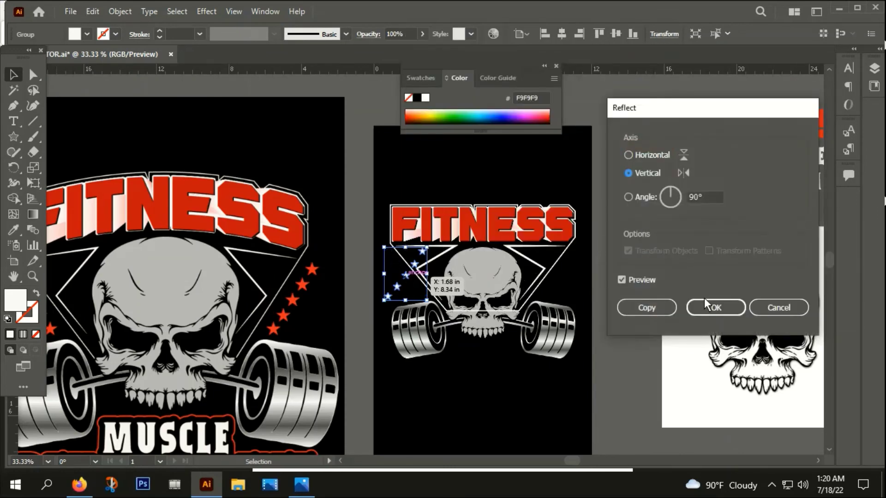
left_click(646, 308)
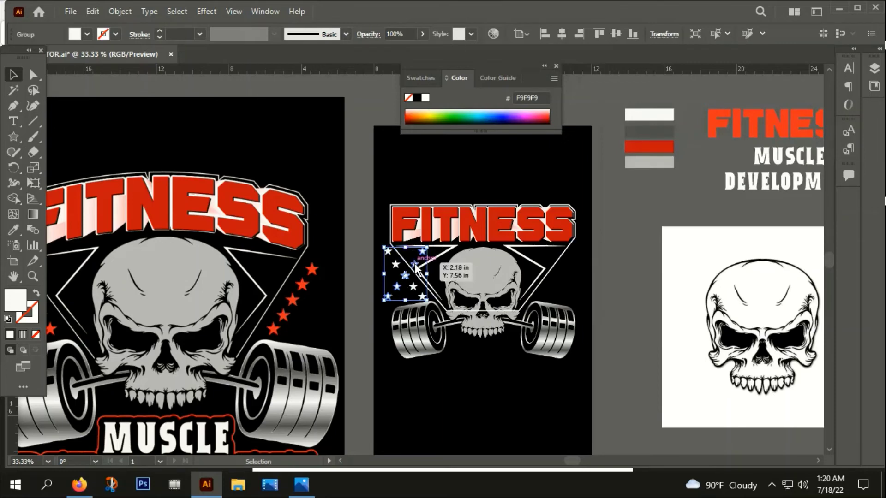
left_click_drag(421, 261, 567, 266)
left_click(609, 314)
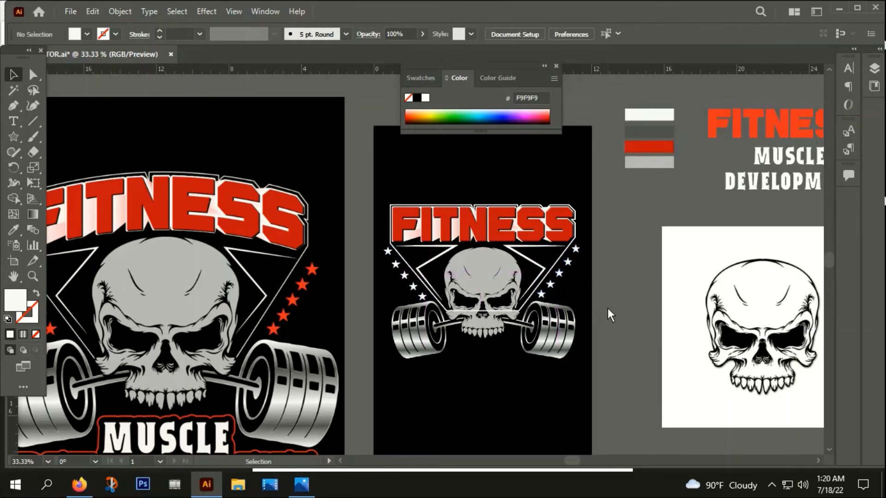
- Place a temporary horizontal guide level with the base of the left group's lowest star and compare the right group's lowest star
left_click_drag(643, 107, 655, 300)
scroll(462, 327, "up", 3)
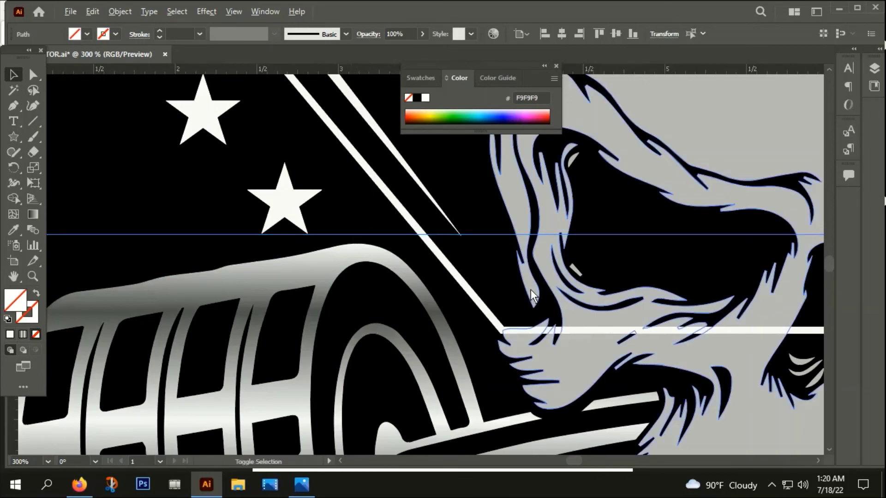
scroll(530, 289, "down", 2)
left_click_drag(691, 324, 193, 306)
scroll(470, 236, "up", 2)
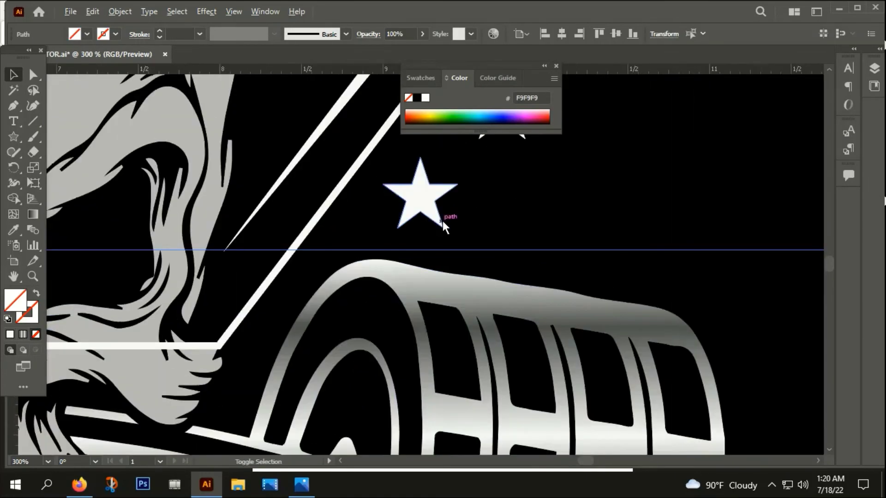
- Adjust the right star group's position to match the left group using the horizontal guide, and delete the guide
left_click(419, 221)
scroll(418, 220, "down", 4)
scroll(418, 225, "down", 2)
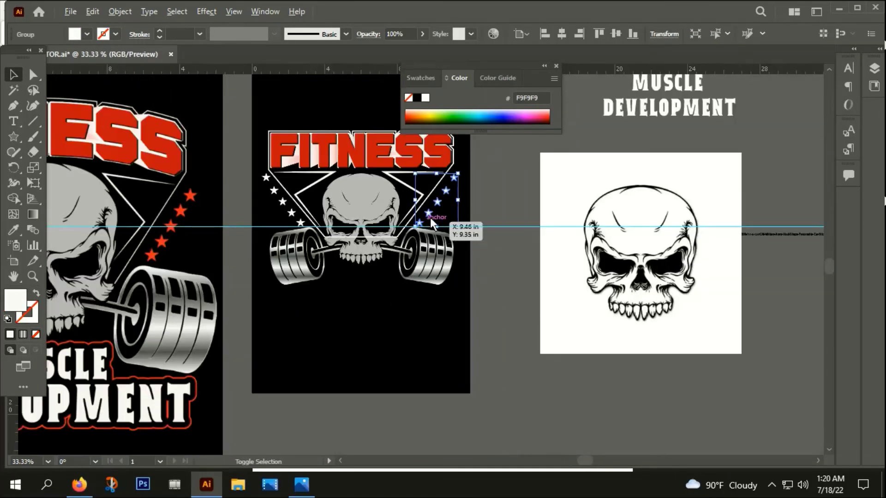
scroll(433, 203, "up", 3)
scroll(401, 254, "up", 2)
left_click_drag(413, 252, 406, 246)
scroll(410, 249, "down", 5)
scroll(410, 254, "down", 2)
left_click(444, 271)
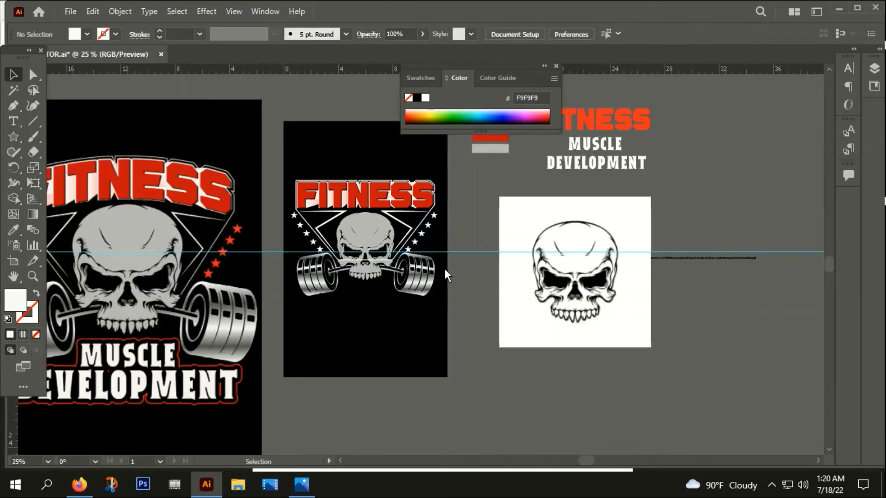
left_click_drag(483, 289, 484, 289)
key("Delete")
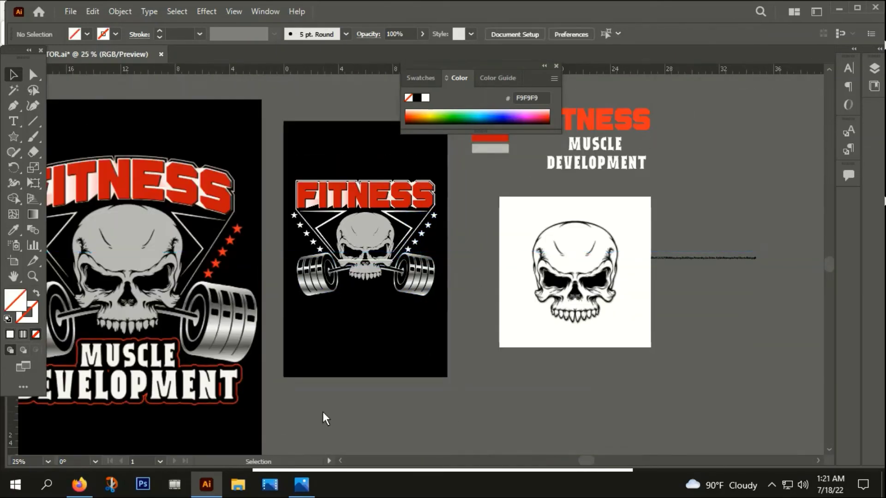
- Recolor both star groups with the red BC0412 sampled from the FITNESS lettering of the new design
key("space")
left_click_drag(322, 411, 653, 383)
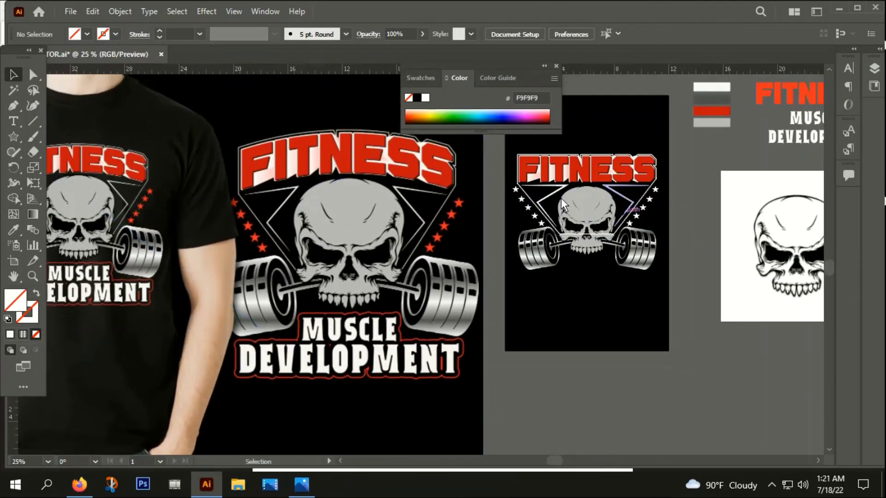
left_click(535, 216)
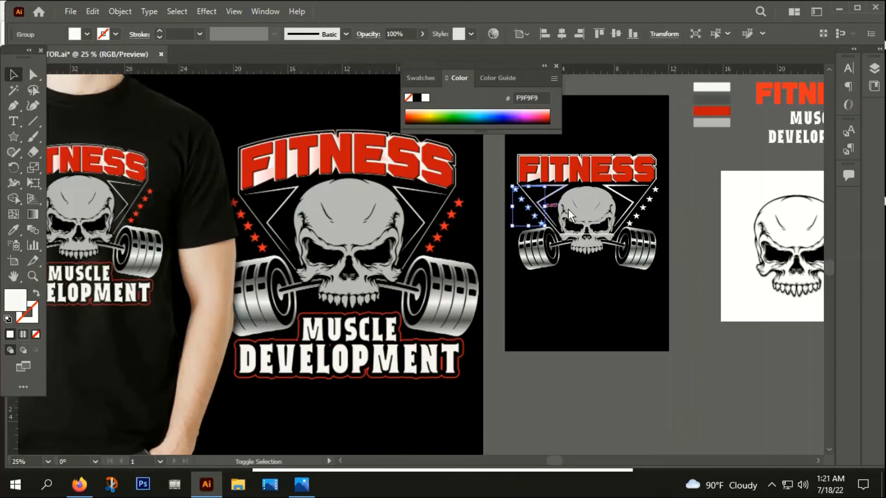
left_click(644, 215, "shift")
key("i")
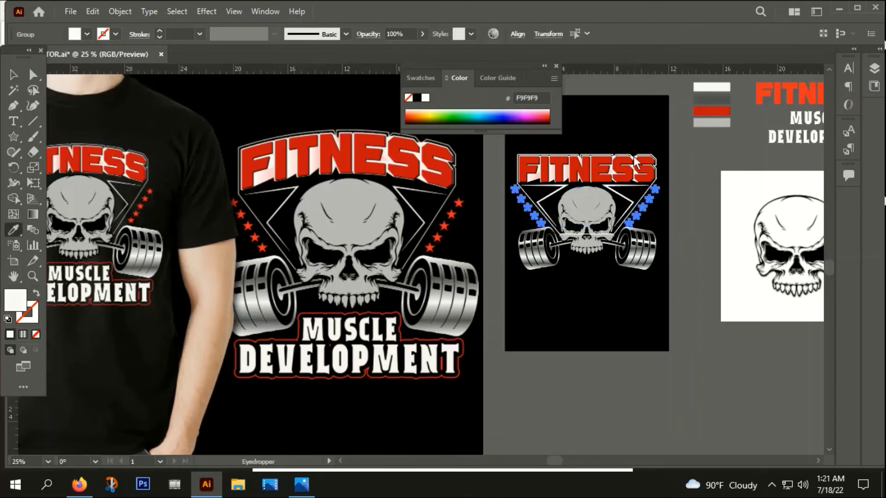
left_click(610, 177)
left_click(13, 74)
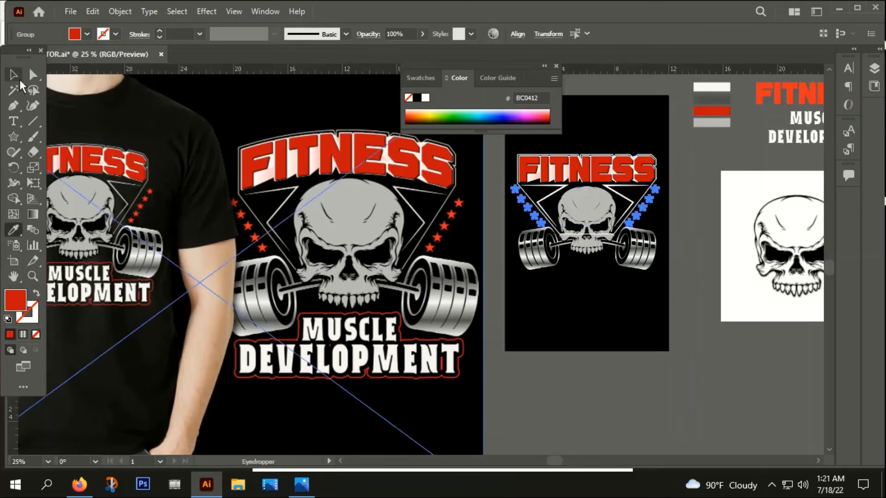
left_click(533, 332)
- Copy the MUSCLE DEVELOPMENT text from beside the artboard to below the skull and bring it to the front
scroll(523, 326, "down", 2)
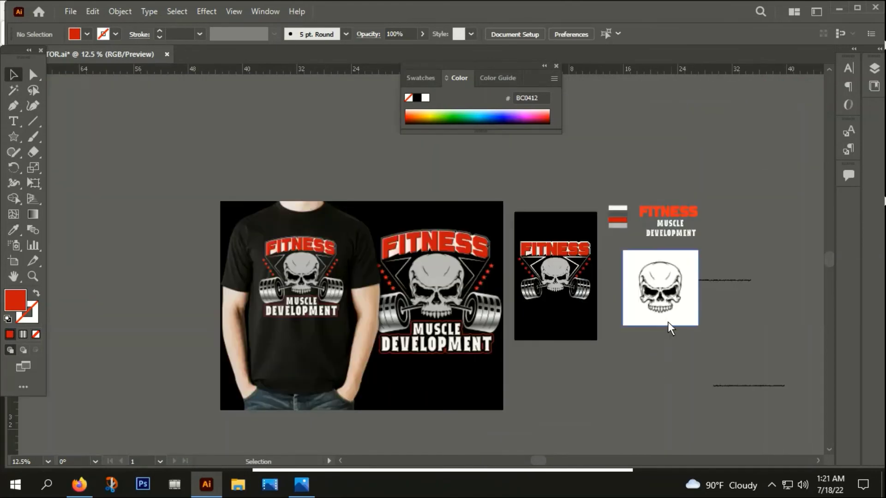
scroll(667, 323, "up", 2)
left_click(687, 124)
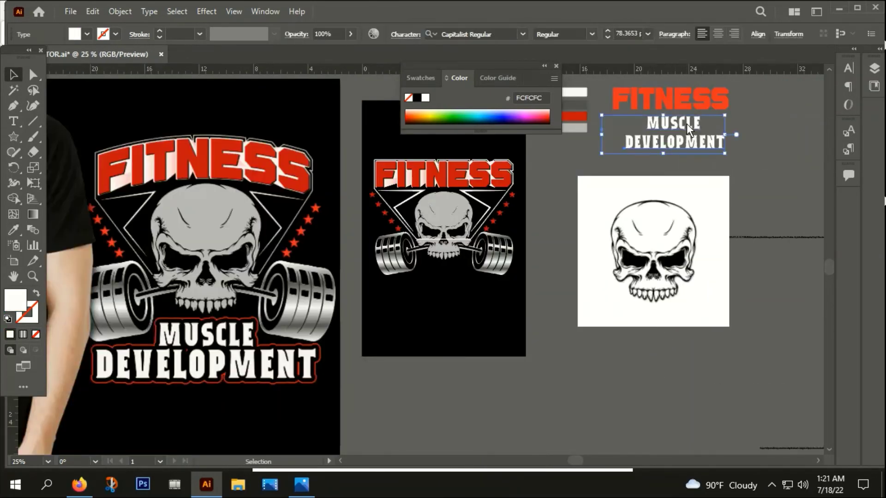
left_click_drag(686, 123, 470, 284)
right_click(469, 284)
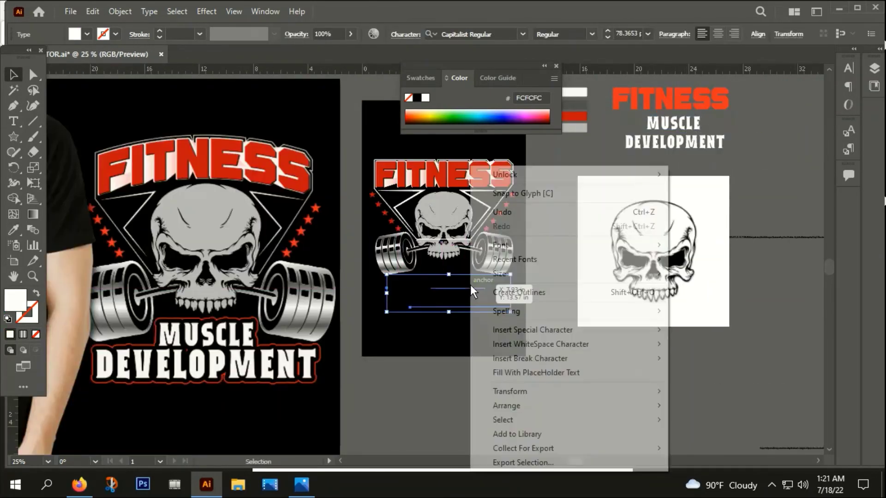
mouse_move(599, 406)
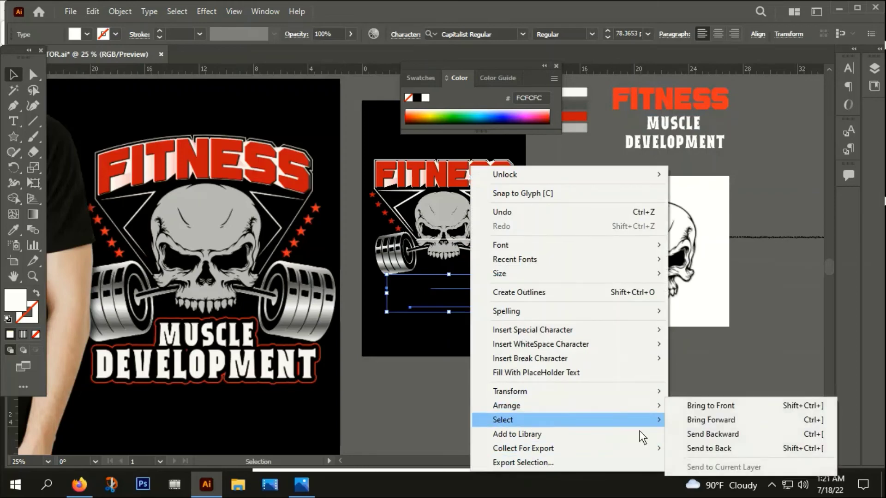
left_click(718, 403)
- Convert the copied MUSCLE DEVELOPMENT text to outlines and deselect it
right_click(459, 291)
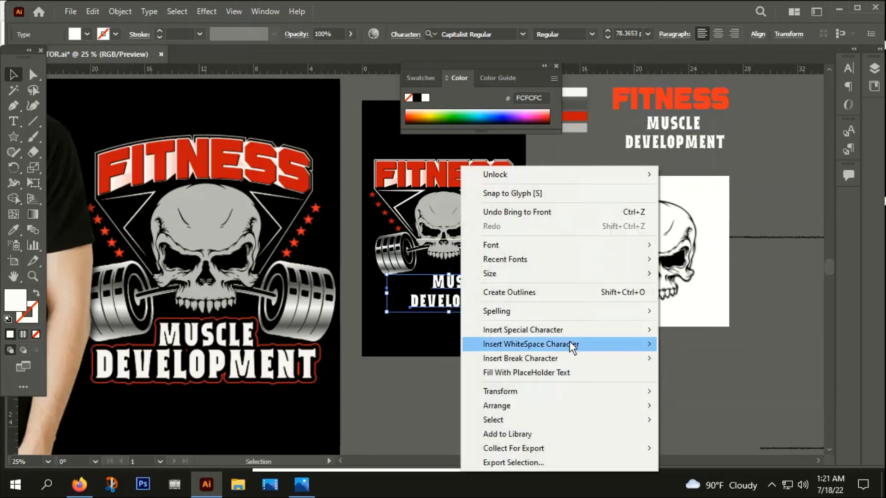
left_click(483, 288)
left_click(451, 363)
- Position the outlined MUSCLE and DEVELOPMENT words beneath the skull's teeth, between the barbell weights, and select both words
scroll(448, 349, "up", 3)
left_click_drag(493, 397, 513, 496)
left_click_drag(519, 289, 483, 260)
scroll(499, 326, "down", 2)
left_click_drag(483, 375, 619, 347)
left_click_drag(641, 293, 622, 280)
left_click_drag(591, 313, 643, 254)
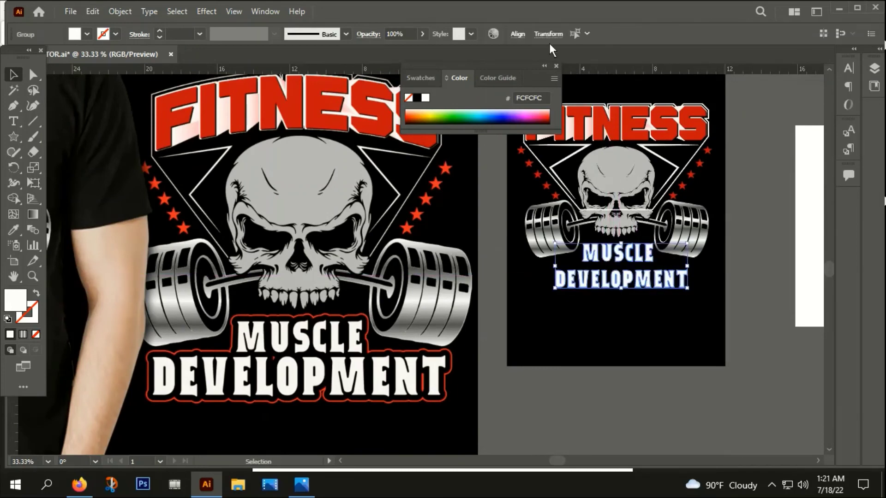
- Align the outlined MUSCLE and DEVELOPMENT words with each other on their horizontal centers and deselect them
left_click(516, 34)
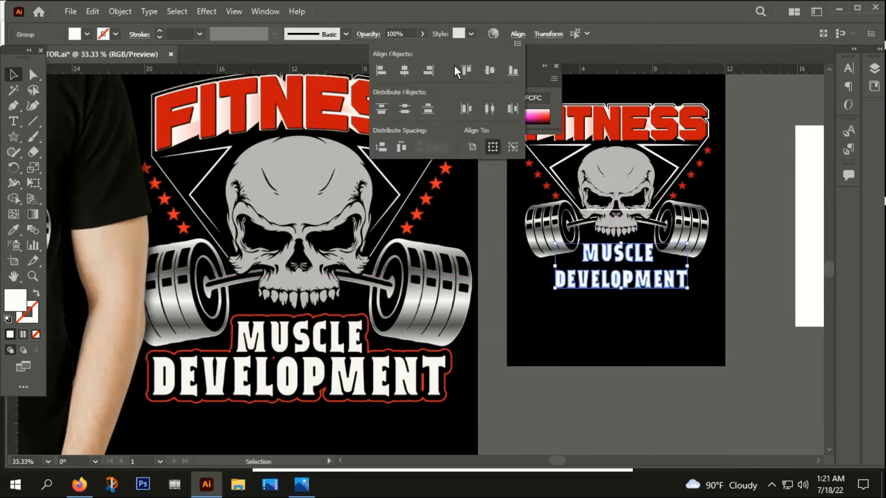
left_click(404, 70)
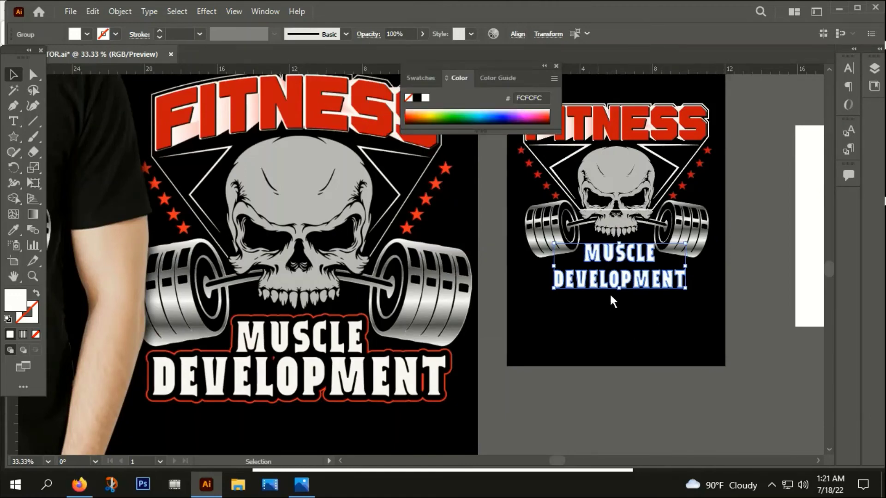
left_click(626, 333)
scroll(623, 295, "up", 1)
left_click_drag(612, 278, 614, 273)
left_click(606, 316)
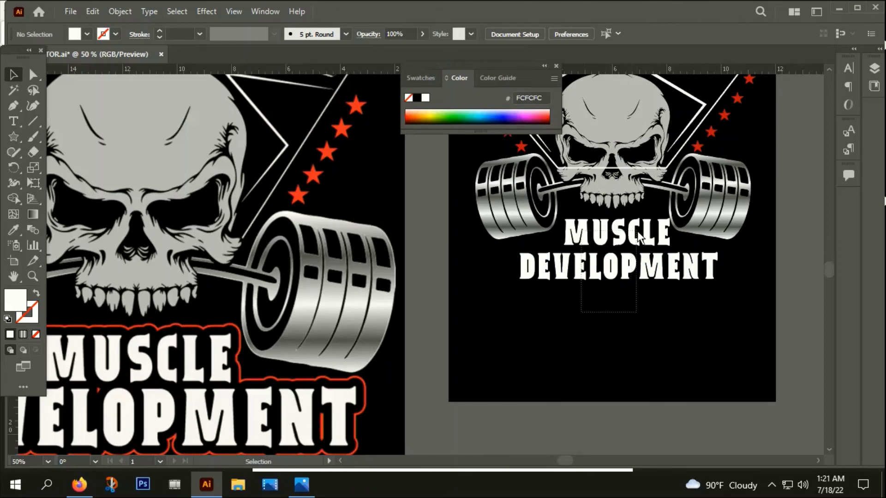
- Move the DEVELOPMENT word slightly up towards MUSCLE and group the two words
left_click_drag(637, 231, 638, 231)
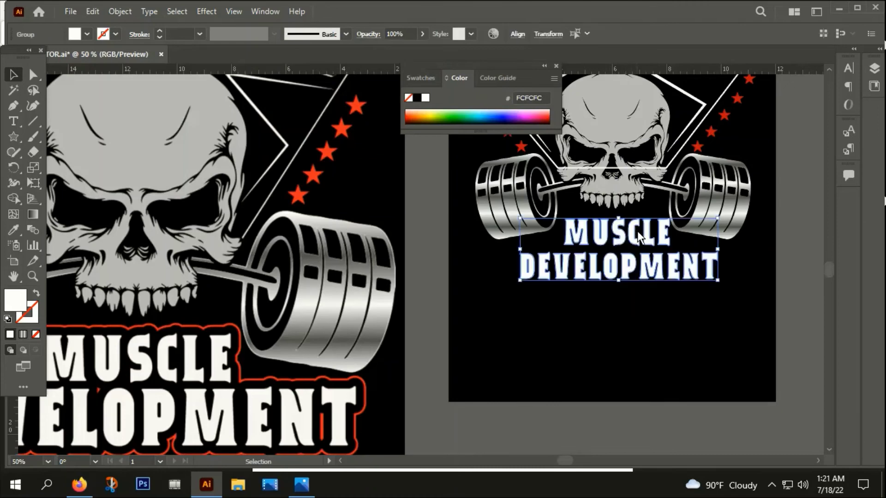
left_click(625, 338)
left_click(630, 275)
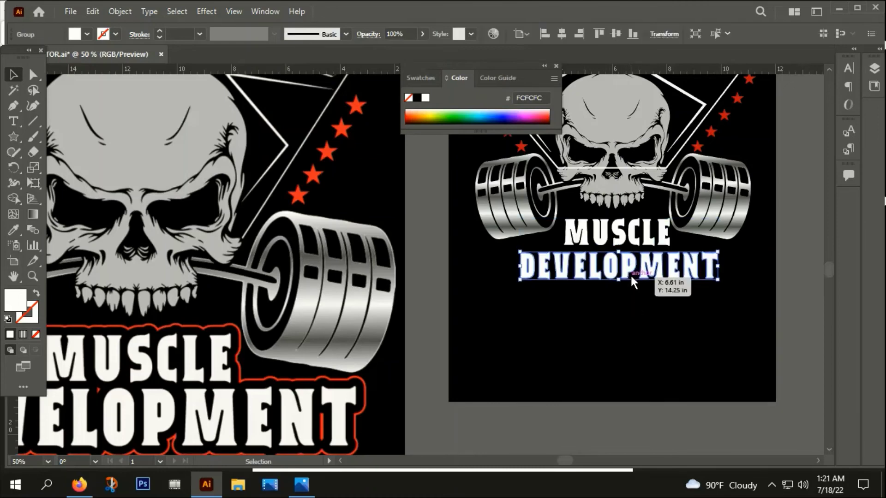
left_click_drag(630, 277, 630, 277)
left_click(585, 315)
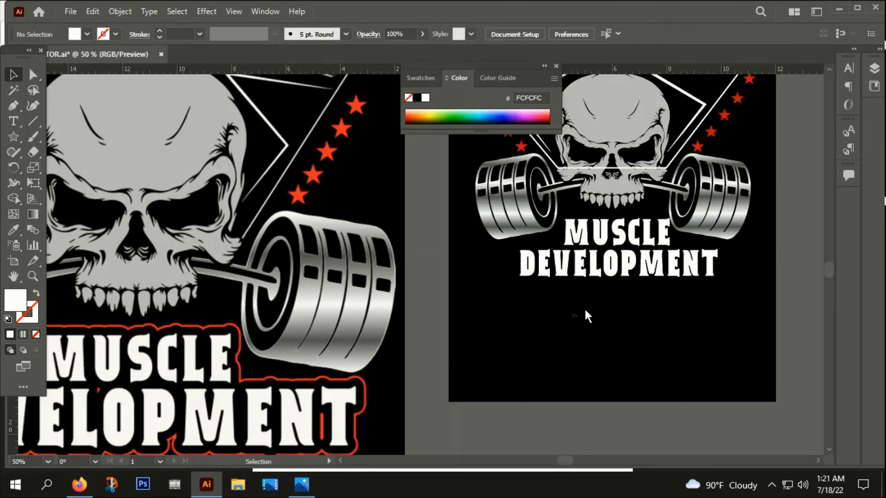
right_click(614, 231)
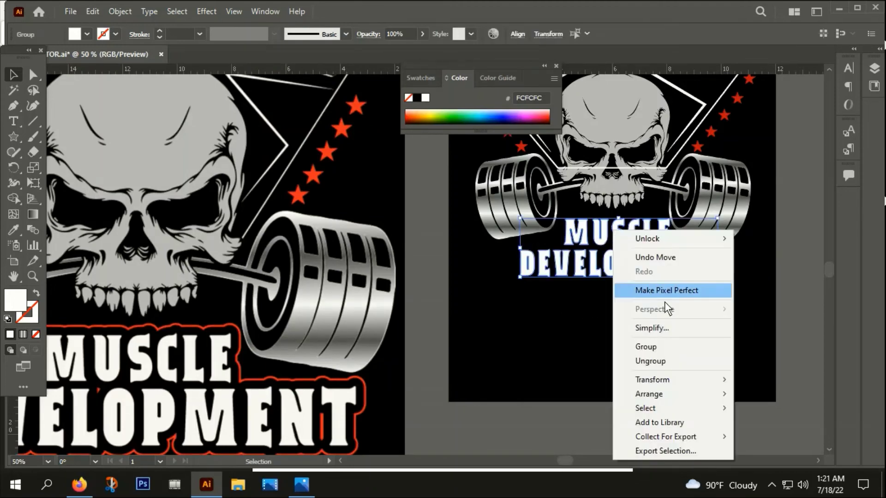
left_click(653, 347)
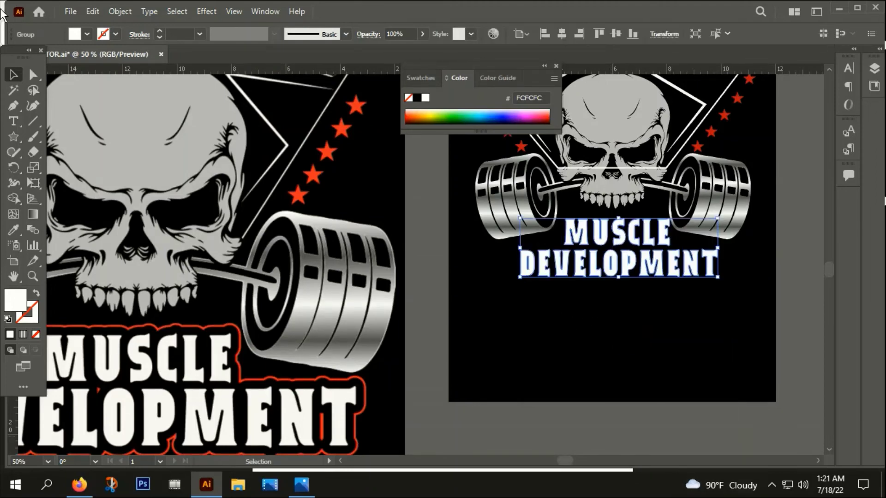
- Create an offset path of 0.1389 in with round joins around the MUSCLE DEVELOPMENT group
left_click(124, 10)
mouse_move(164, 313)
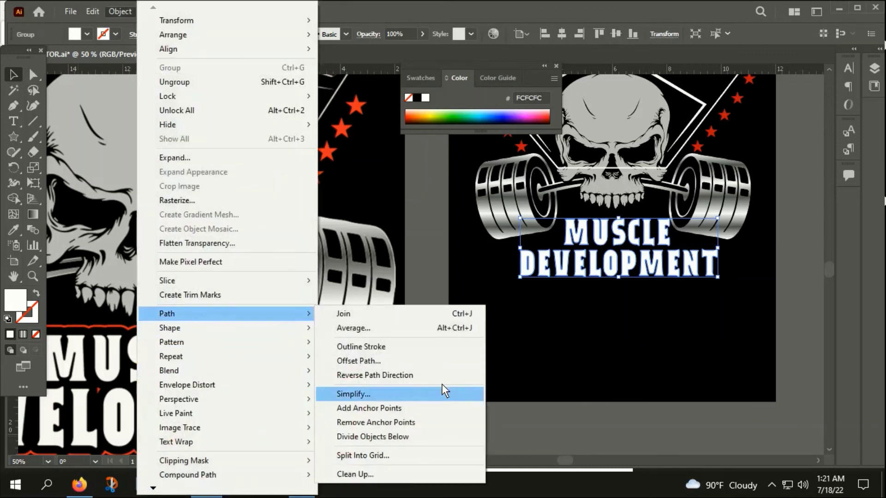
left_click(358, 361)
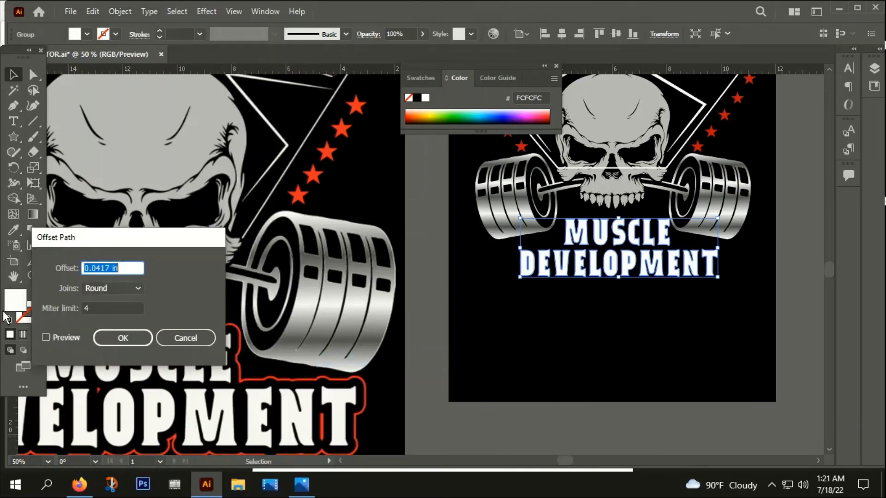
type("10")
left_click(46, 339)
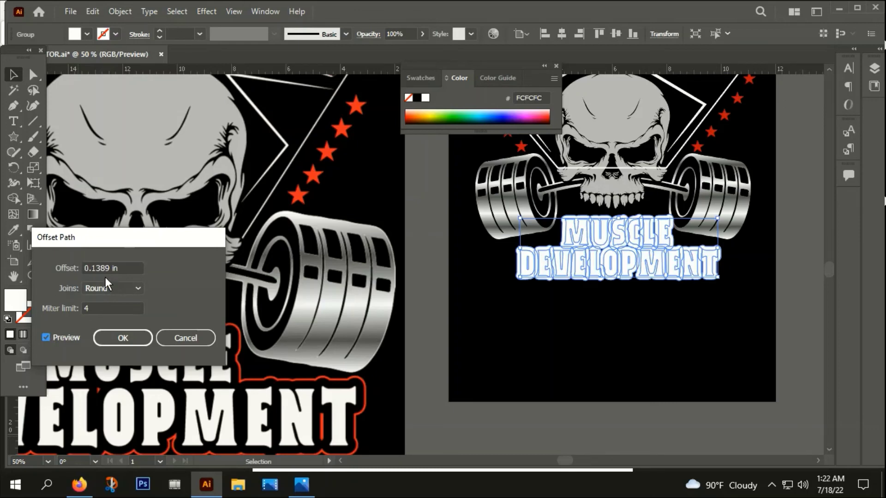
left_click(122, 338)
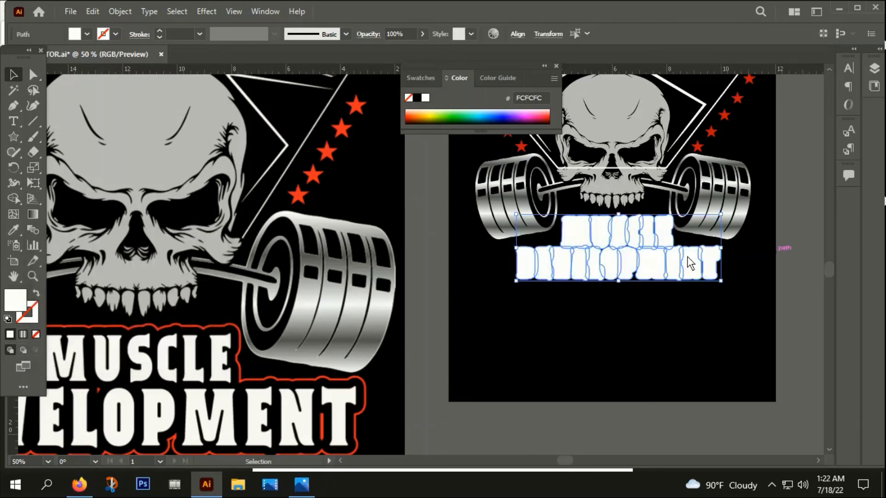
- Unite the offset letter shapes into one shape and swap its fill and stroke, leaving a 1 pt white outline without fill
key("ctrl+shift+F9")
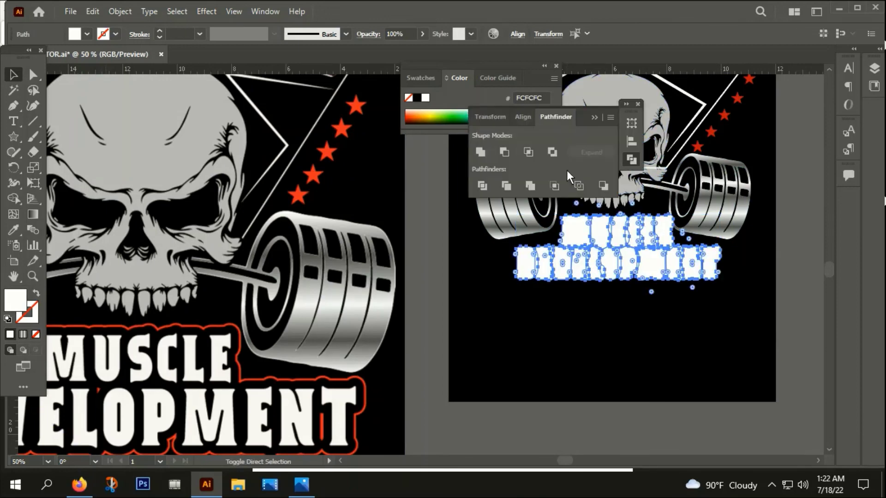
left_click(480, 152)
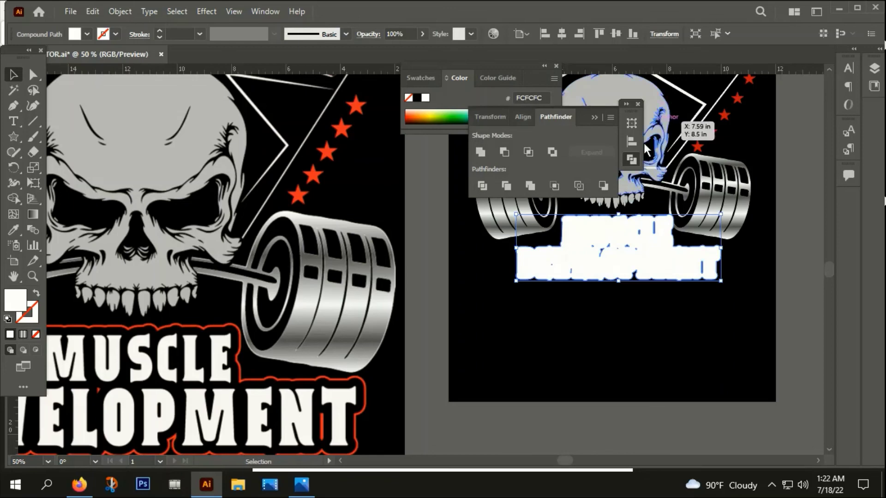
left_click(38, 291)
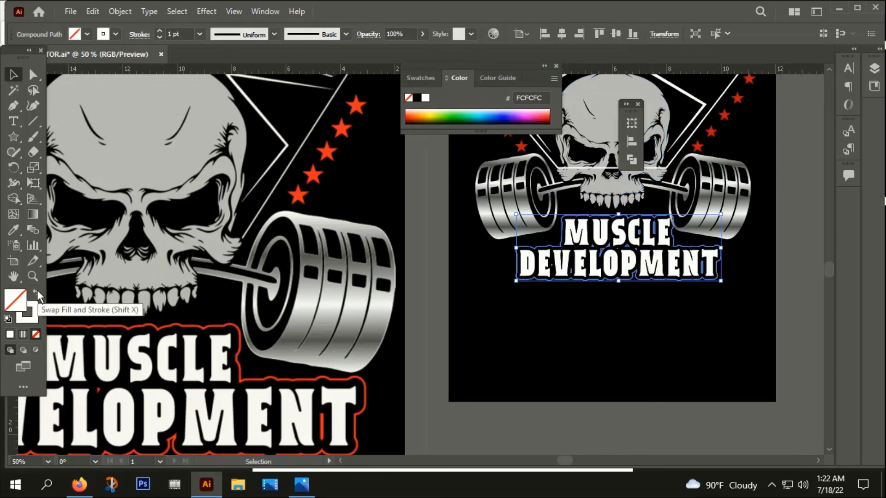
left_click(518, 391)
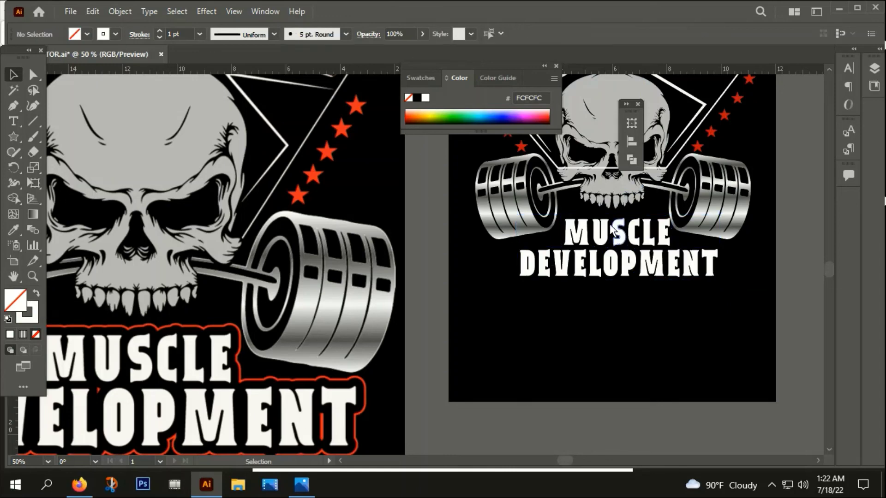
left_click(588, 230)
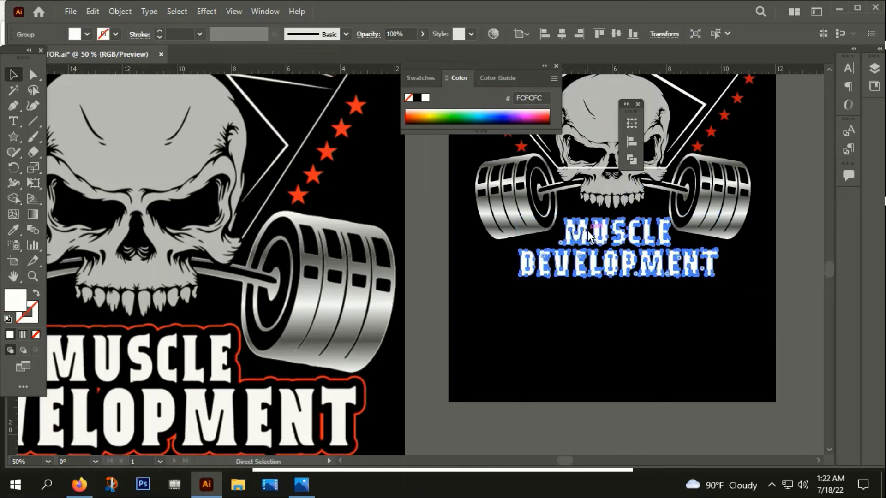
key("ctrl+8")
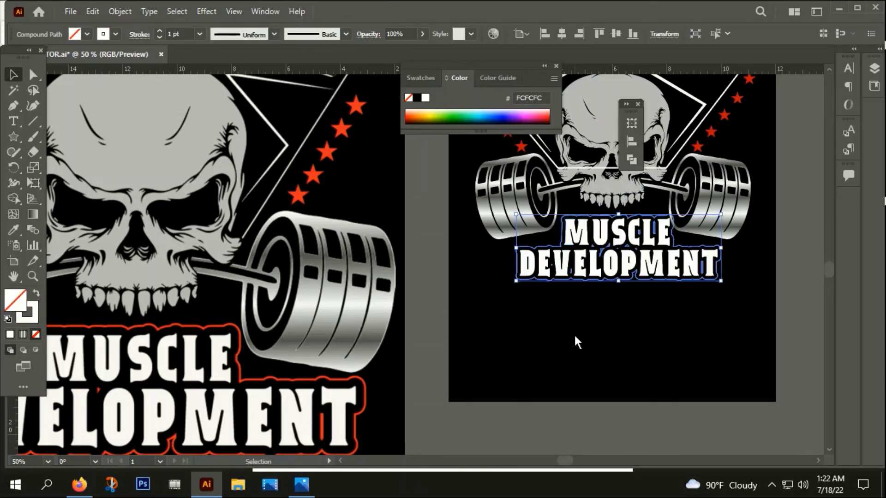
left_click(575, 343)
- Recolor the outline around MUSCLE DEVELOPMENT with red BC0412 from the palette swatches, applied as stroke with no fill
scroll(599, 359, "up", 5)
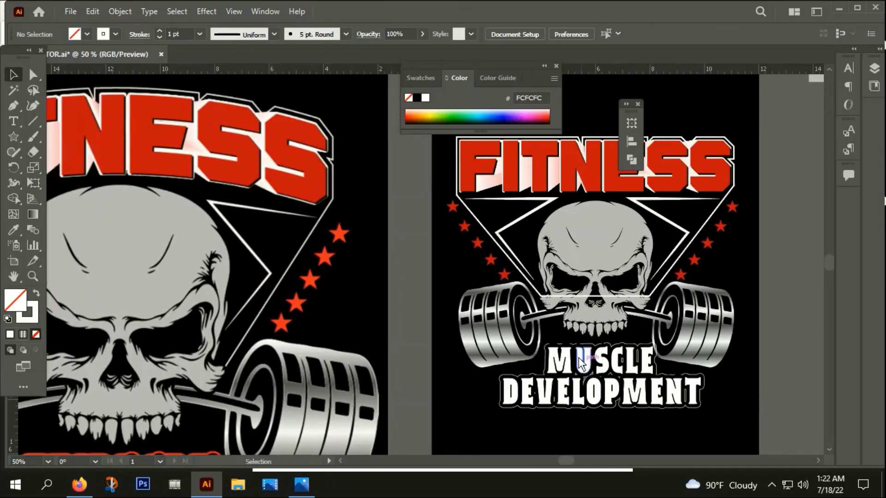
scroll(578, 358, "up", 5)
left_click(556, 324)
scroll(555, 322, "down", 4)
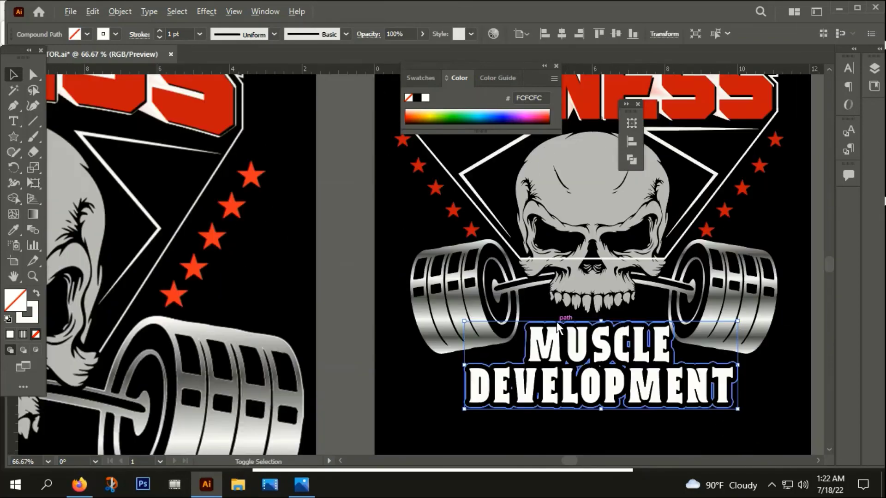
scroll(556, 322, "down", 2)
key("i")
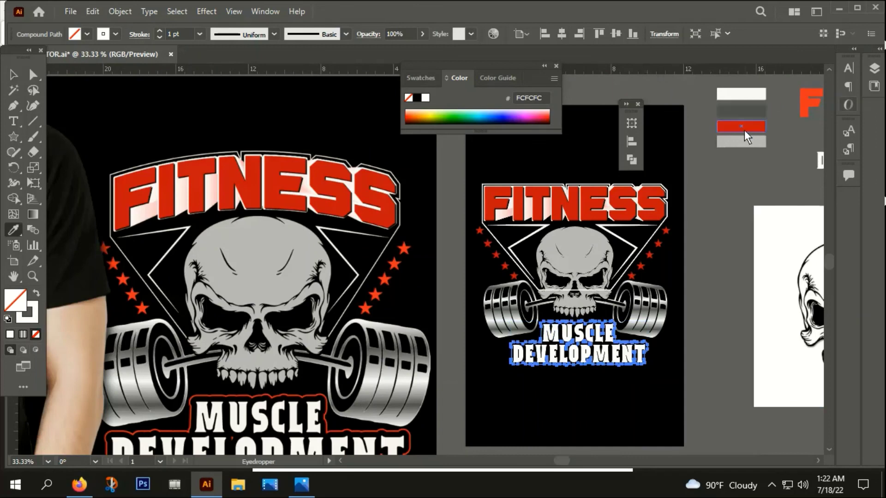
left_click(744, 131)
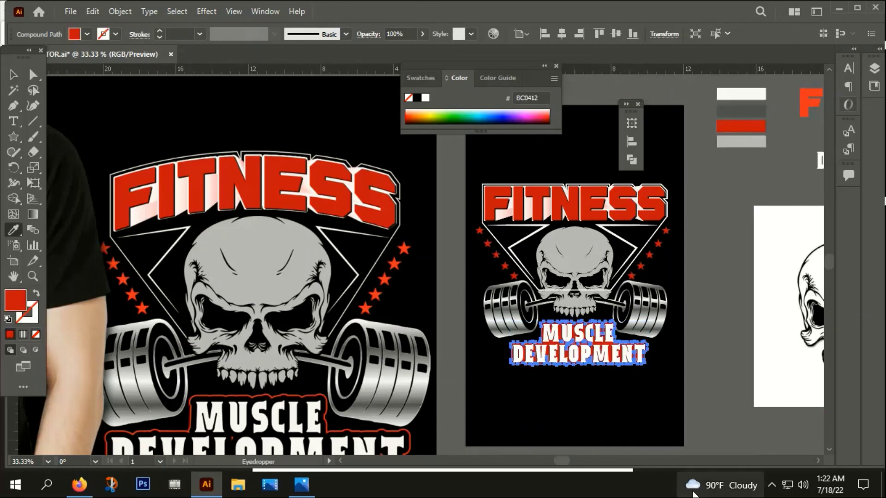
left_click(35, 292)
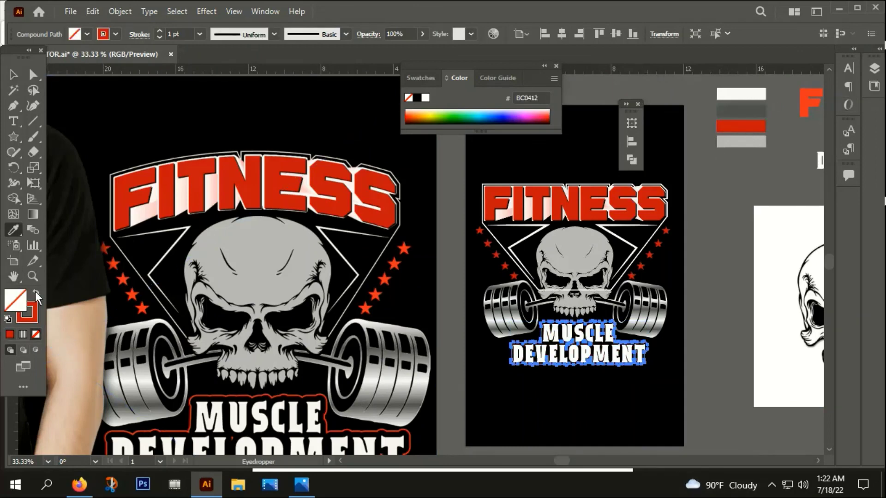
- Increase the red outline's stroke weight to 3 pt and deselect it
left_click(159, 30)
left_click(159, 30)
left_click(12, 73)
left_click(582, 432)
- Select the MUSCLE DEVELOPMENT text with its outline, reduce its height slightly and move it closer to the skull's teeth
left_click_drag(688, 400, 596, 307)
scroll(497, 256, "up", 4)
scroll(496, 255, "down", 4)
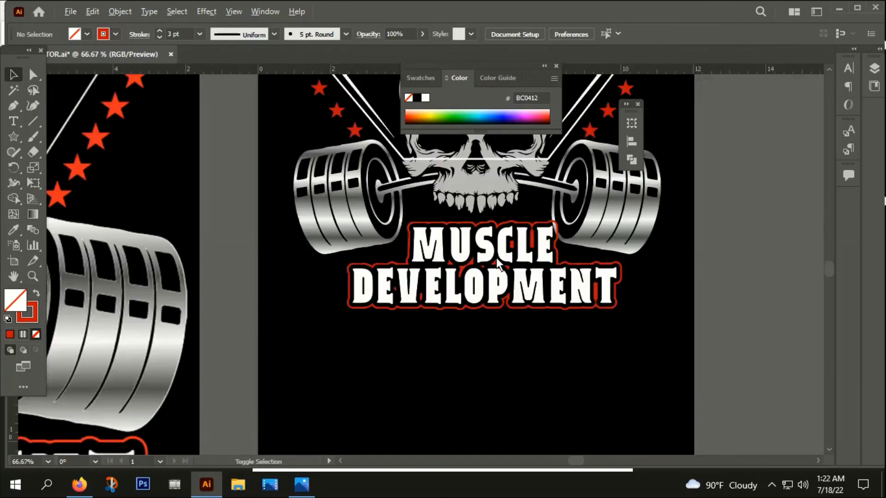
scroll(489, 277, "up", 3)
left_click_drag(519, 199, 536, 198)
scroll(536, 198, "up", 2)
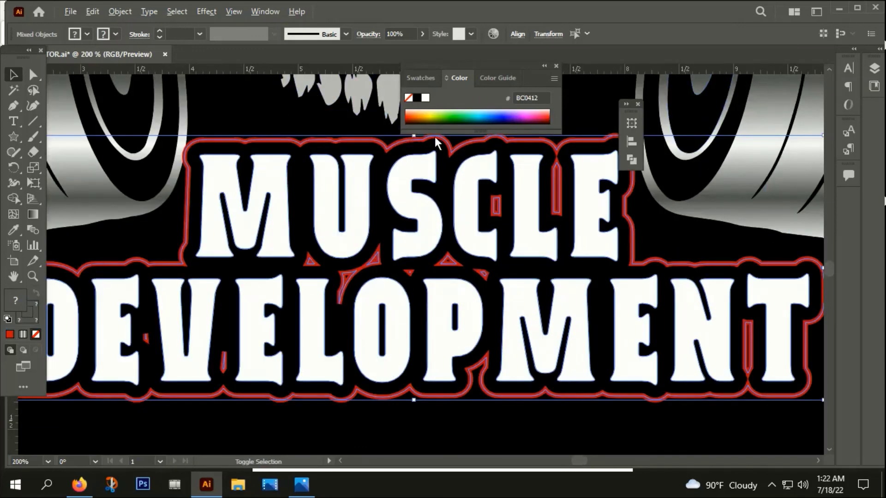
left_click_drag(412, 136, 414, 142)
left_click_drag(456, 229, 456, 222)
left_click(414, 447)
- Close the Color panel and compare the whole new design with the reference T-shirt artwork
scroll(429, 433, "down", 3)
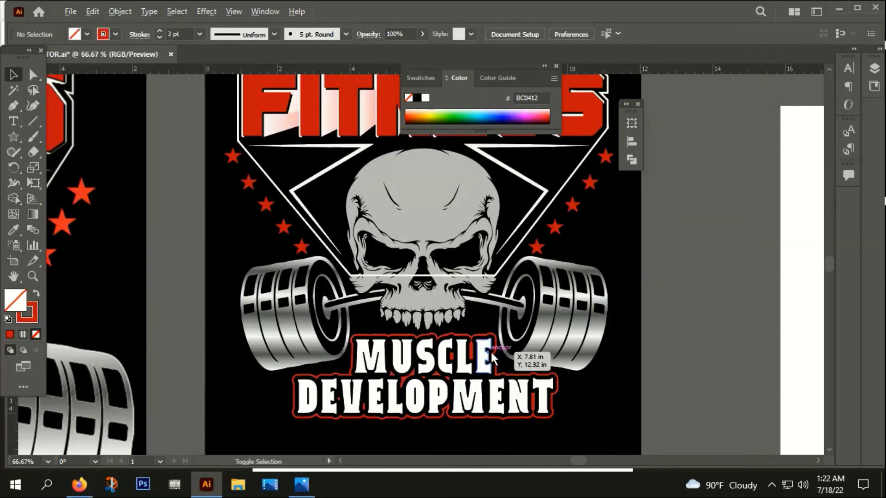
scroll(491, 353, "down", 2)
scroll(616, 401, "down", 3)
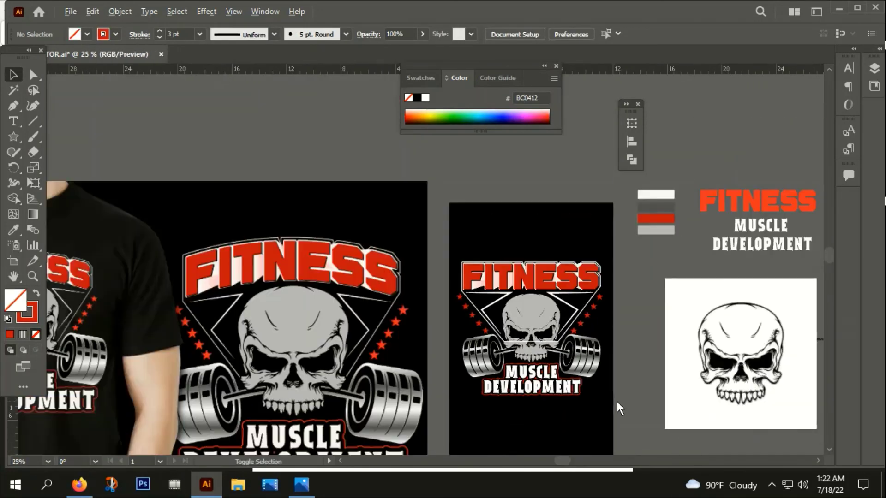
left_click_drag(670, 396, 675, 319)
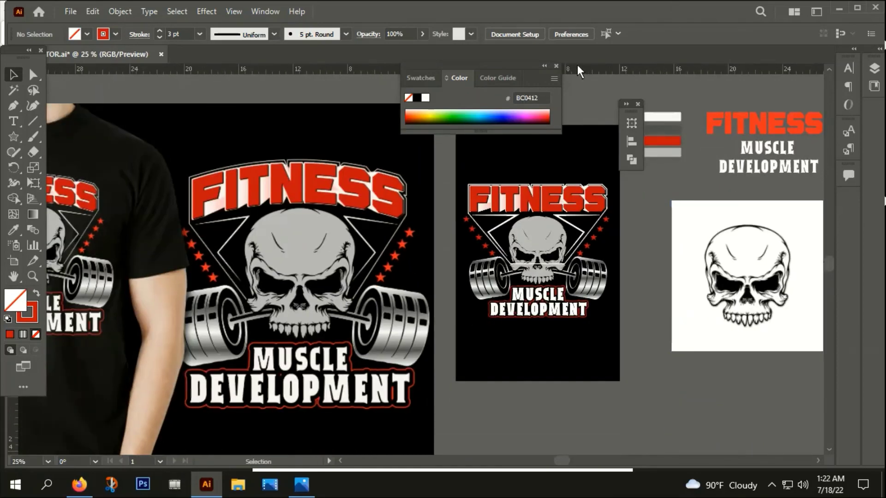
left_click(556, 66)
scroll(608, 161, "down", 1)
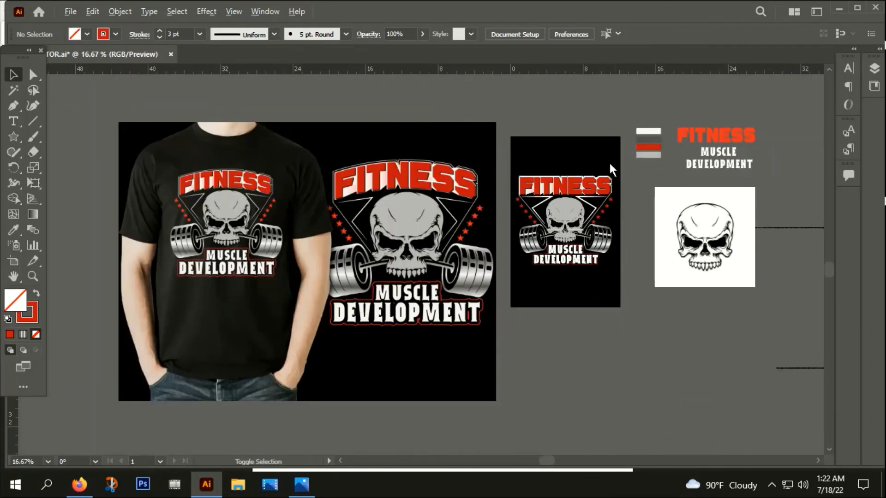
left_click_drag(667, 387, 652, 388)
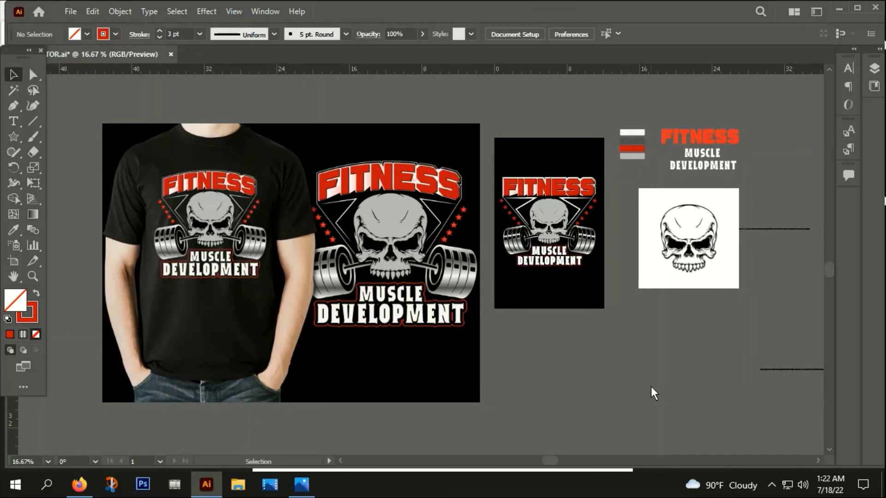